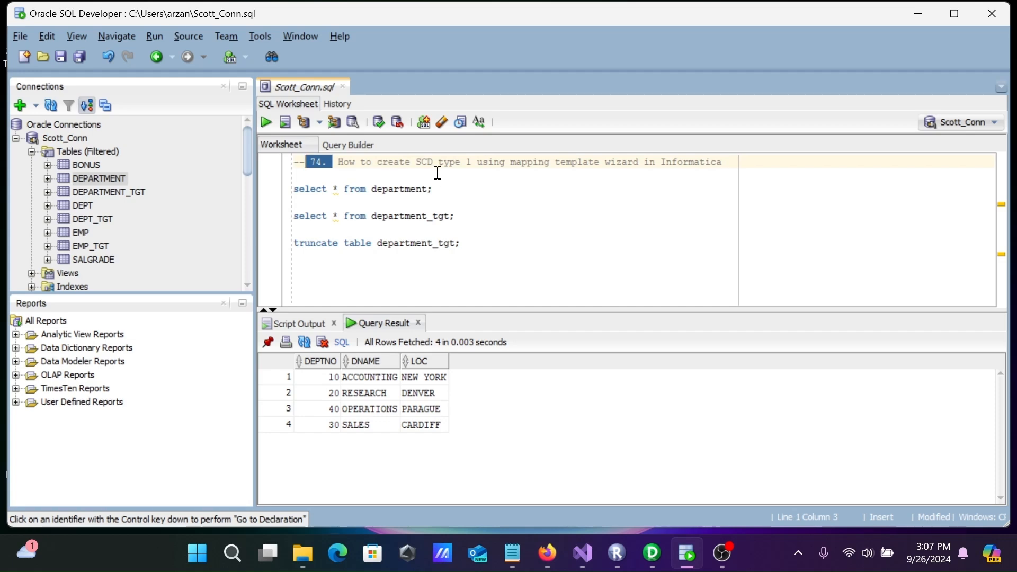
Step: Run the select queries on the department and department_tgt tables to review the source and target data
left_click_drag(435, 190, 293, 192)
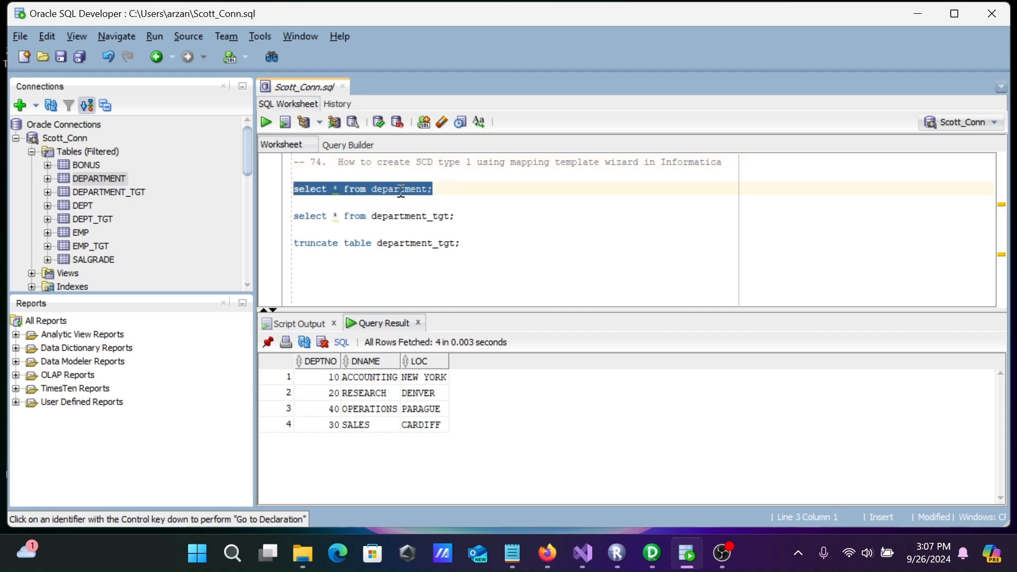
left_click(265, 122)
left_click(480, 217)
left_click_drag(480, 217, 295, 216)
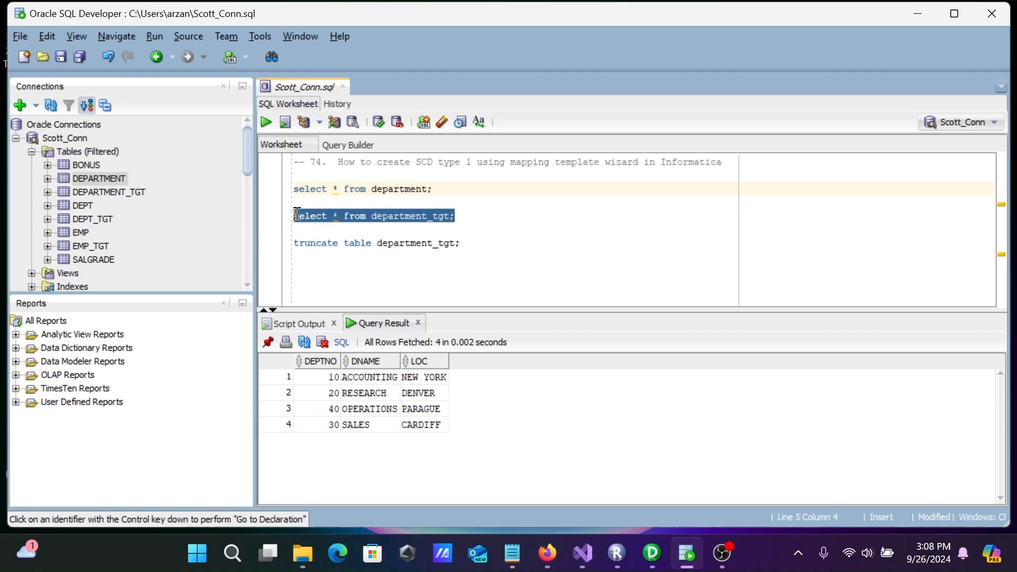
left_click(266, 123)
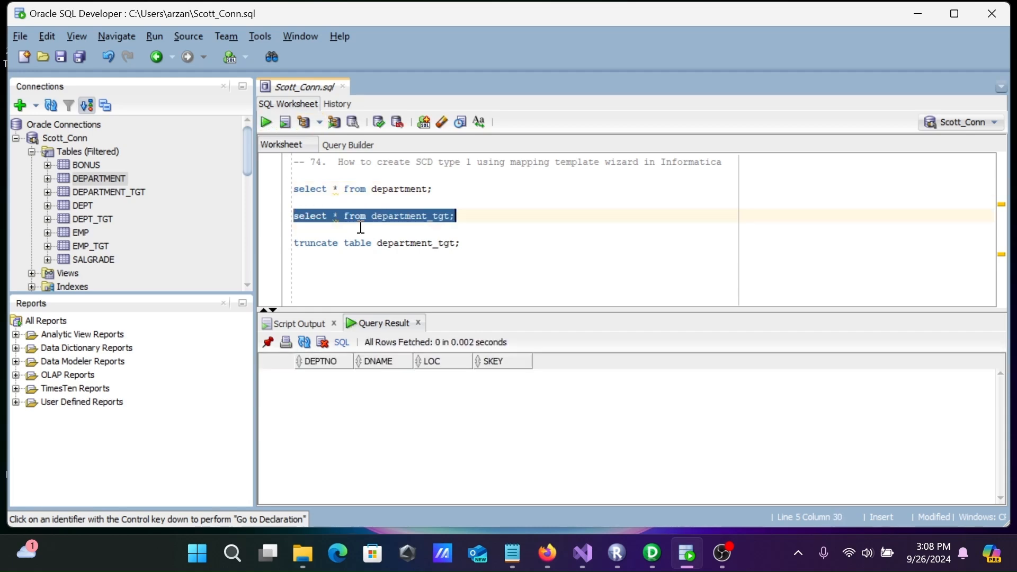
left_click(396, 197)
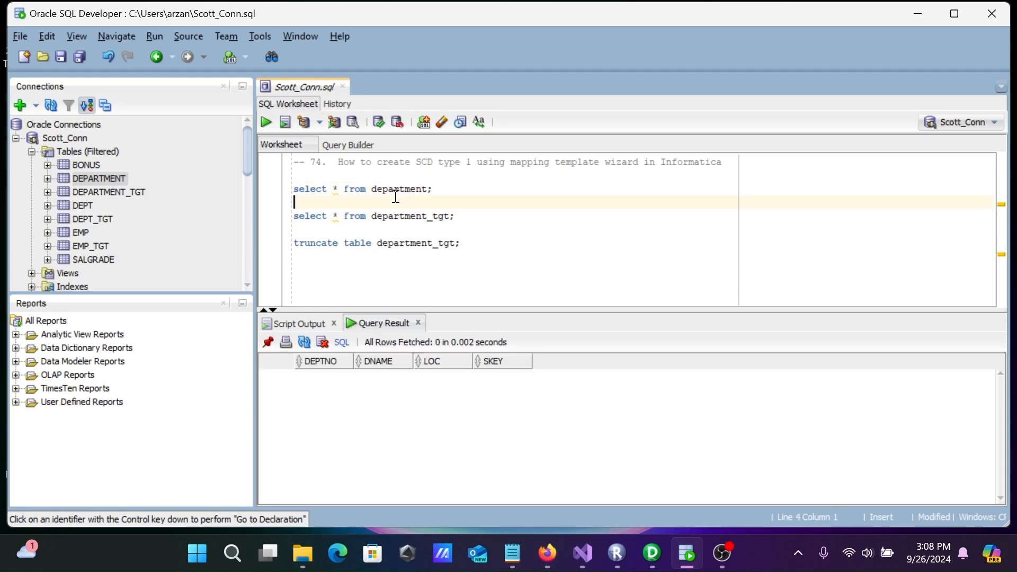
Step: Switch to Informatica PowerCenter Designer and review the DEPARTMENT source definition and the DEPARTMENT_TGT target definition
left_click(651, 563)
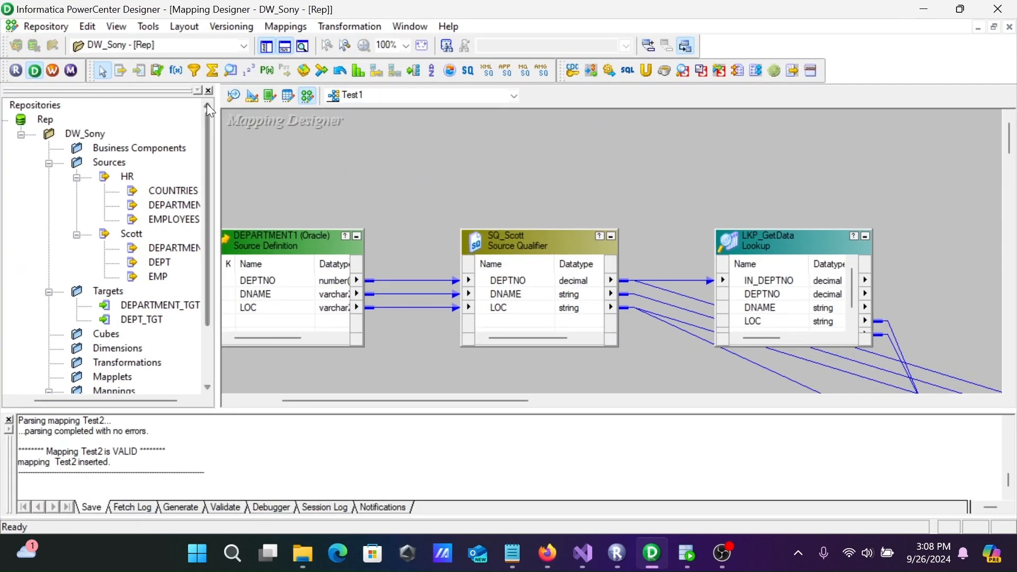
left_click(233, 95)
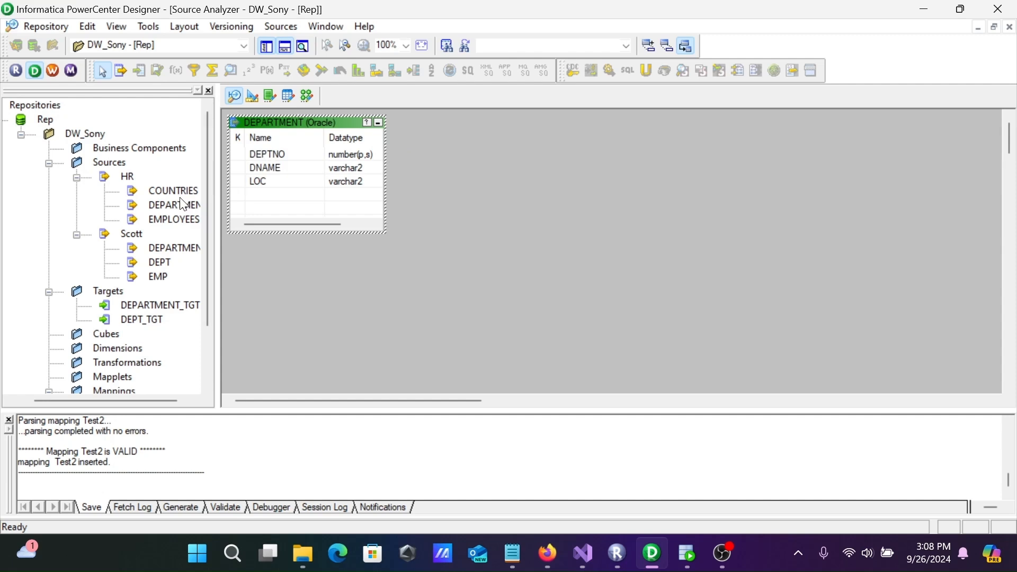
left_click(253, 97)
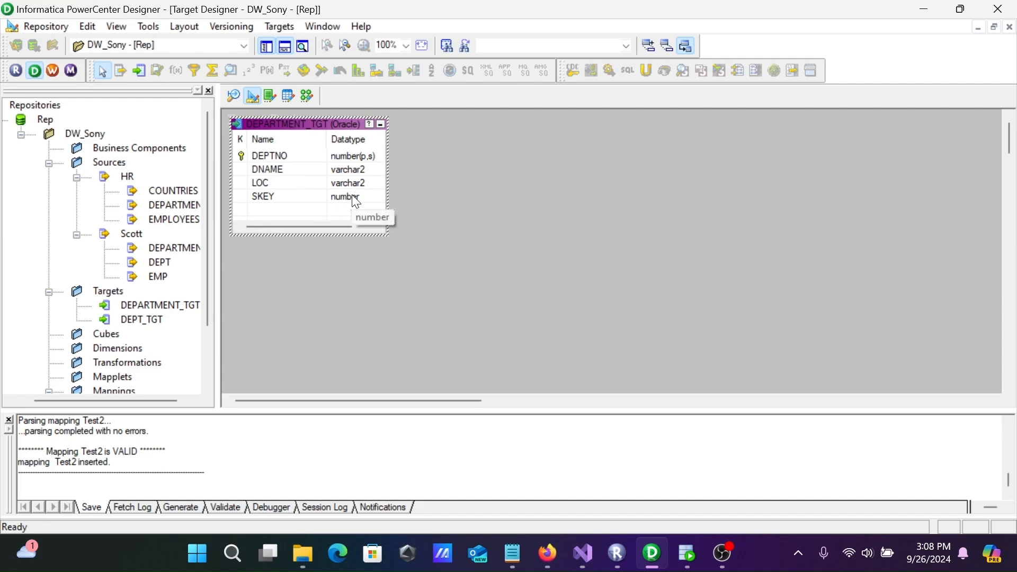
Step: Return to the Mapping Designer and start the Slowly Changing Dimensions Type 1 mapping template wizard for Static Changes
left_click(308, 96)
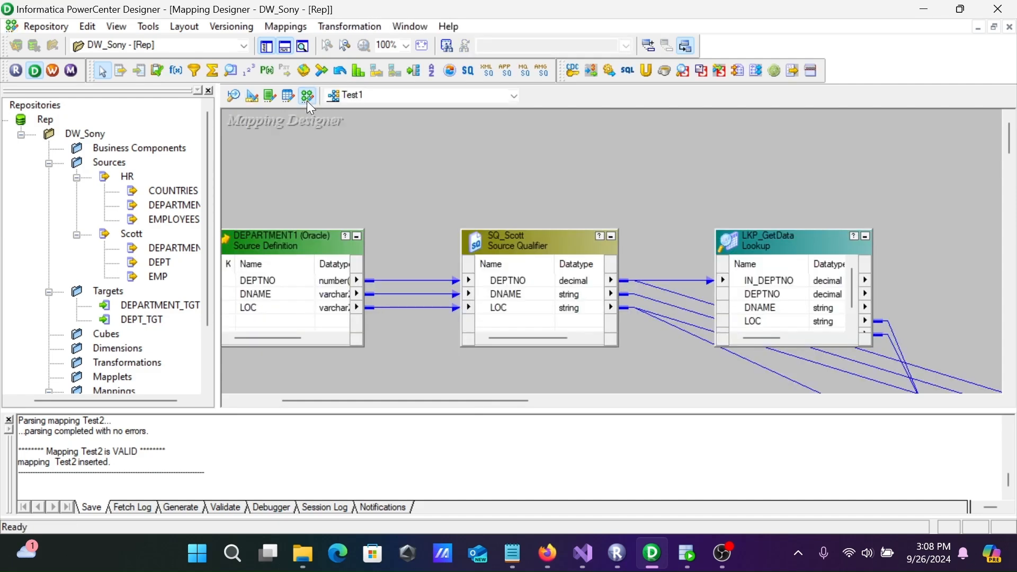
left_click(288, 26)
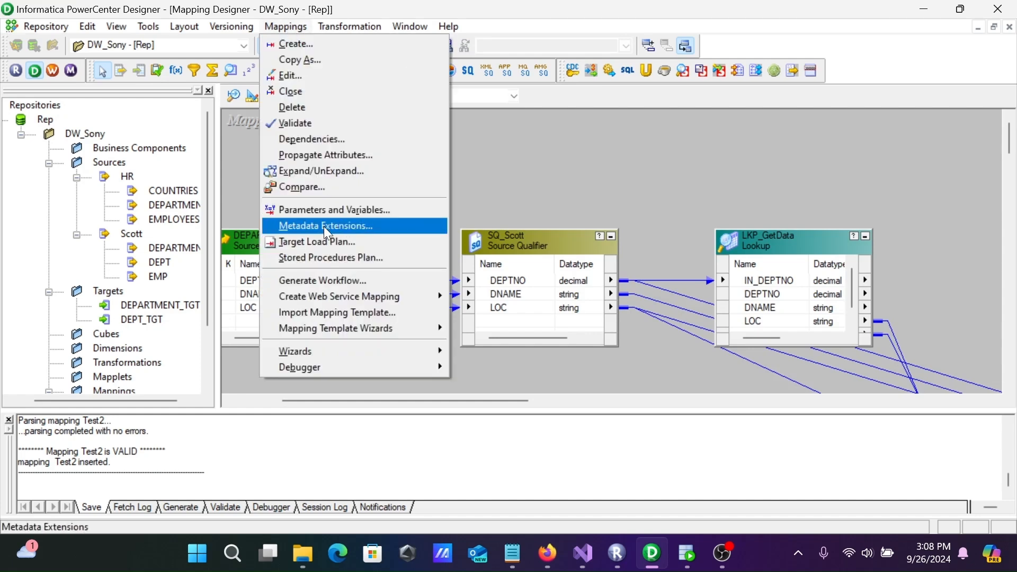
mouse_move(348, 335)
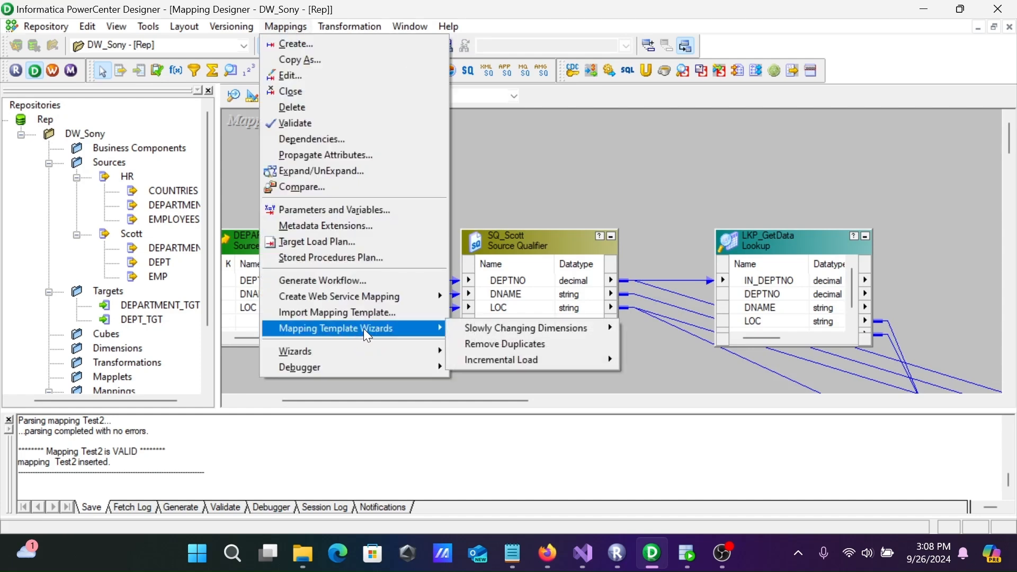
mouse_move(476, 325)
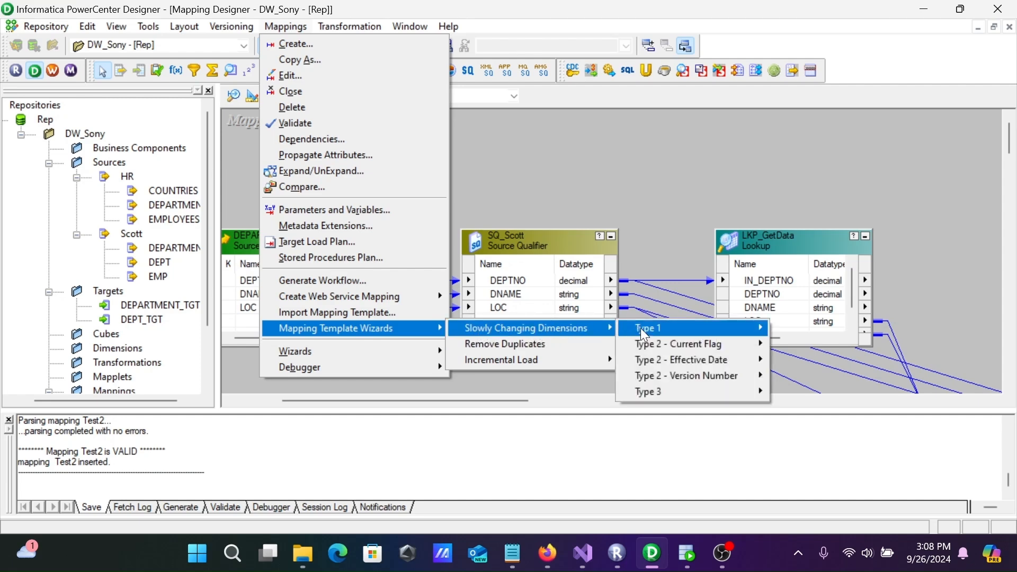
mouse_move(671, 335)
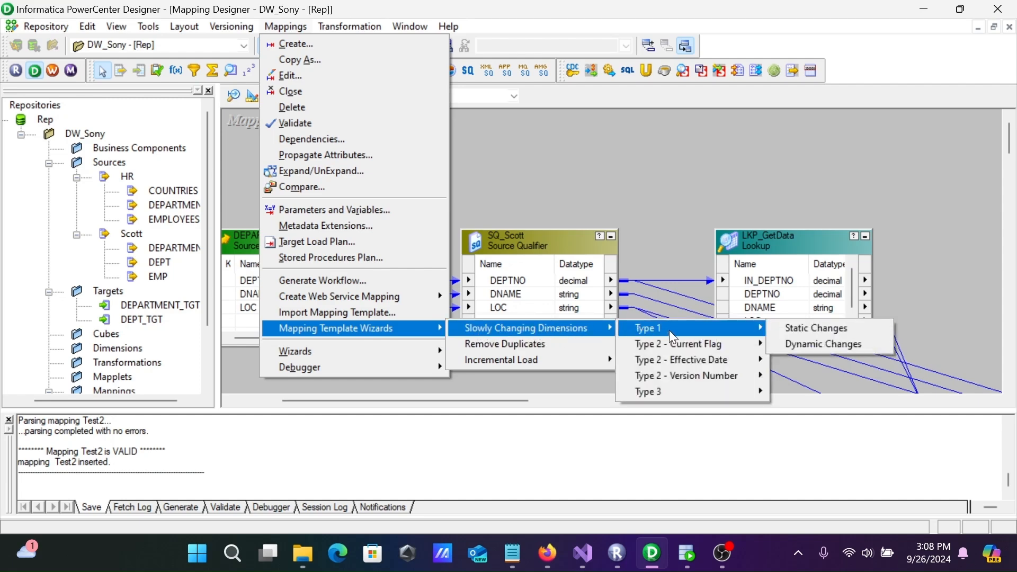
left_click(803, 335)
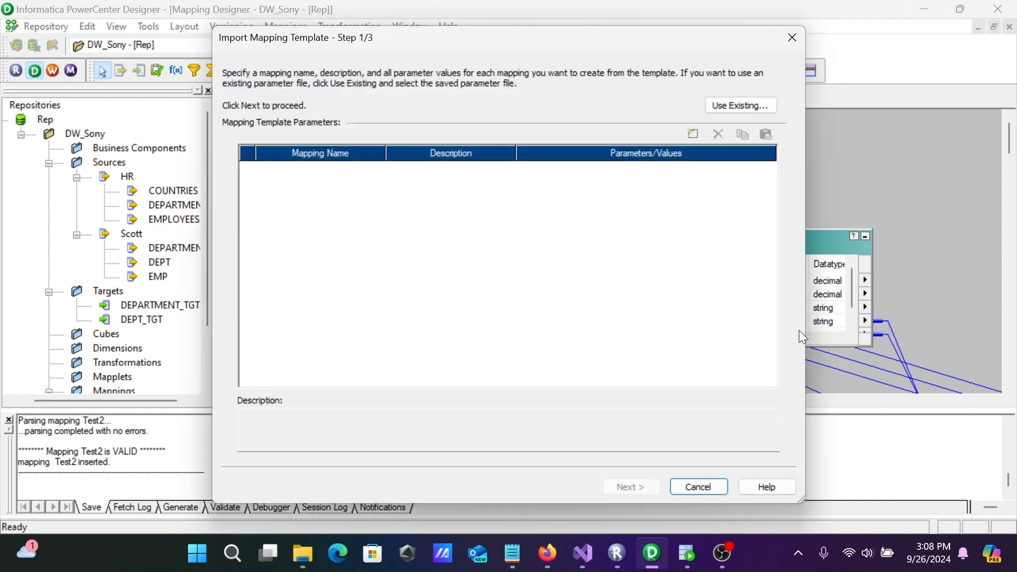
Step: Add a mapping to the template parameters and name it m_scd_type1_mapping_wizard
left_click(694, 134)
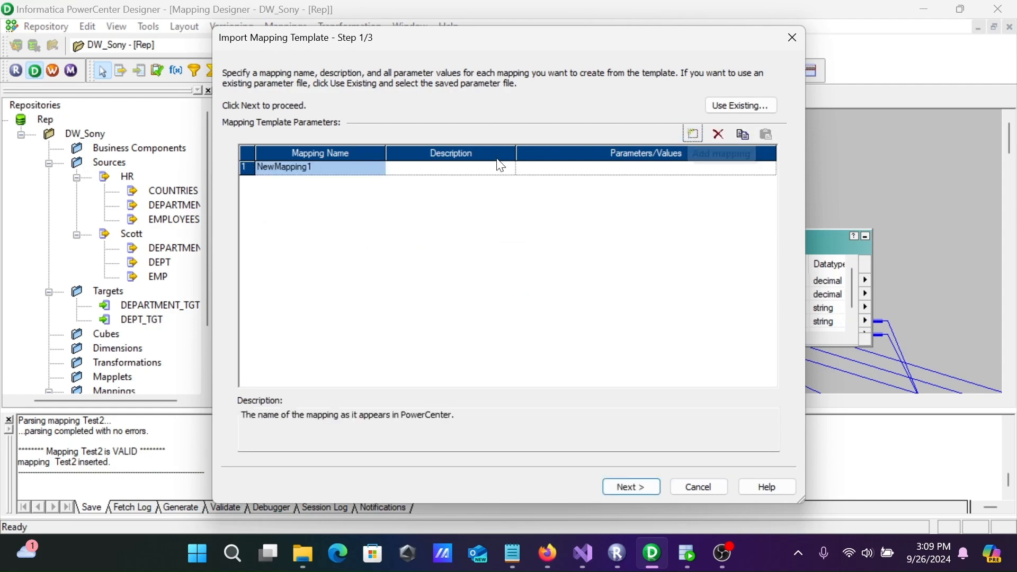
left_click(314, 167)
key("BackSpace")
key("BackSpace")
key("BackSpace")
key("BackSpace")
key("BackSpace")
key("BackSpace")
key("BackSpace")
key("BackSpace")
key("BackSpace")
key("BackSpace")
key("BackSpace")
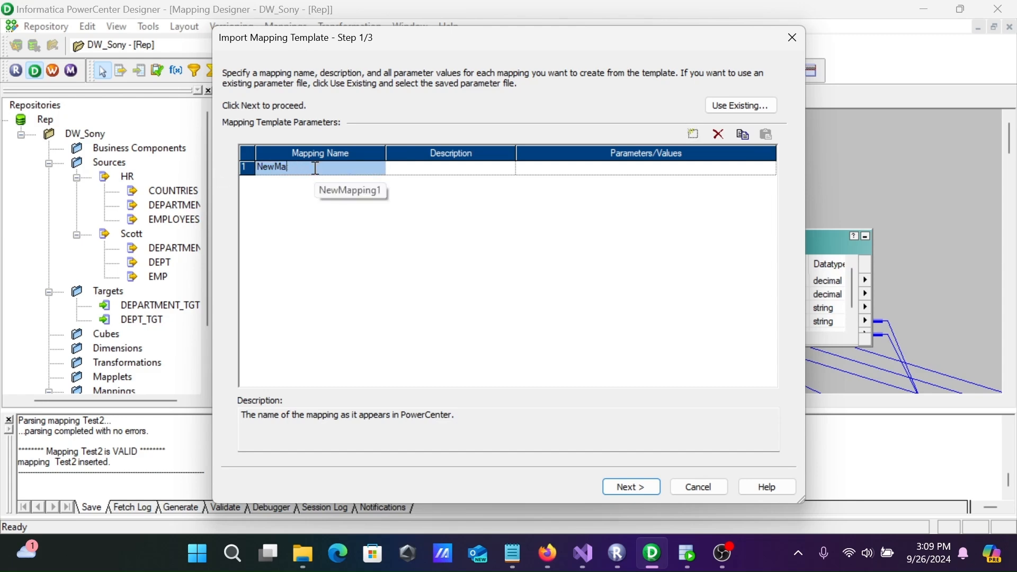
type("m_scd_ty")
type("pe1_mapping_wizard")
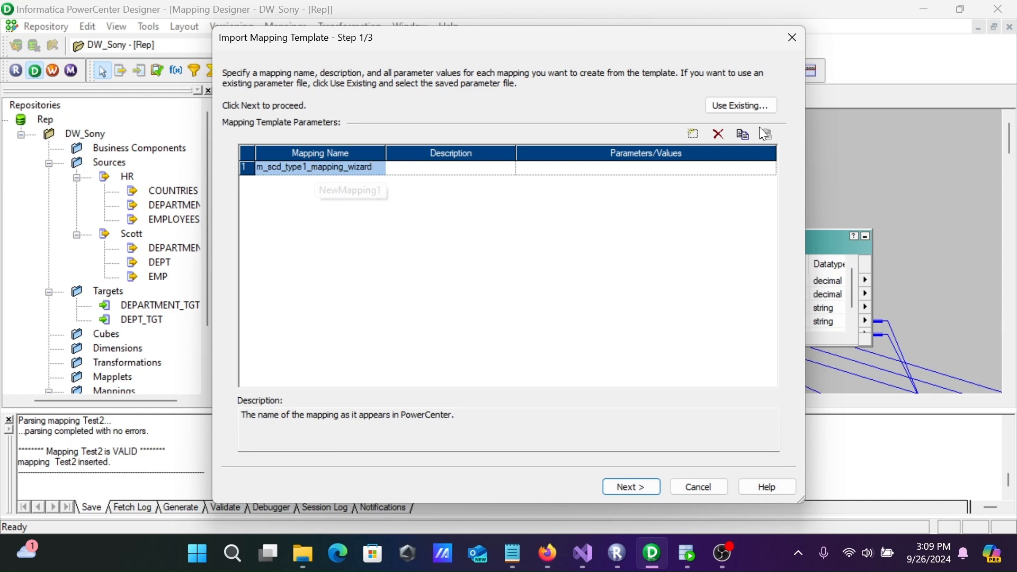
Step: Open the new mapping's parameters and set the source table to Scott:DEPARTMENT
left_click(723, 169)
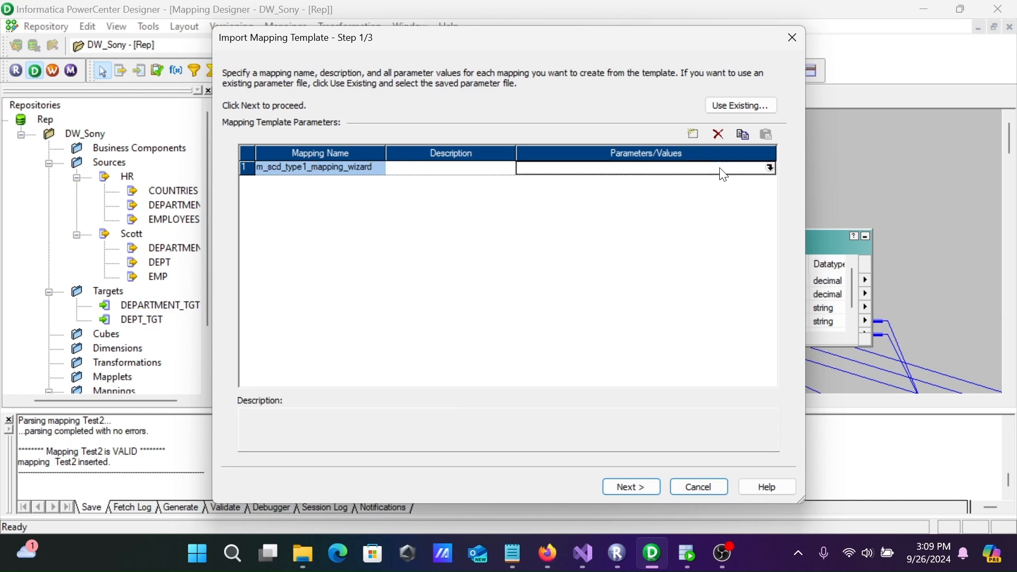
left_click(770, 168)
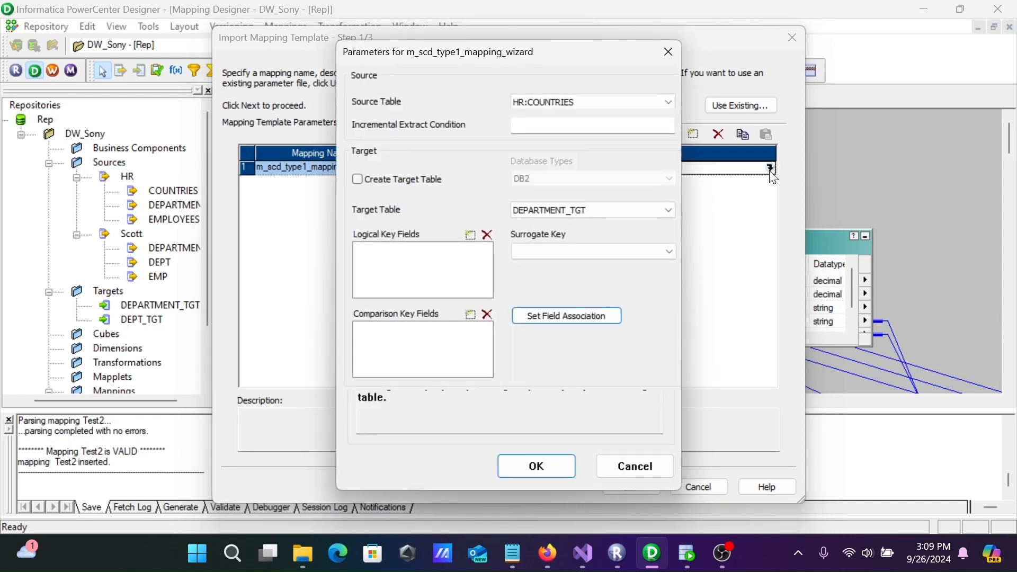
left_click(577, 100)
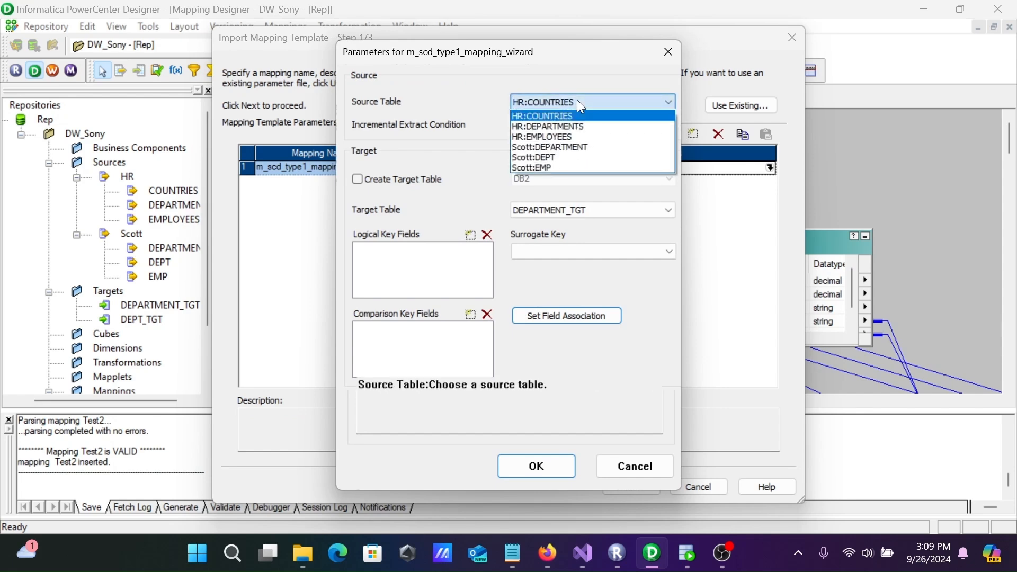
left_click(565, 148)
Step: Keep DEPARTMENT_TGT as the existing target table and set its surrogate key to SKEY
left_click(614, 248)
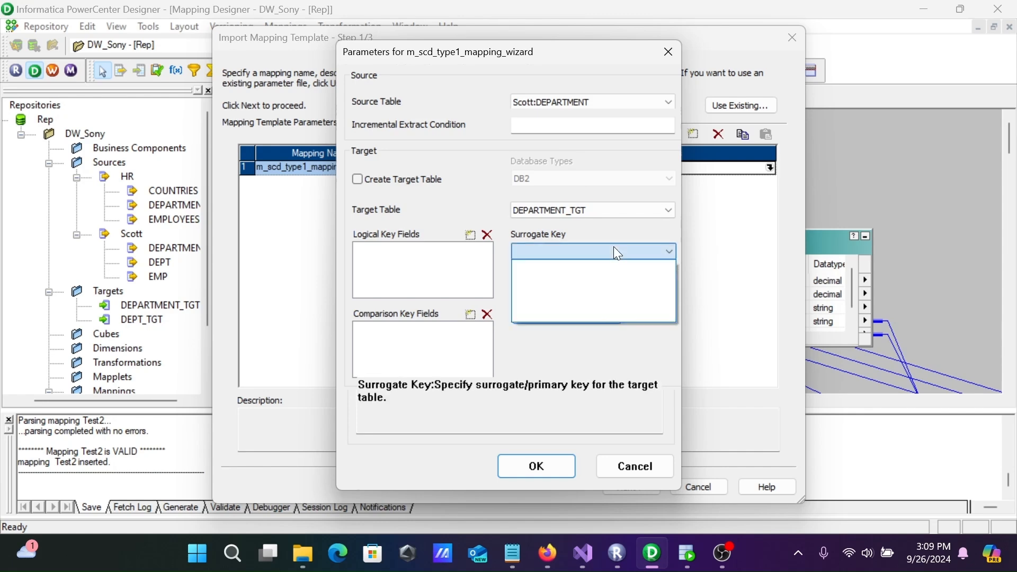
left_click(613, 246)
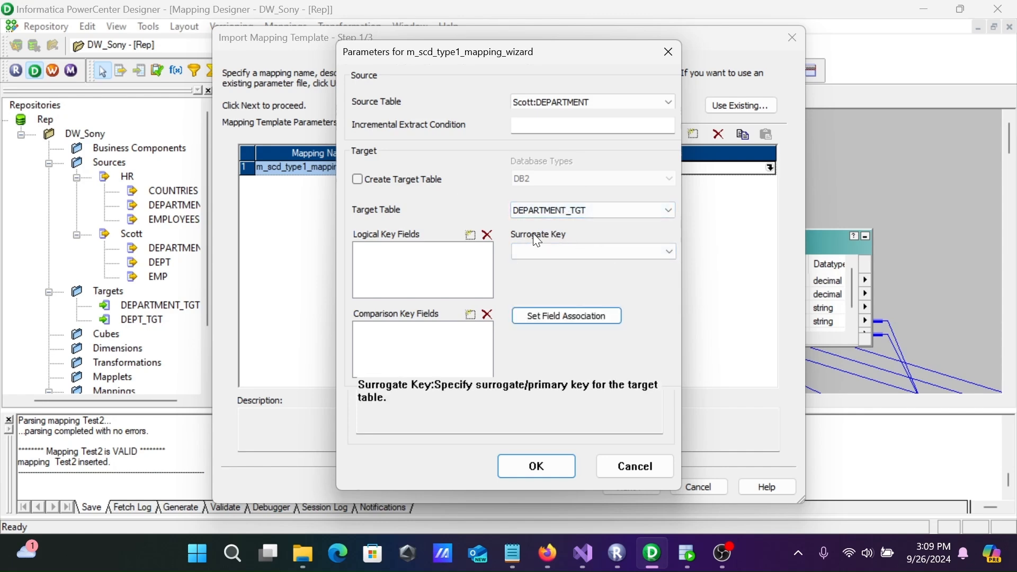
left_click(368, 179)
left_click(369, 180)
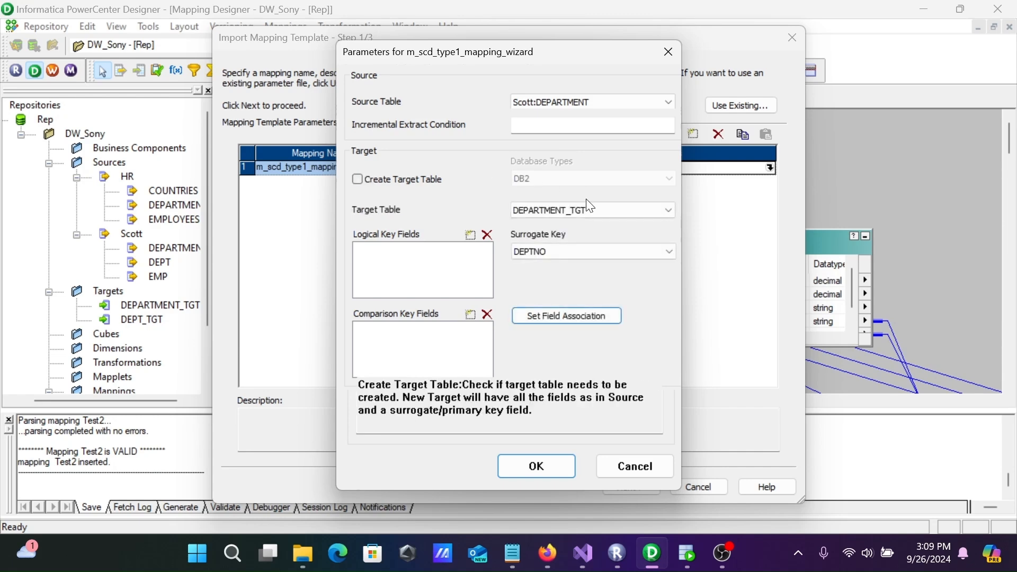
left_click(602, 209)
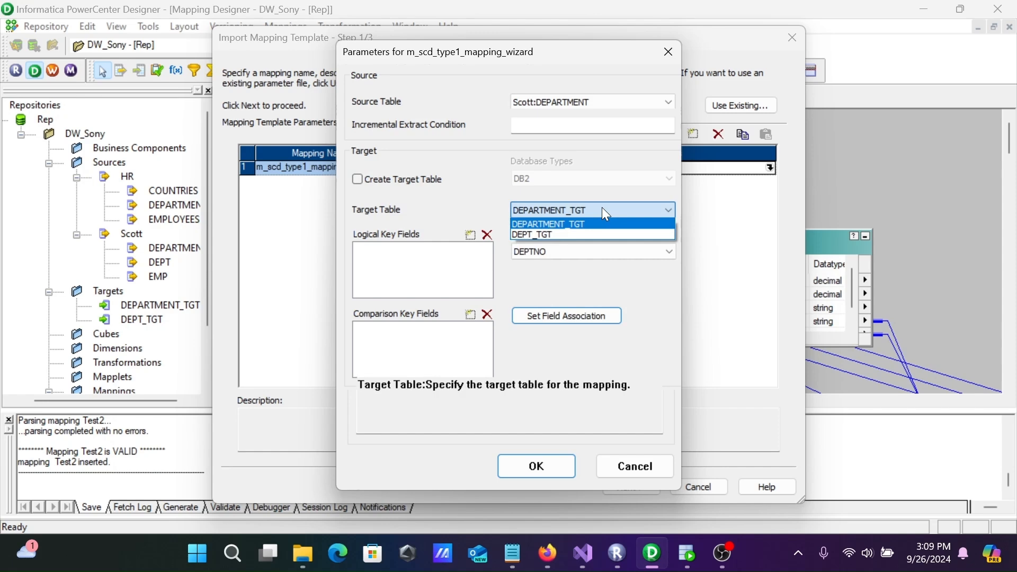
left_click(601, 209)
left_click(597, 252)
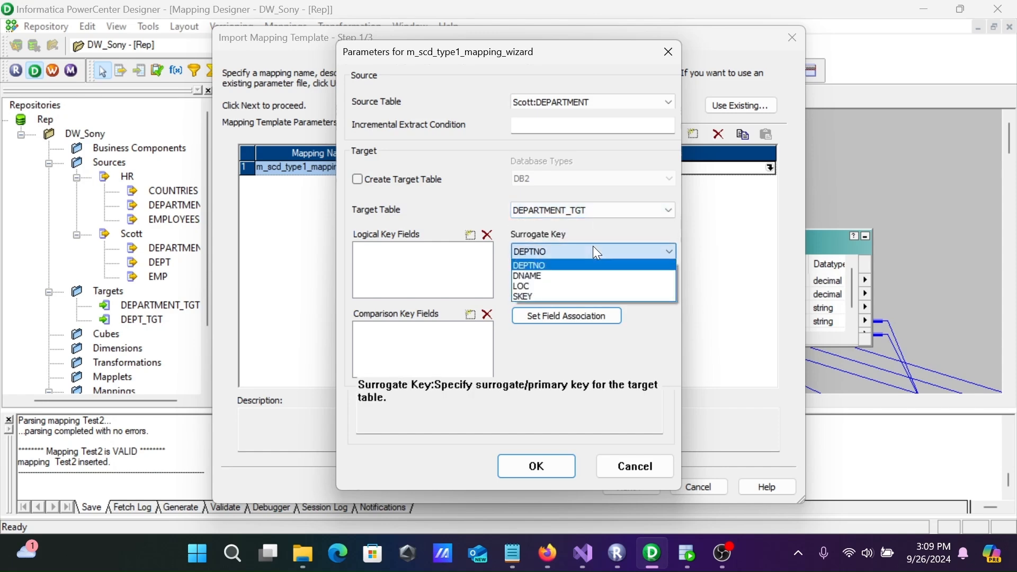
left_click(527, 296)
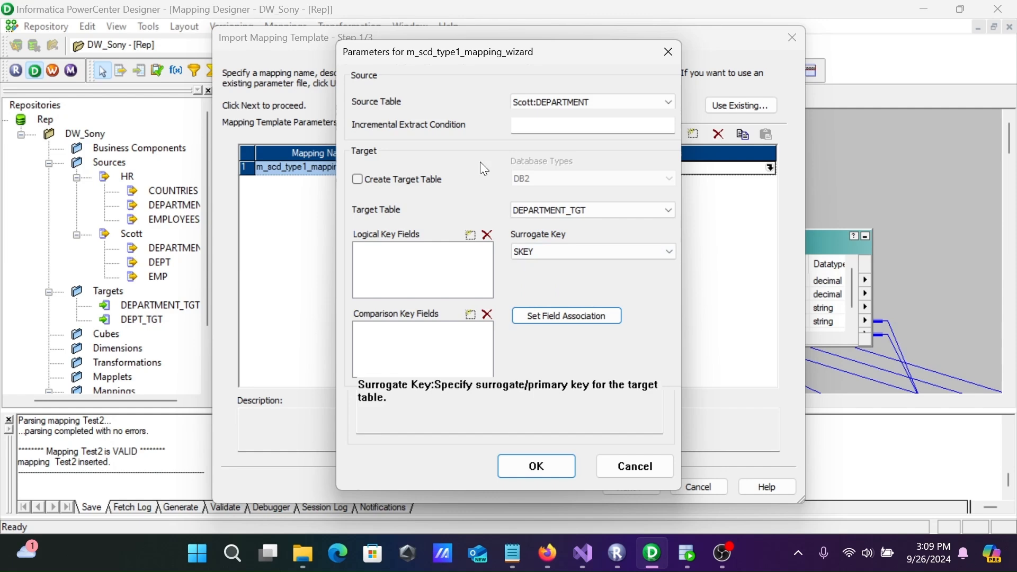
Step: Switch to Oracle SQL Developer and rerun the select query on the department table to check its columns
left_click(680, 553)
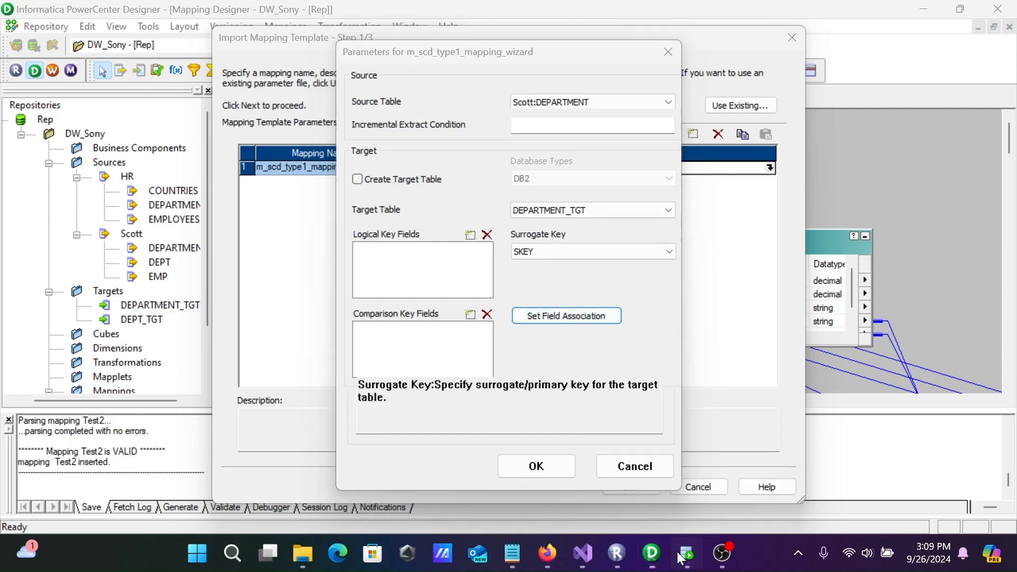
left_click_drag(433, 189, 335, 180)
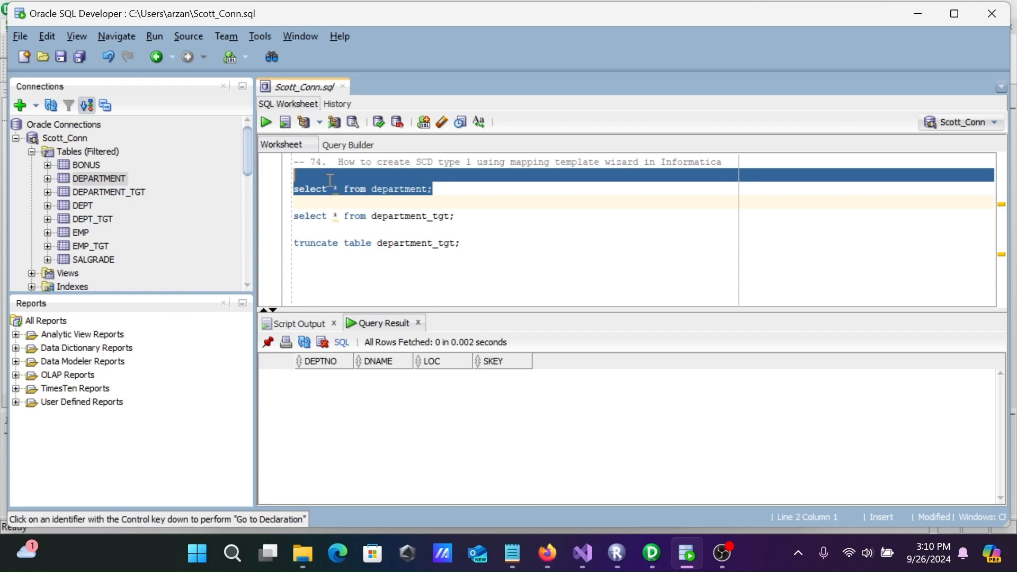
left_click(266, 122)
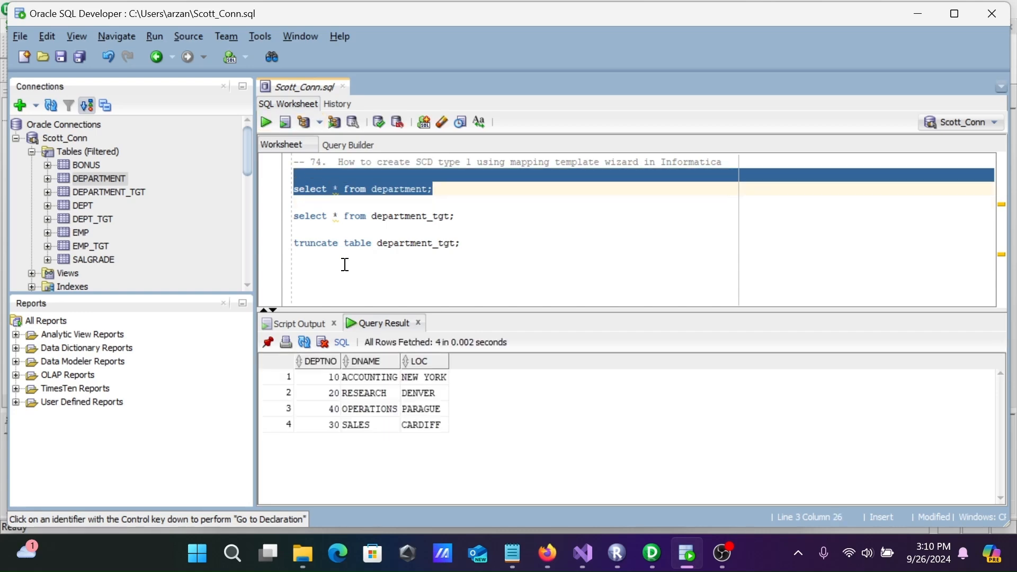
Step: Return to the mapping parameters in PowerCenter Designer and add DEPTNO as the logical key field
left_click(654, 553)
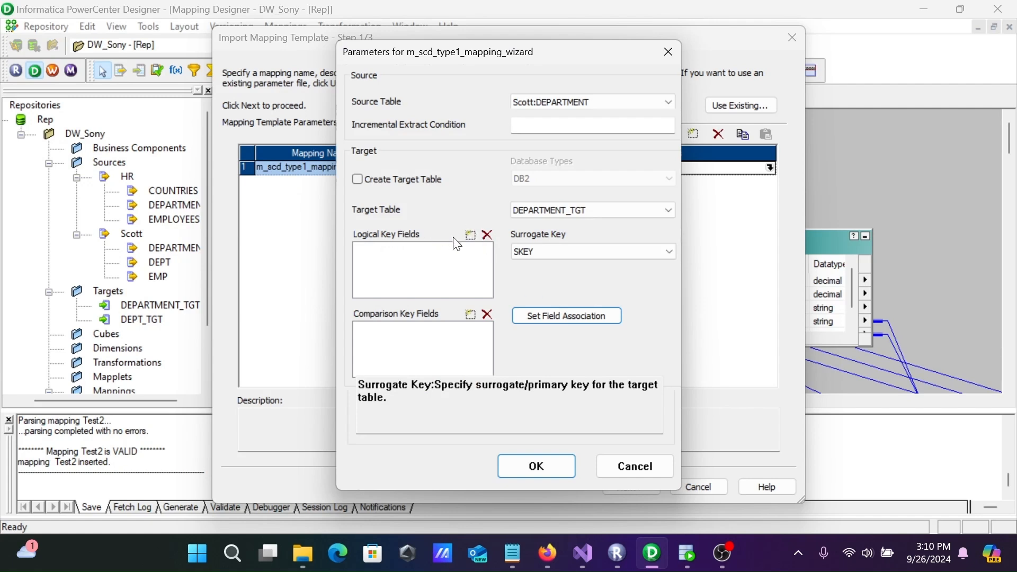
left_click(470, 235)
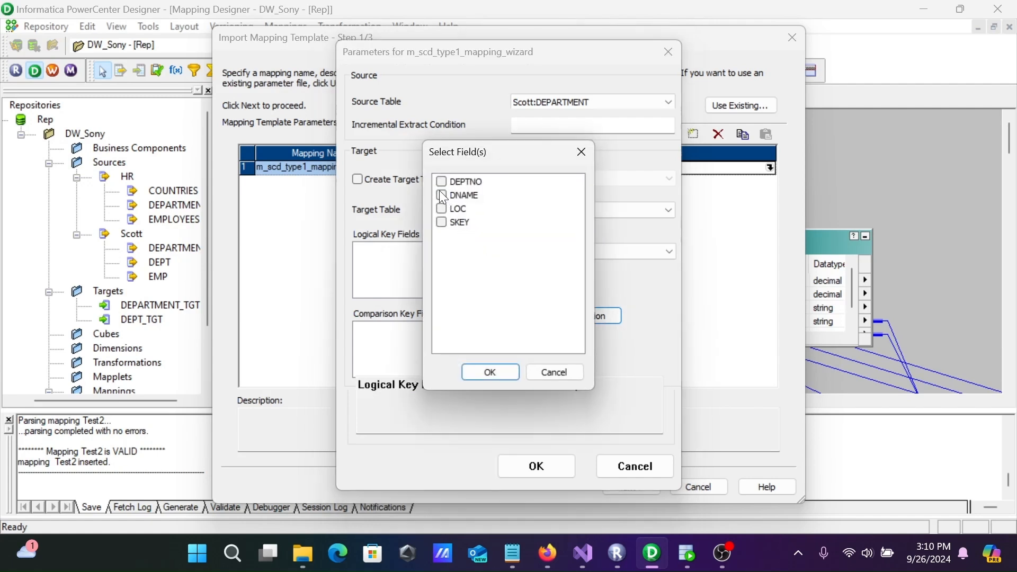
left_click(479, 370)
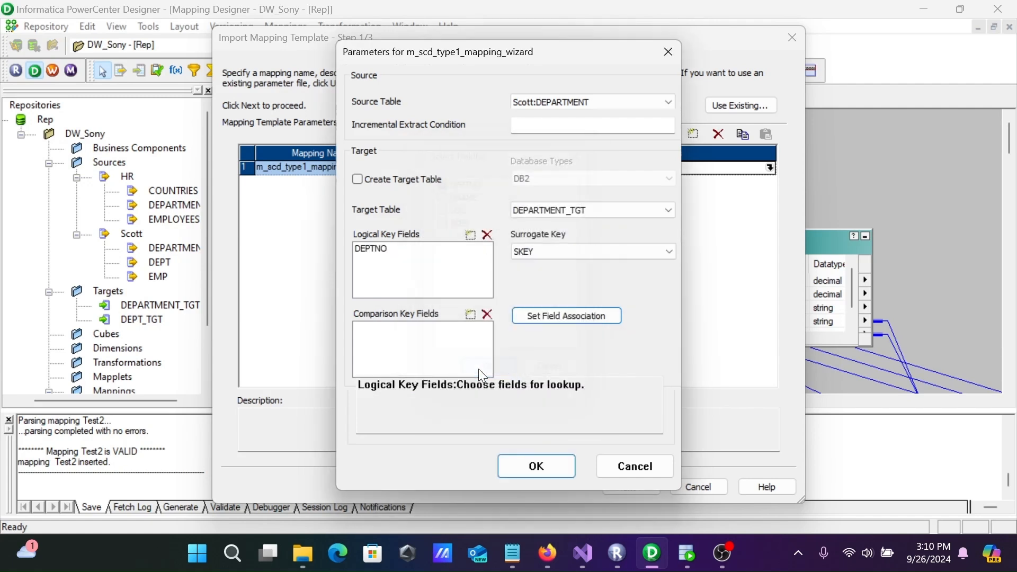
Step: Recheck the department rows in Oracle SQL Developer, and add LOC as a comparison key field in the PowerCenter mapping parameters
left_click(687, 553)
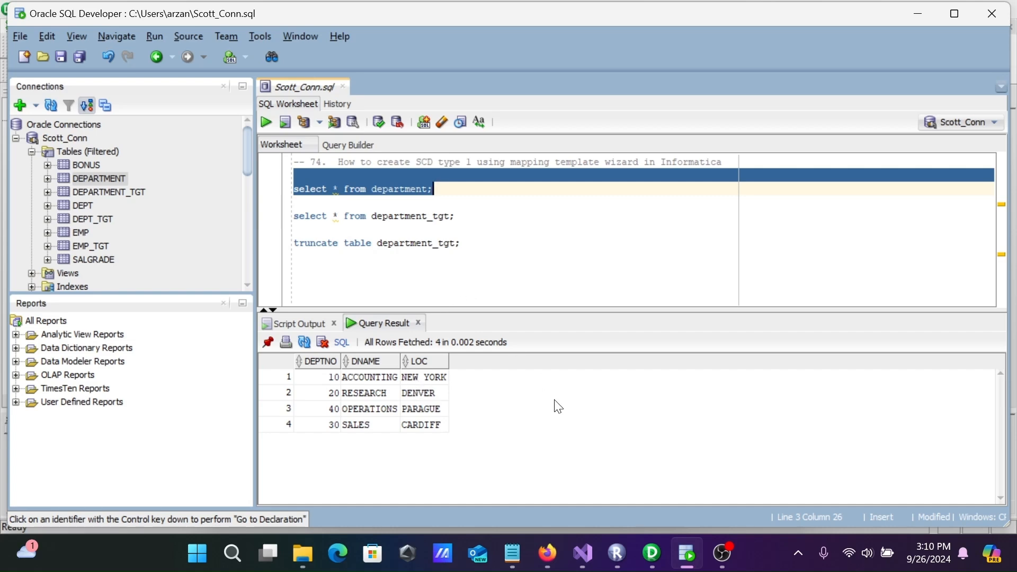
left_click(652, 553)
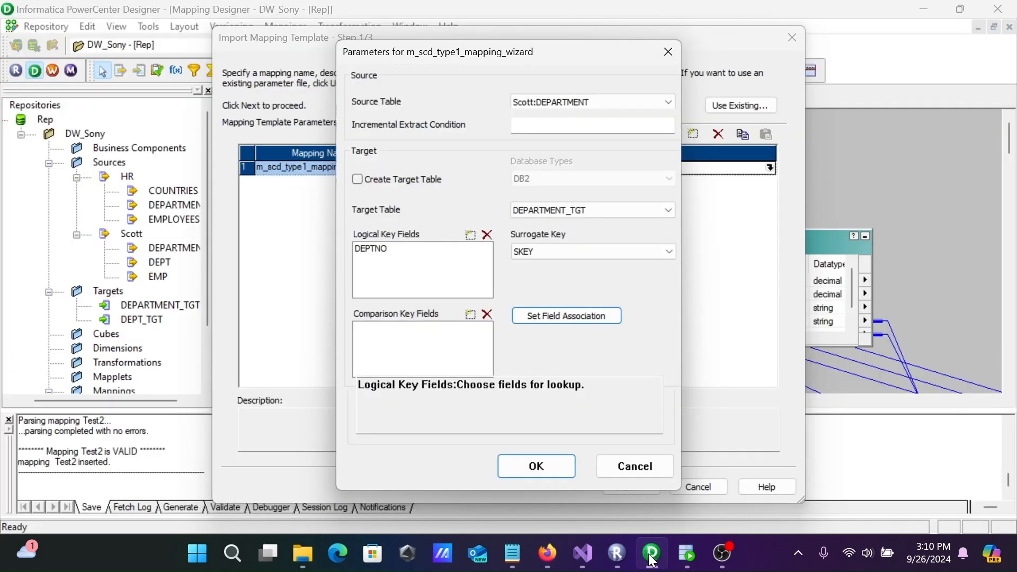
left_click(470, 315)
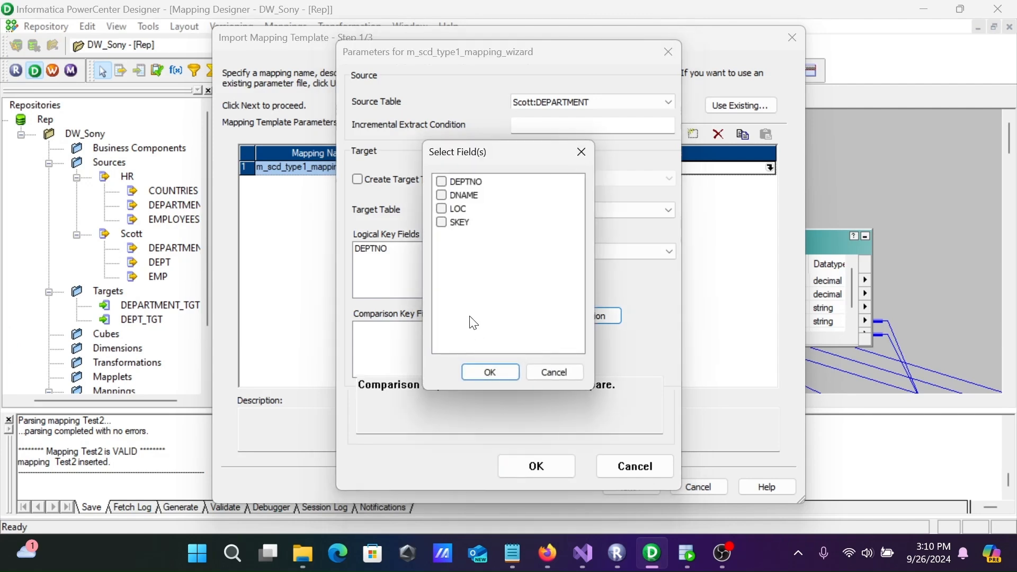
left_click(441, 209)
left_click(477, 371)
Step: Add three rows to the field association and map source DEPTNO to target DEPTNO
left_click(545, 313)
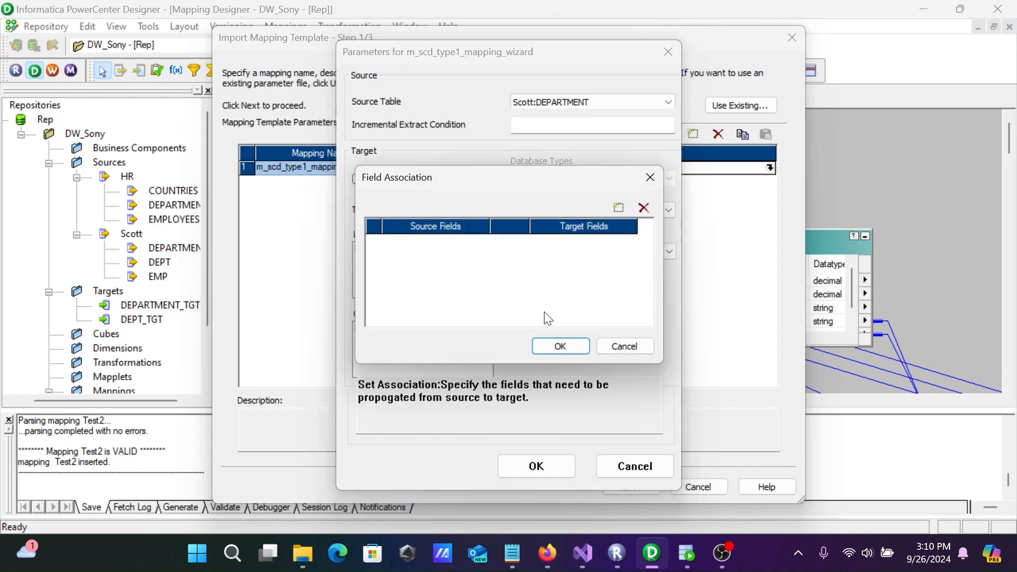
left_click(619, 208)
left_click(620, 208)
left_click(619, 207)
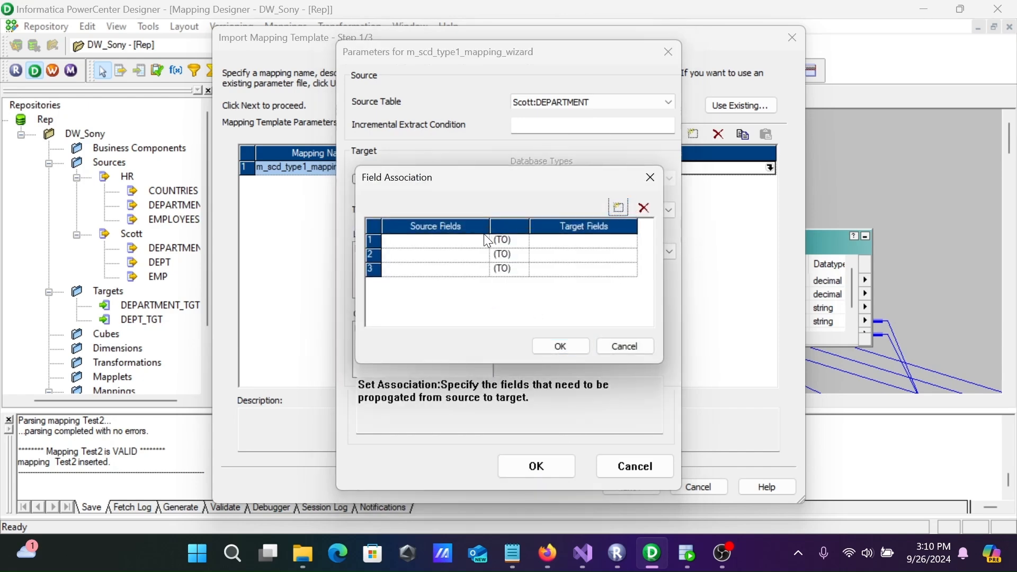
left_click(485, 240)
left_click(413, 256)
left_click(581, 244)
left_click(554, 251)
Step: Associate source DNAME with target DNAME and source LOC with target LOC, and accept the field associations
left_click(466, 256)
left_click(406, 281)
left_click(572, 259)
left_click(557, 277)
left_click(475, 271)
left_click(392, 298)
left_click(550, 271)
left_click(549, 273)
left_click(556, 304)
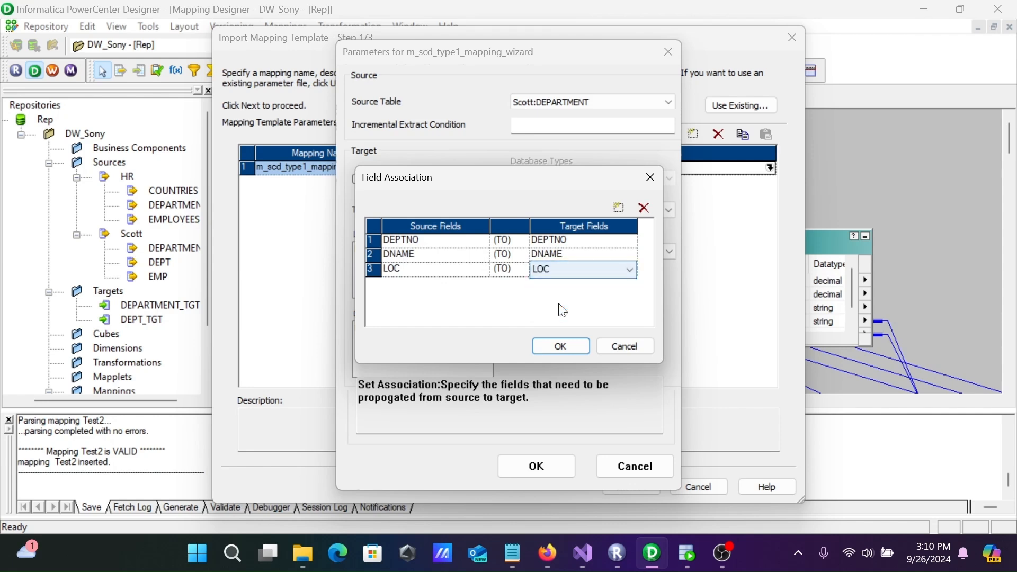
left_click(566, 346)
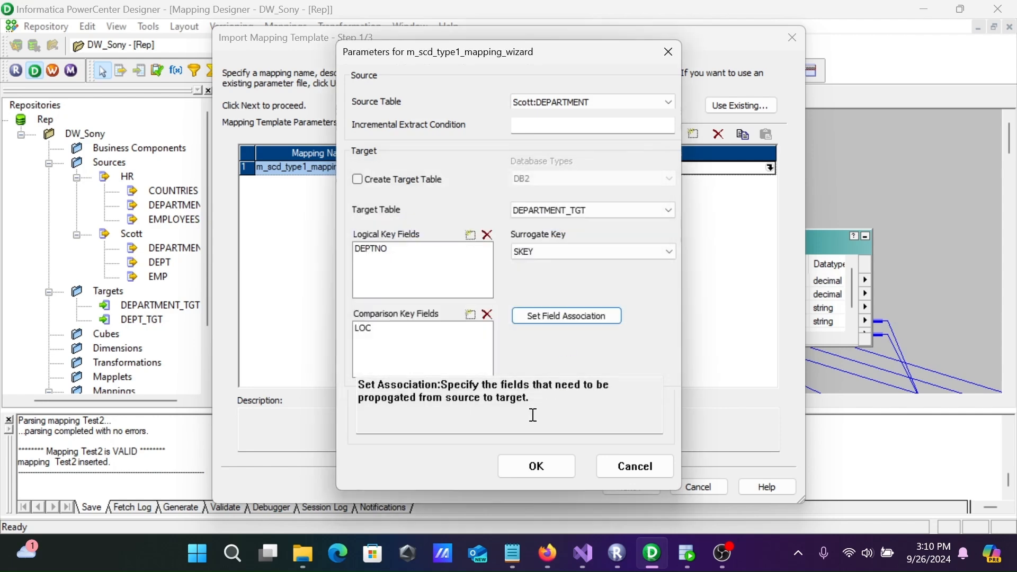
Step: Accept the mapping parameters and generate m_scd_type1_mapping_wizard, exporting the source and target definitions
left_click(537, 459)
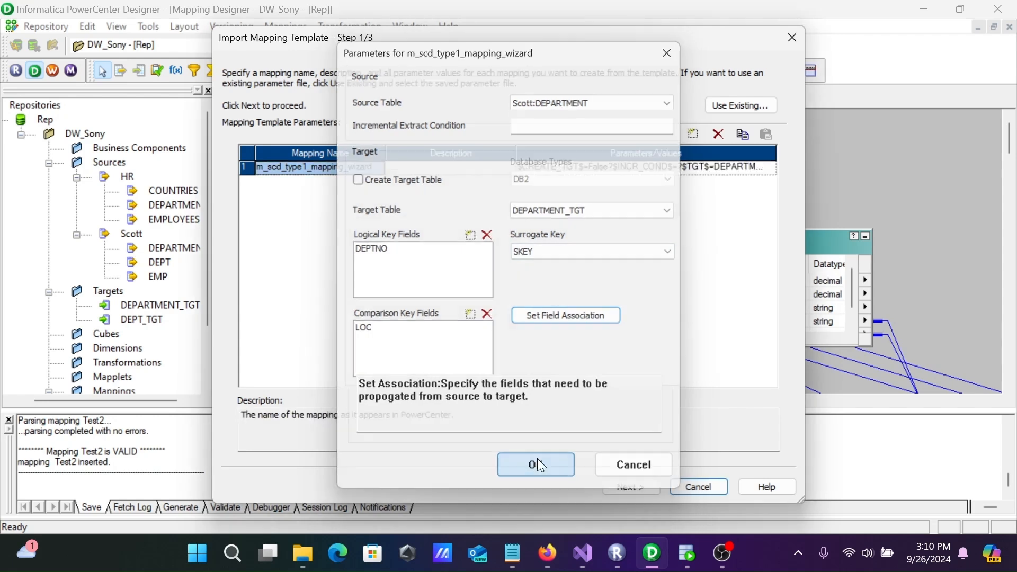
left_click(642, 483)
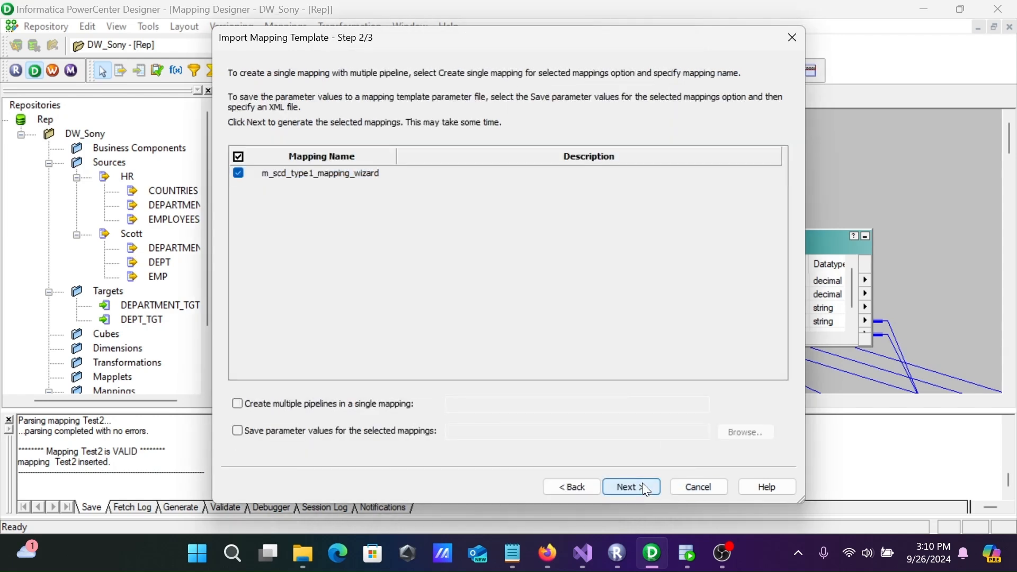
left_click(643, 486)
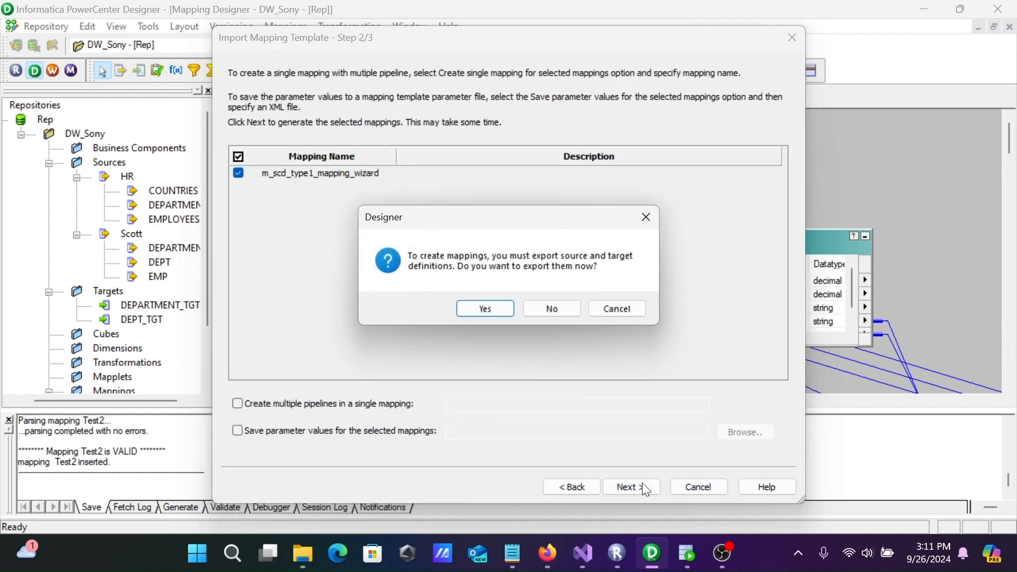
left_click(487, 310)
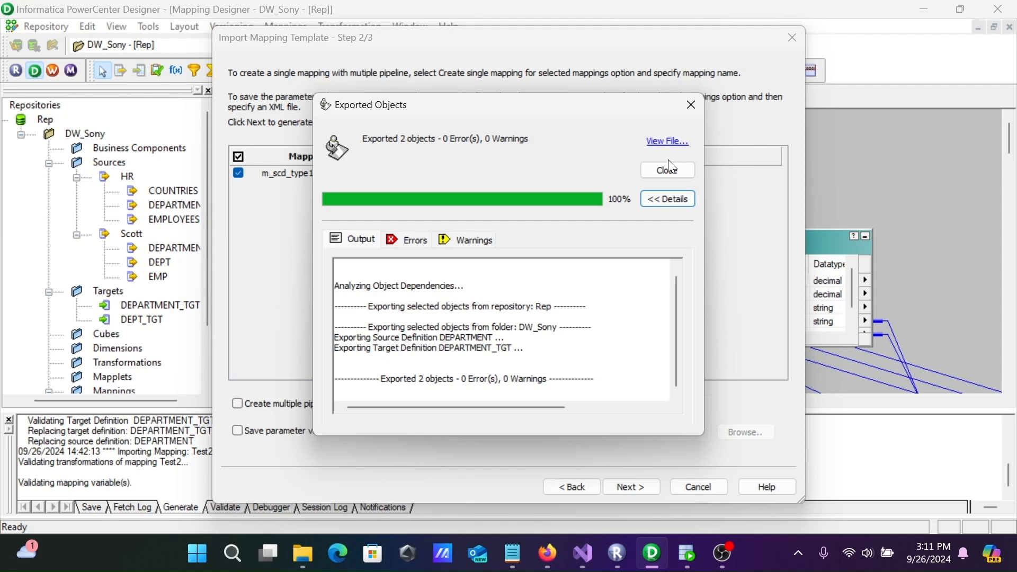
left_click(650, 169)
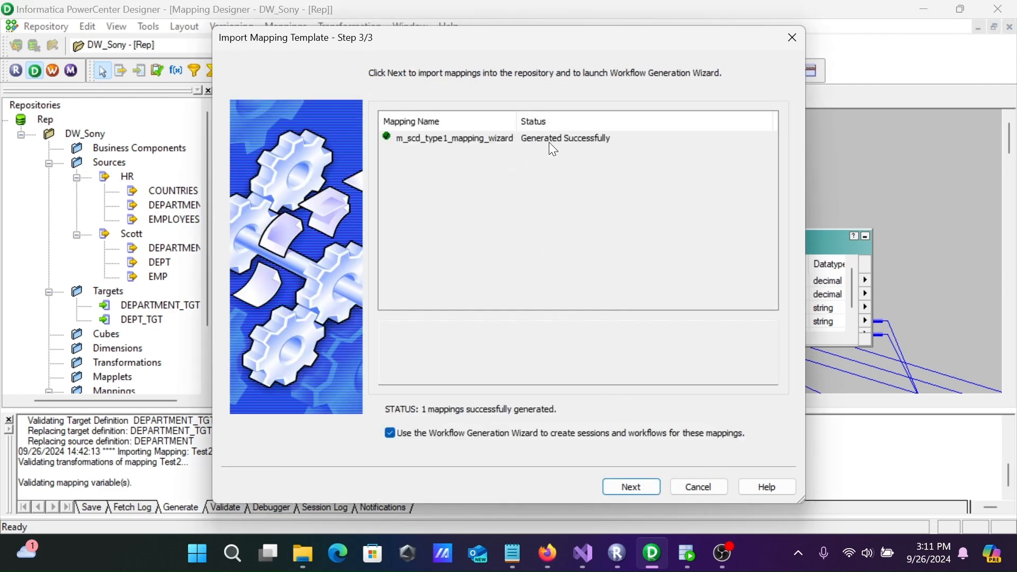
Step: Continue to workflow generation with a non-reusable session and set the SQ_Scott source qualifier's connection to SCOTT
left_click(634, 483)
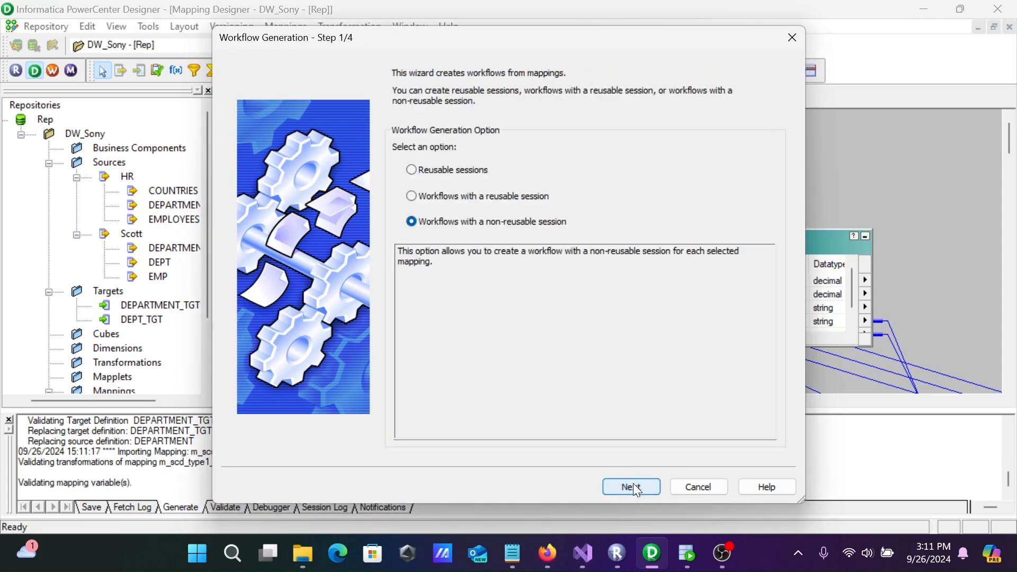
left_click(634, 483)
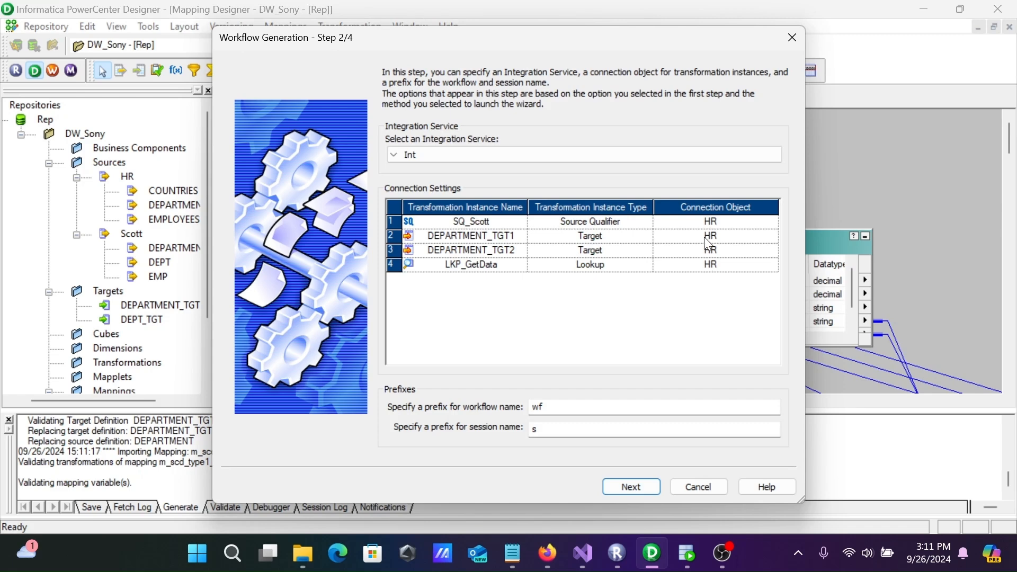
left_click(740, 222)
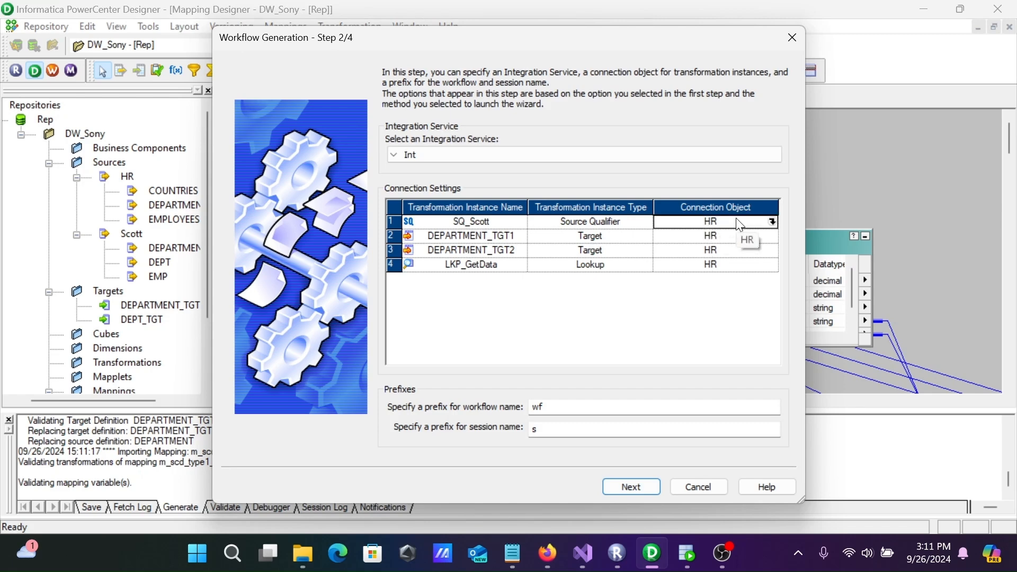
left_click(772, 222)
left_click(419, 231)
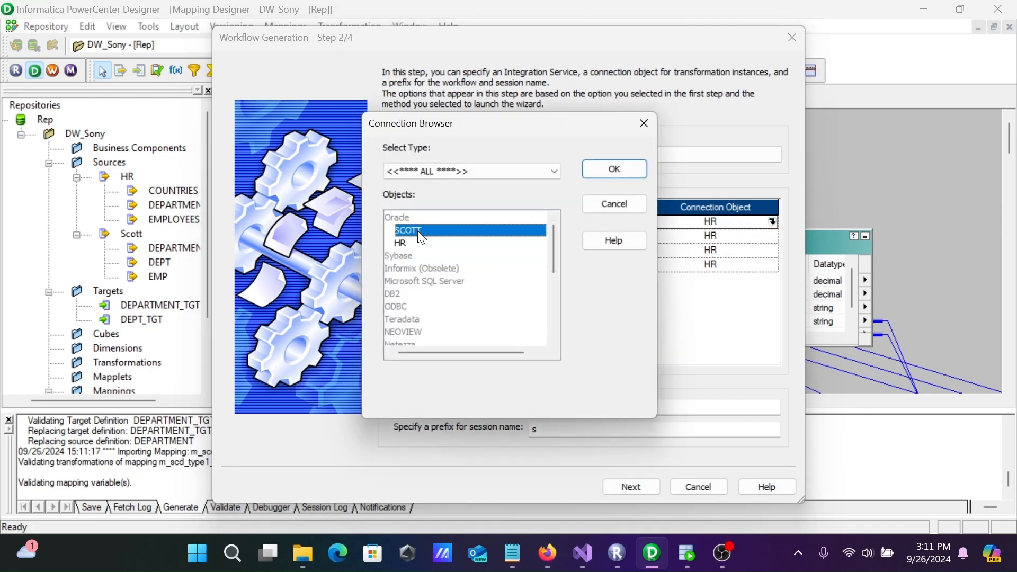
left_click(613, 170)
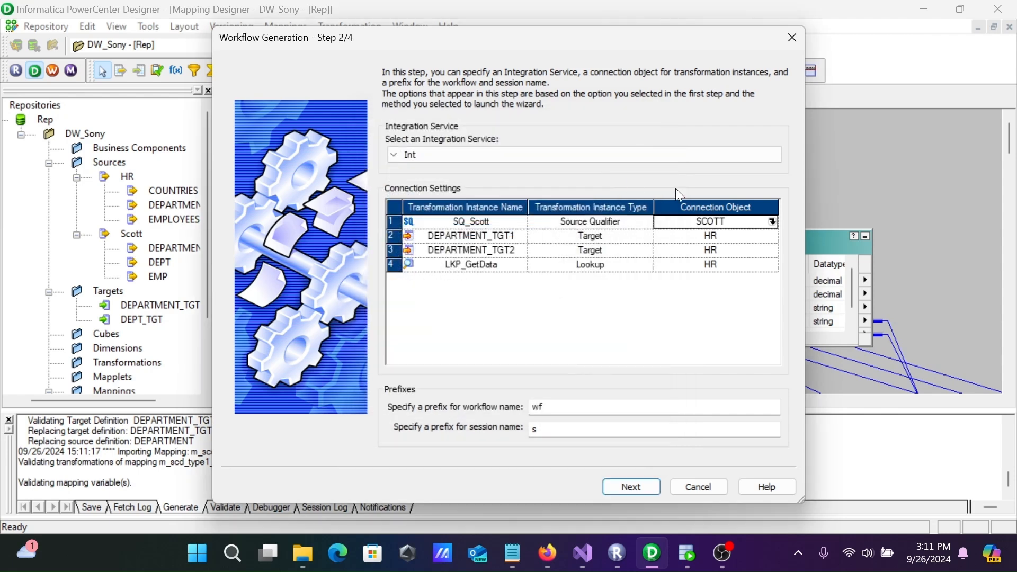
Step: Set the connection objects of the DEPARTMENT_TGT1 and DEPARTMENT_TGT2 targets to SCOTT
left_click(765, 238)
left_click(773, 236)
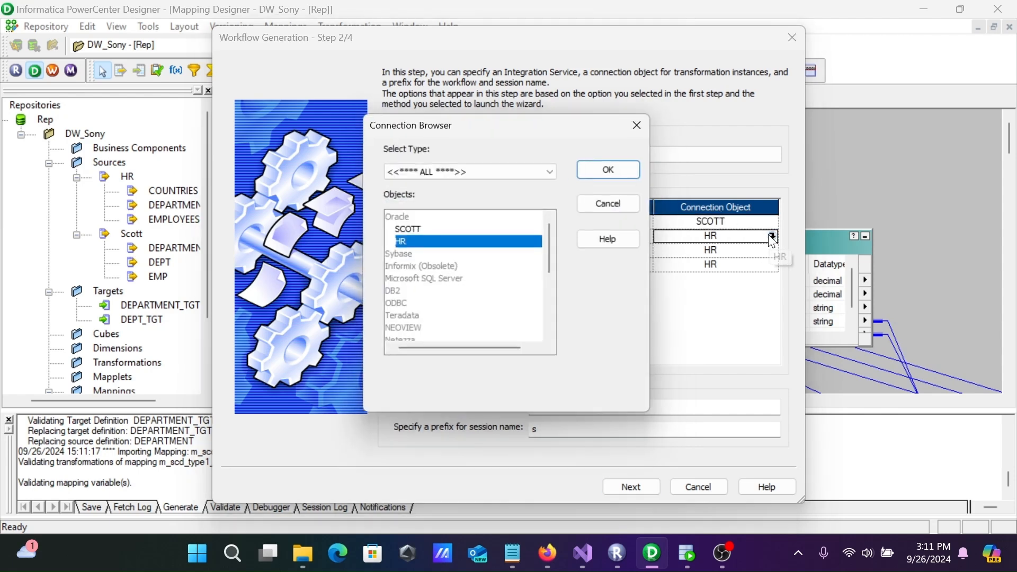
left_click(403, 229)
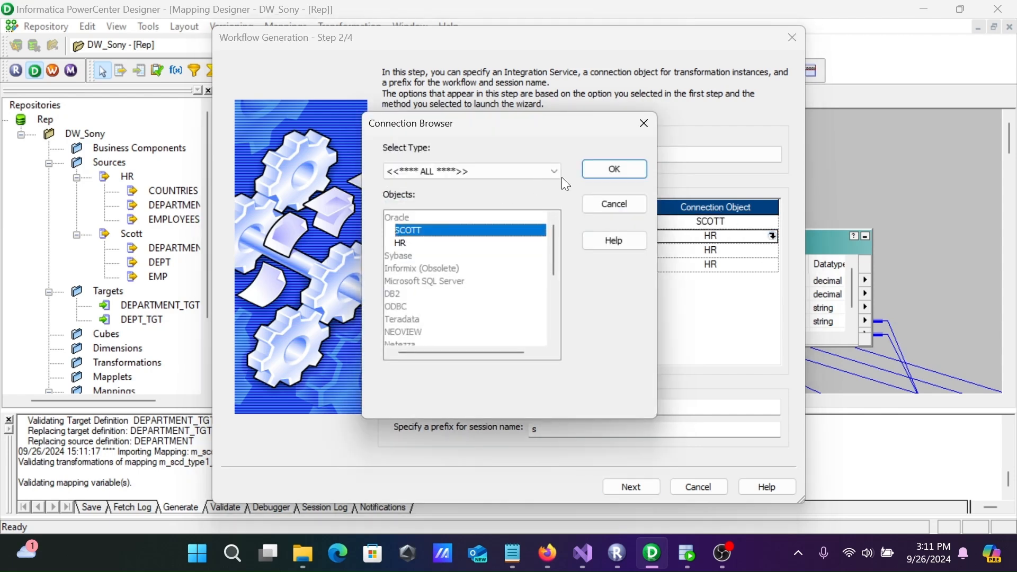
left_click(594, 167)
left_click(775, 253)
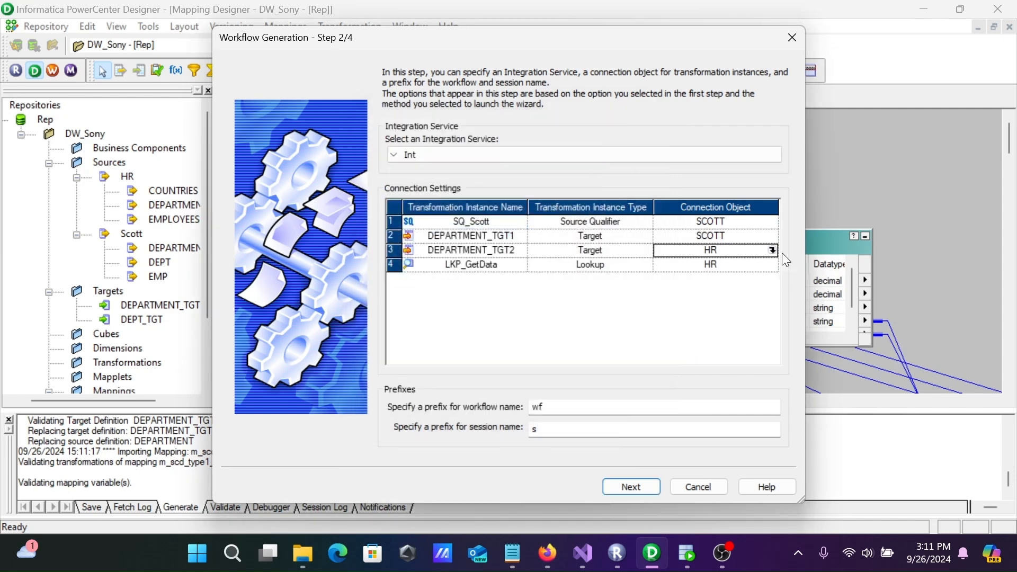
left_click(772, 250)
left_click(406, 230)
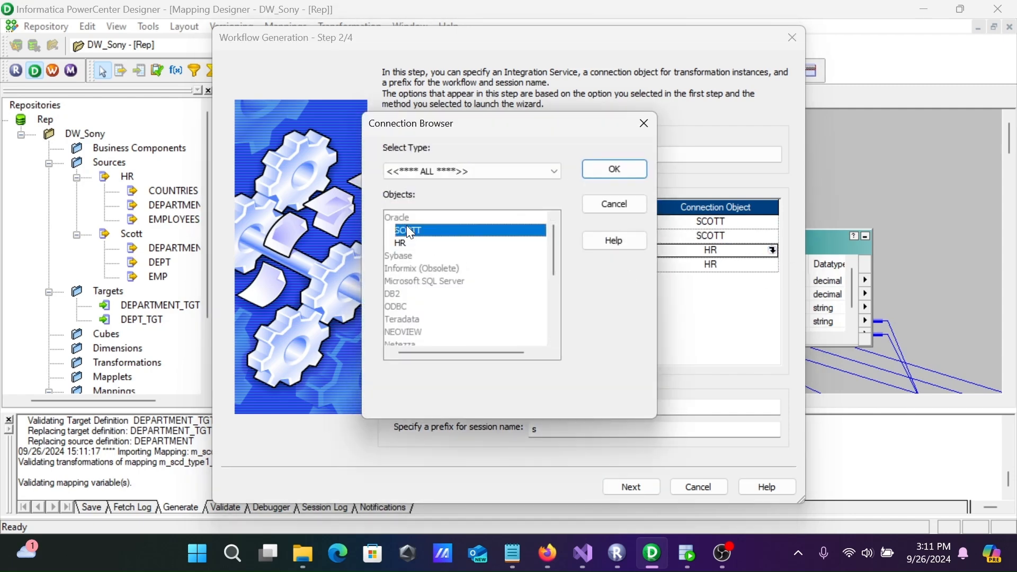
left_click(592, 171)
Step: Set the LKP_GetData lookup's connection object to SCOTT
left_click(774, 265)
left_click(772, 264)
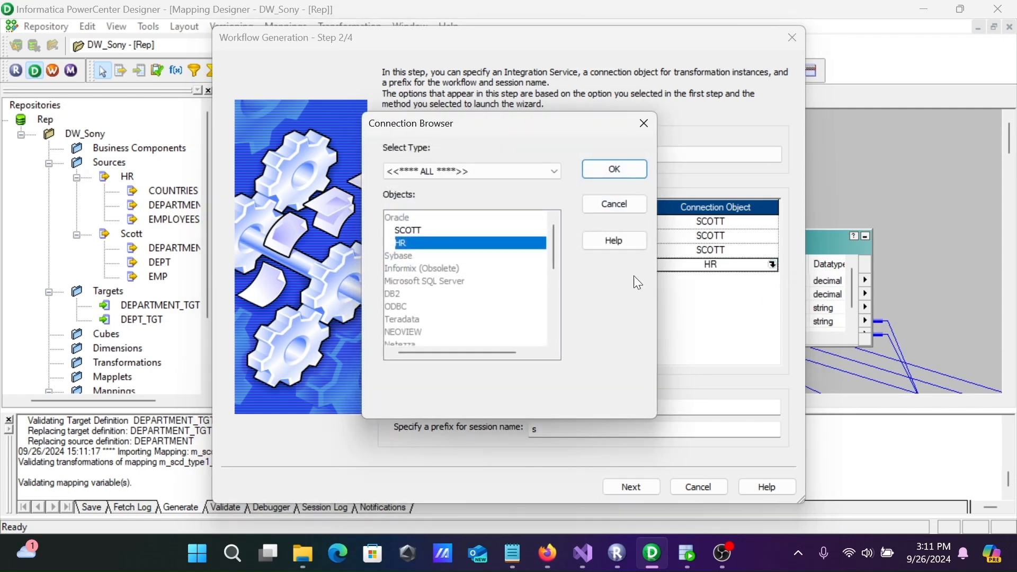
left_click(396, 228)
left_click(599, 168)
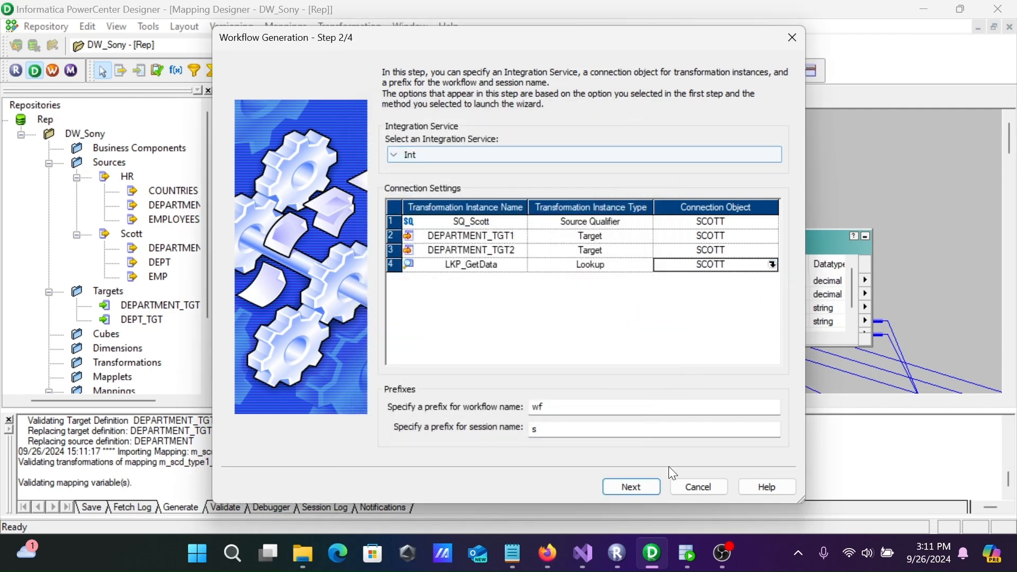
Step: Keep the wf and s name prefixes, generate the workflow for the mapping and save it to the repository
left_click(687, 554)
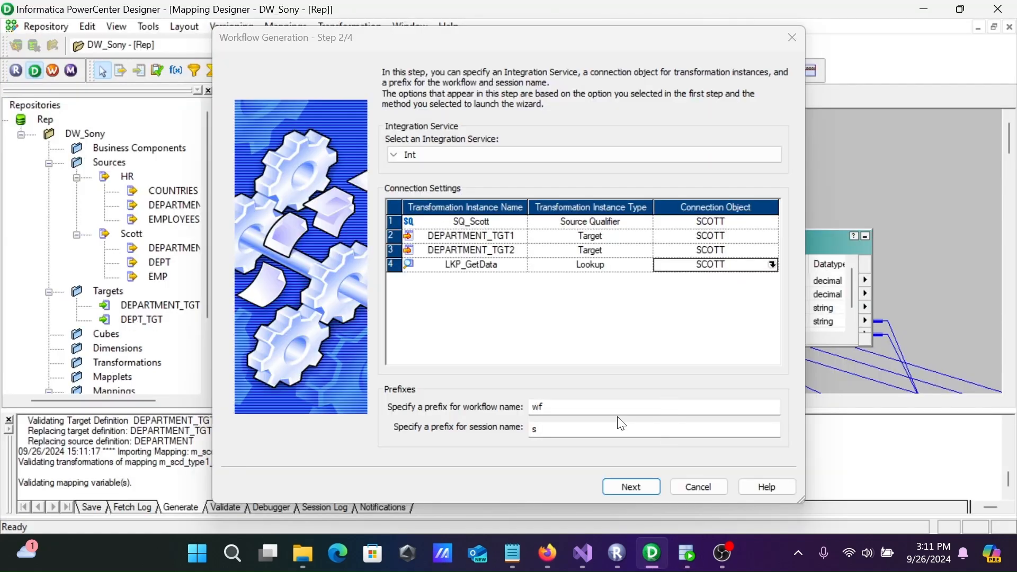
left_click(619, 487)
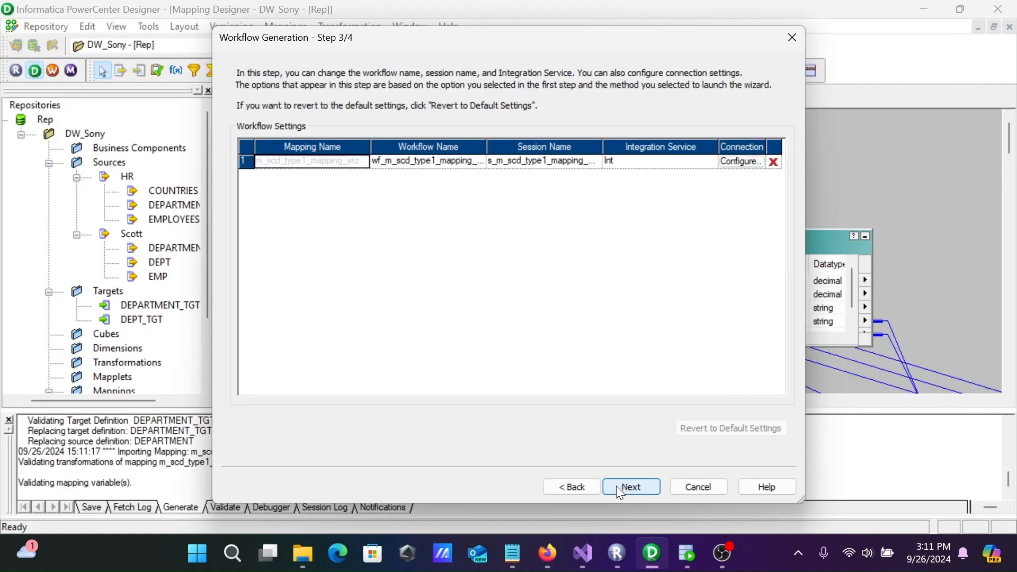
left_click(616, 486)
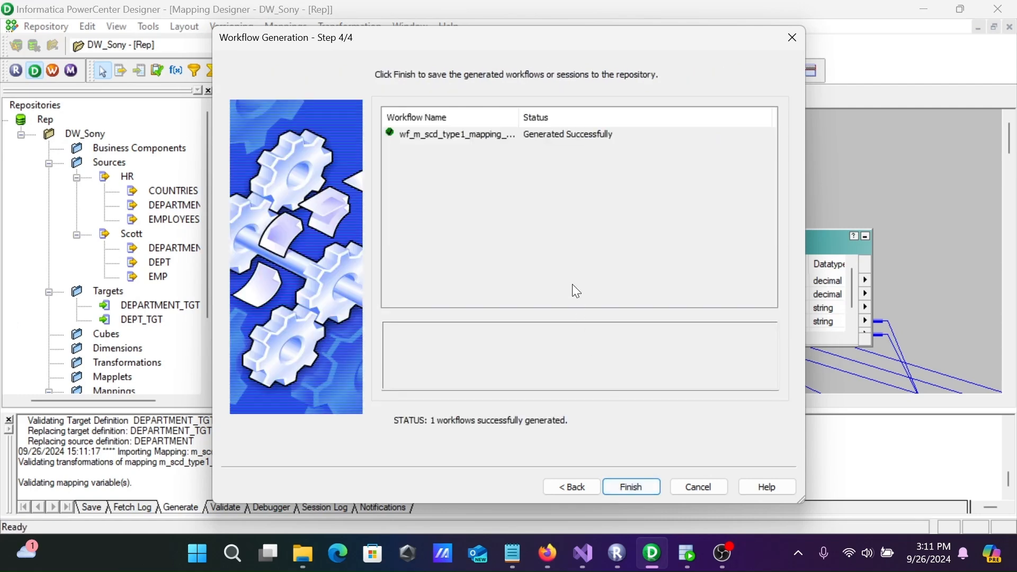
left_click(622, 485)
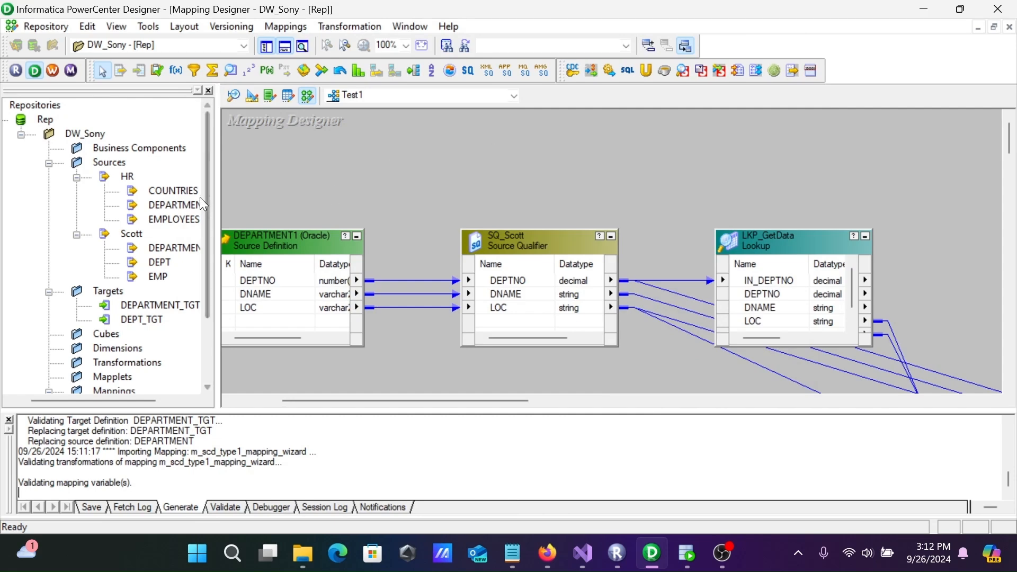
Step: Open the m_scd_type1_mapping_wizard mapping in the Mapping Designer workspace and save it to the repository
left_click_drag(210, 192, 207, 334)
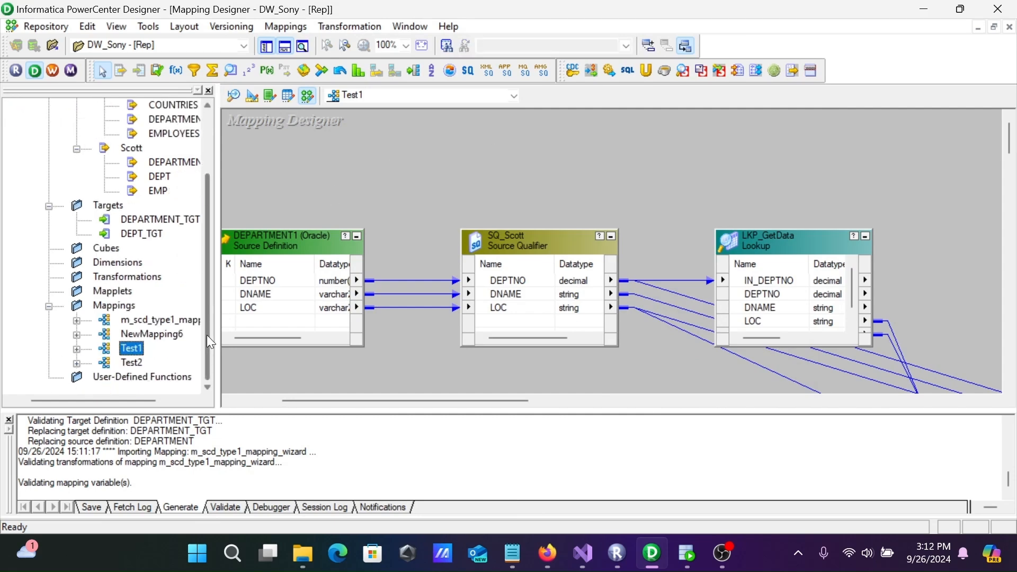
left_click(137, 320)
left_click_drag(137, 320, 317, 202)
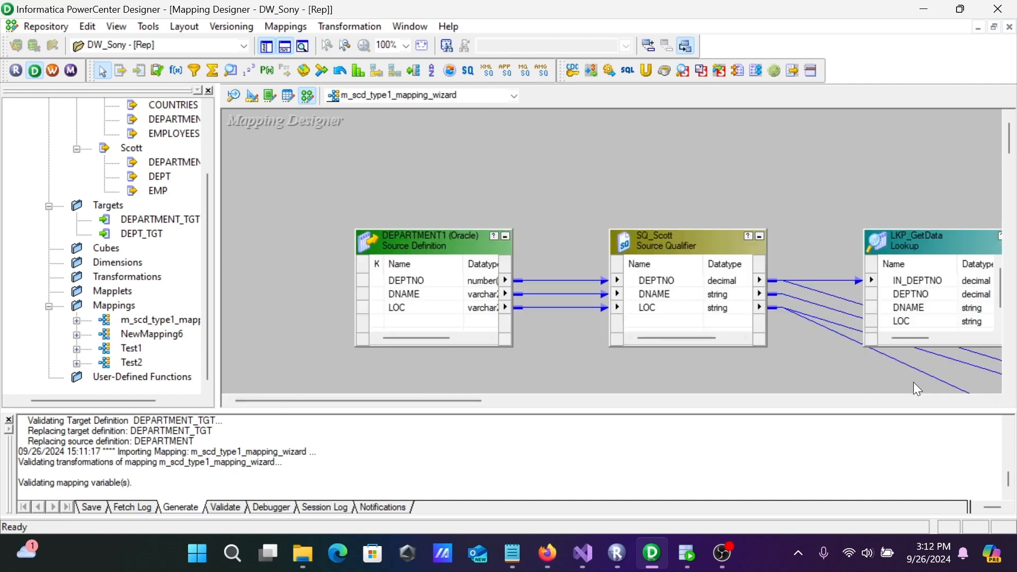
left_click_drag(395, 399, 423, 400)
key("ctrl+s")
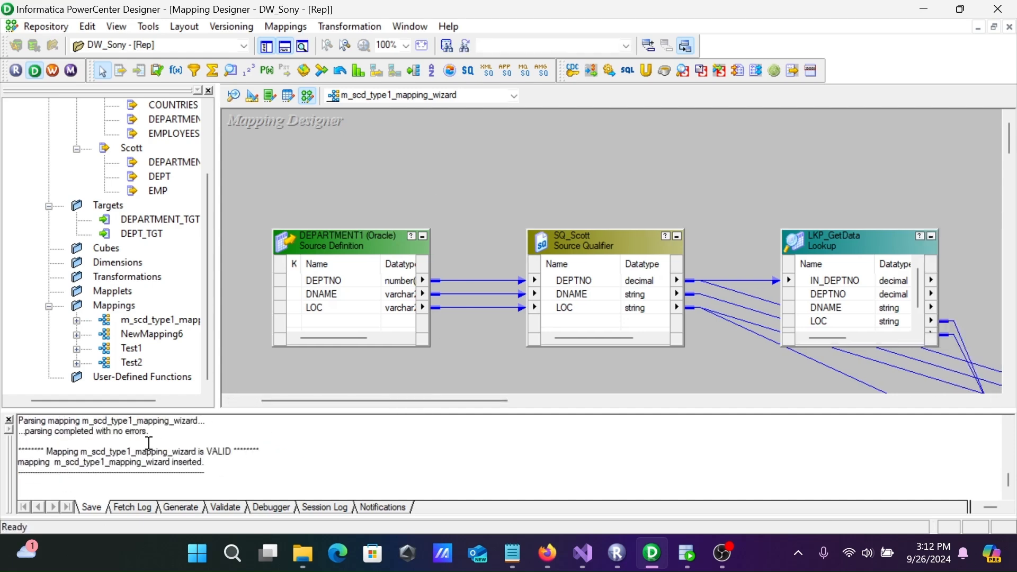
left_click_drag(148, 442, 252, 450)
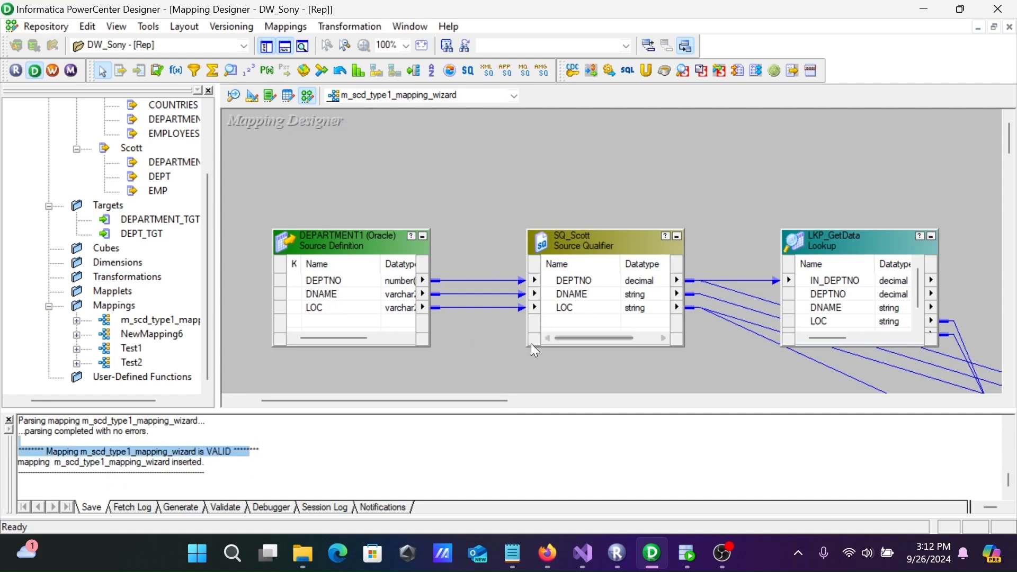
Step: Examine the LKP_GetData lookup's properties, lookup condition and ports in the generated mapping
mouse_move(1010, 139)
left_mouse_down()
mouse_move(1009, 199)
mouse_move(994, 149)
left_mouse_up()
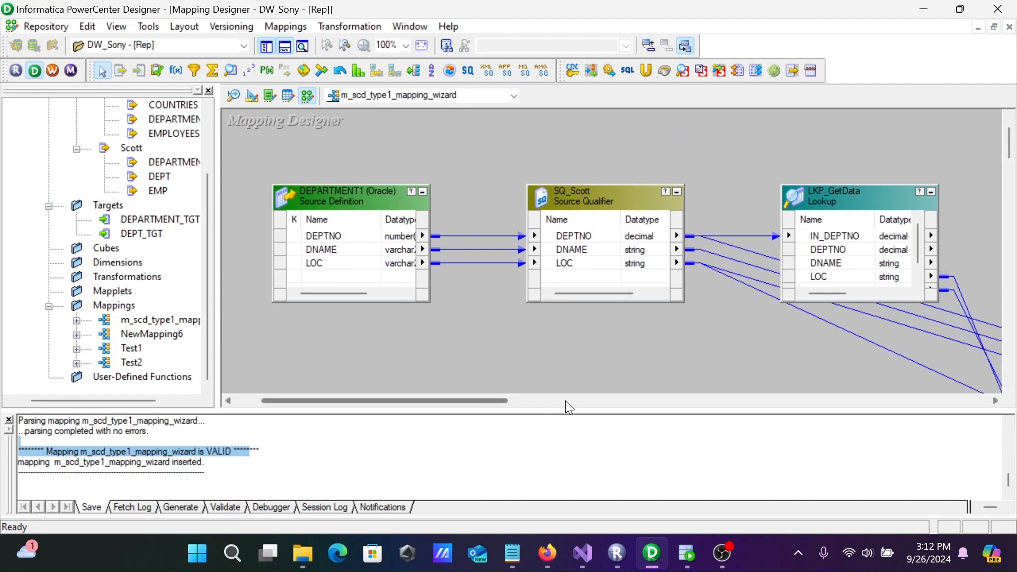
left_click_drag(472, 400, 582, 406)
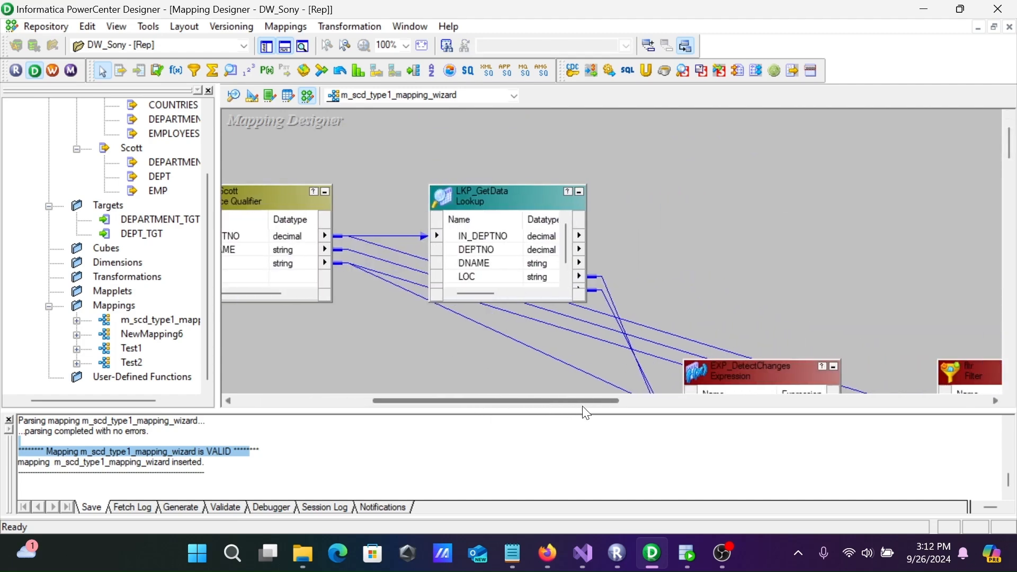
double_click(465, 195)
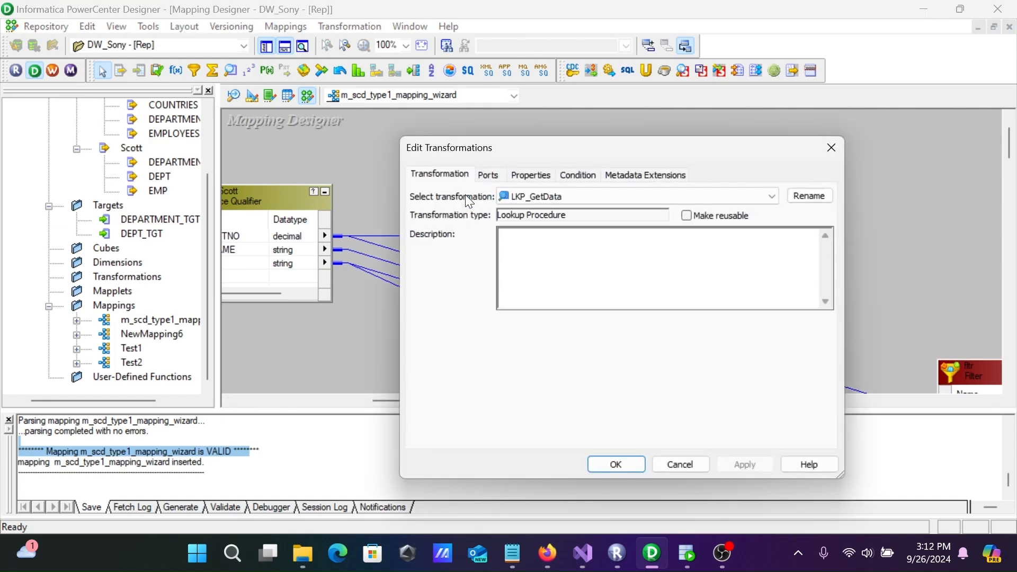
left_click(532, 176)
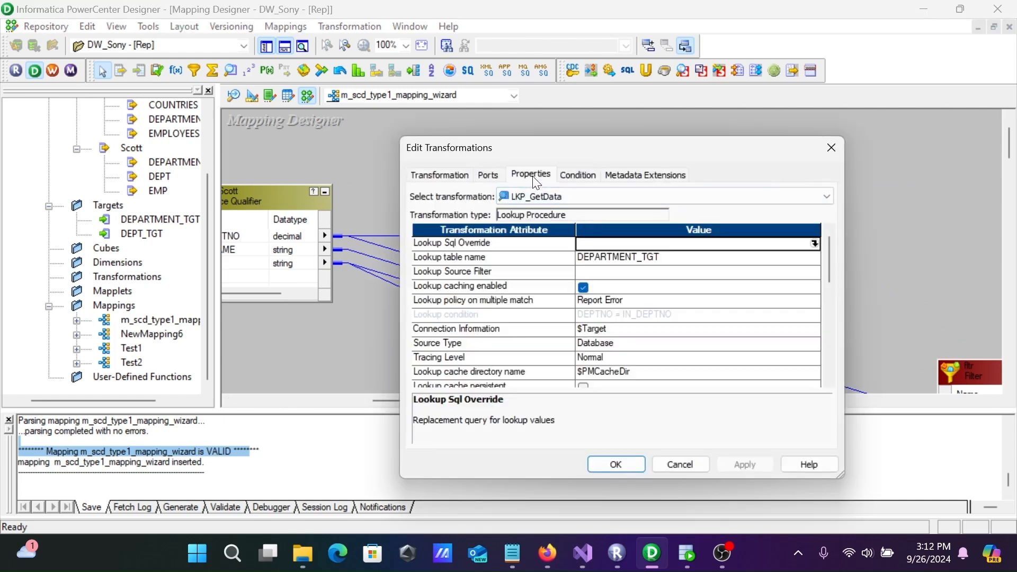
left_click(574, 177)
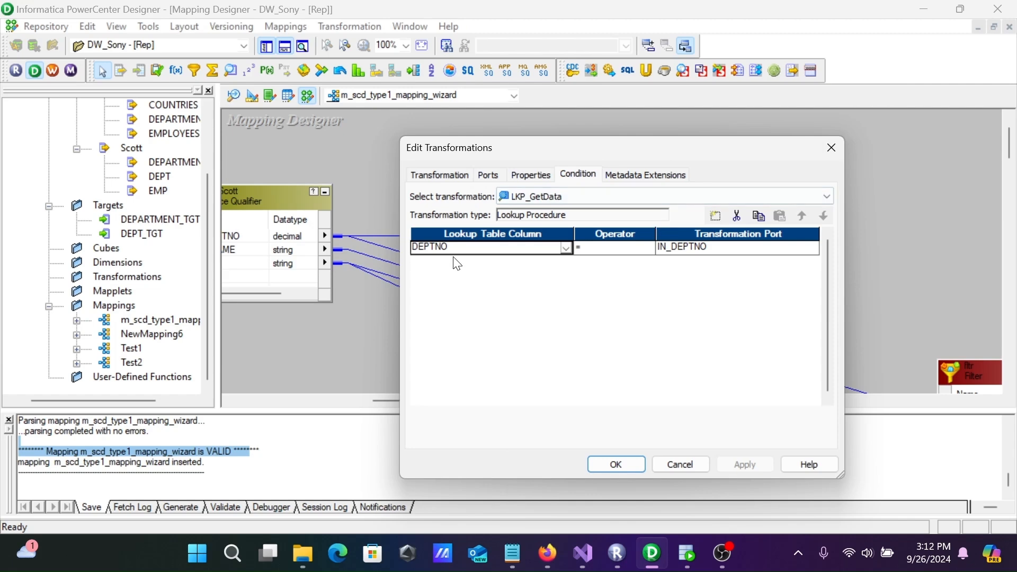
left_click(488, 177)
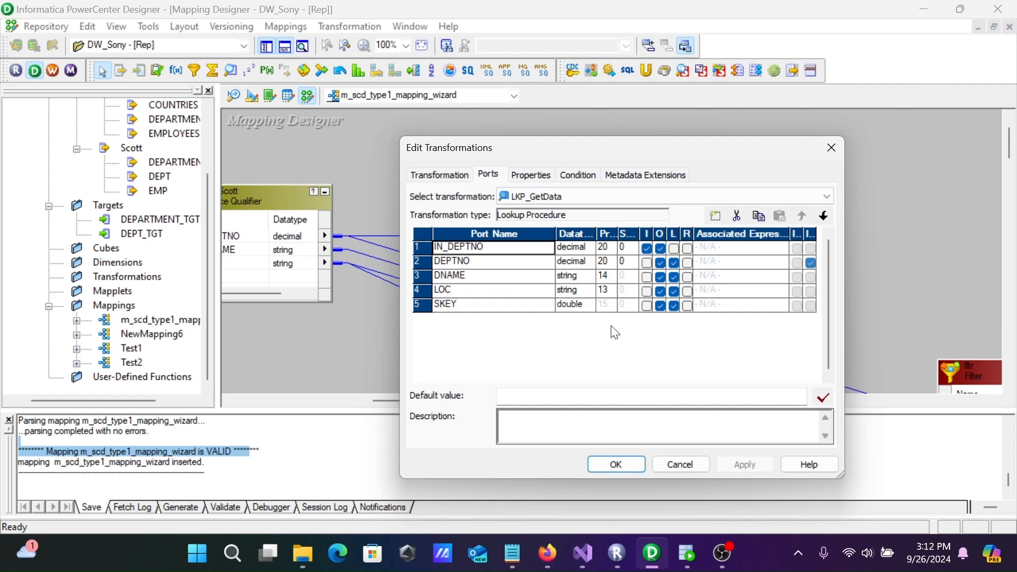
left_click(592, 464)
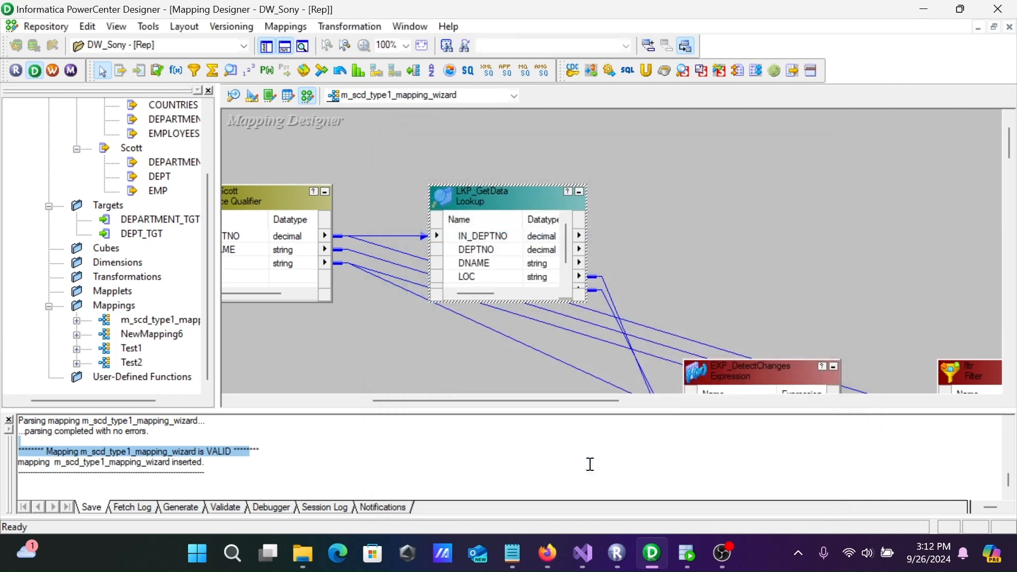
Step: Switch to Workflow Manager and open the wf_m_scd_type1_mapping_wizard workflow in the Workflow Designer workspace
left_click(52, 70)
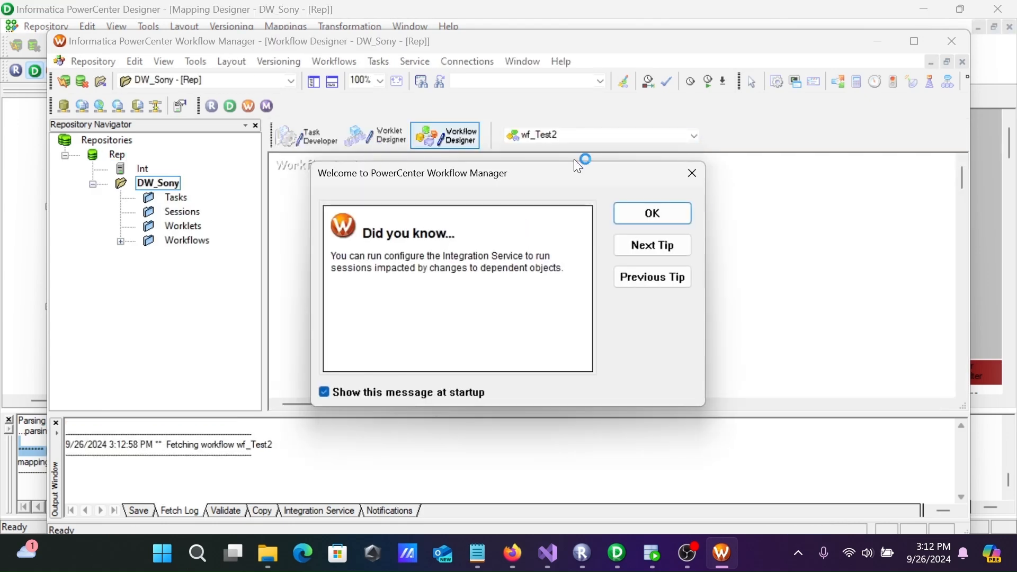
left_click(657, 209)
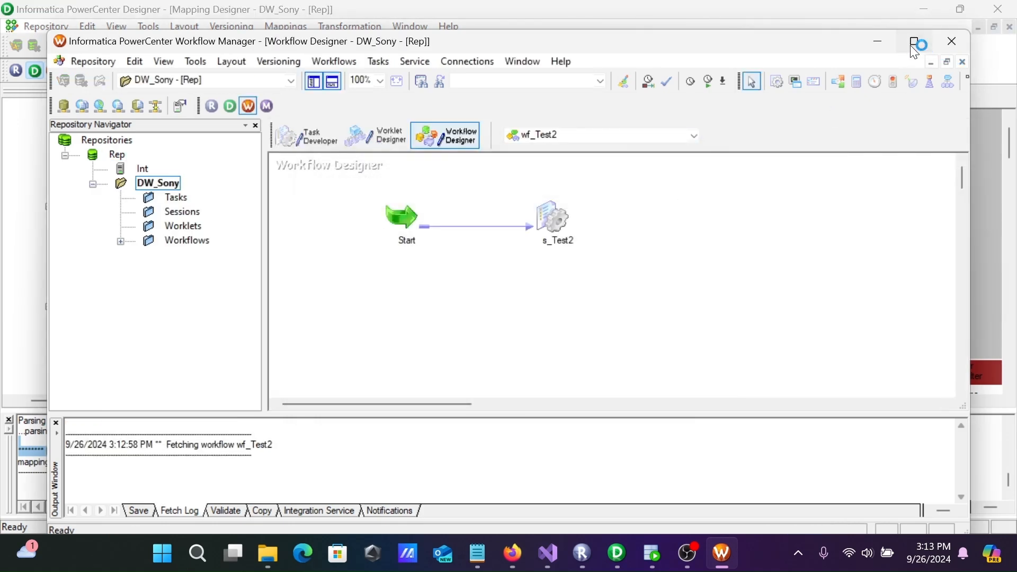
left_click(910, 45)
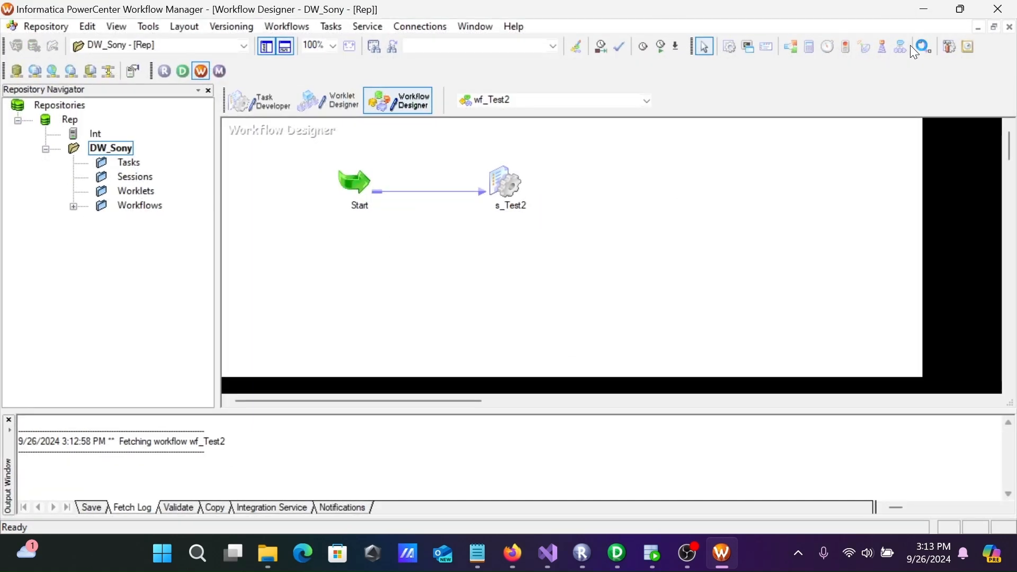
left_click(74, 207)
left_click_drag(138, 221, 336, 236)
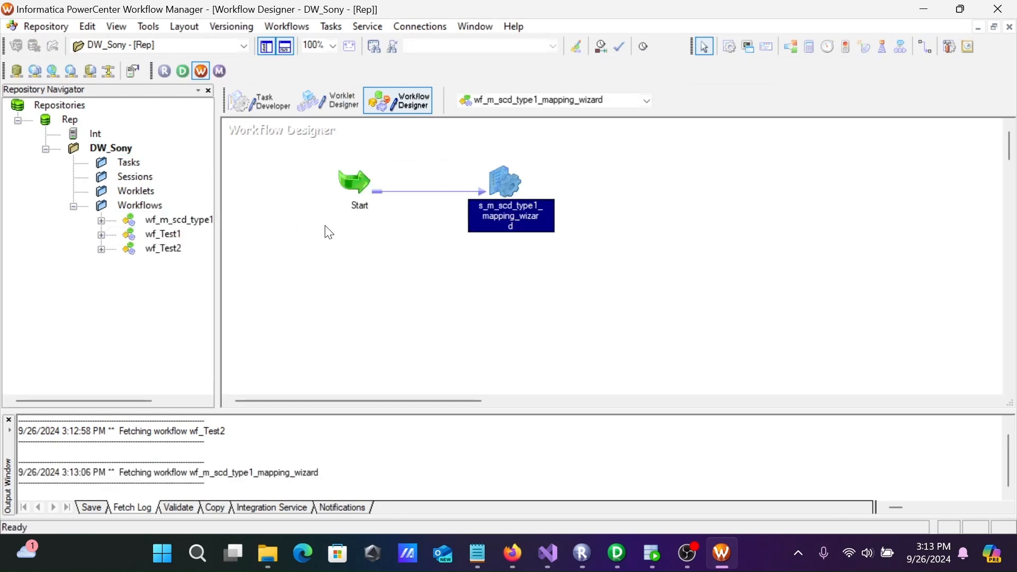
Step: In the s_m_scd_type1_mapping_wizard session's mapping settings, set the target load type to Normal for DEPARTMENT_TGT1 and DEPARTMENT_TGT2
double_click(505, 182)
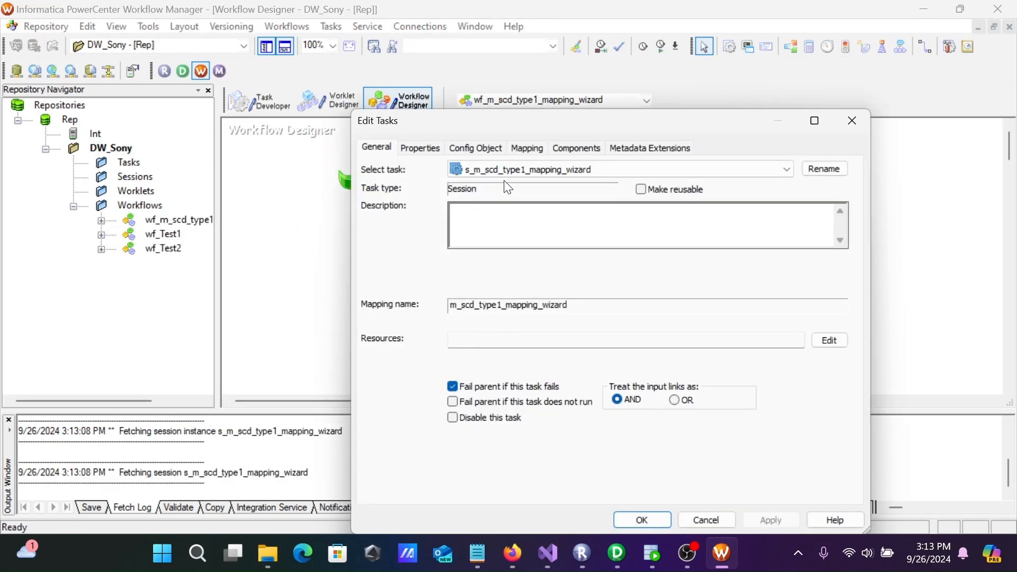
left_click(529, 148)
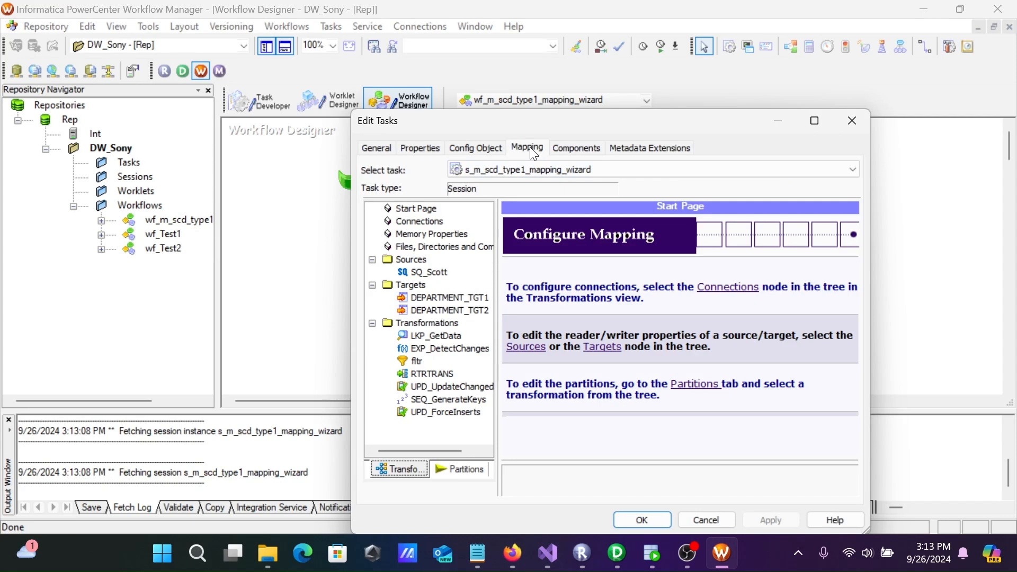
left_click(427, 272)
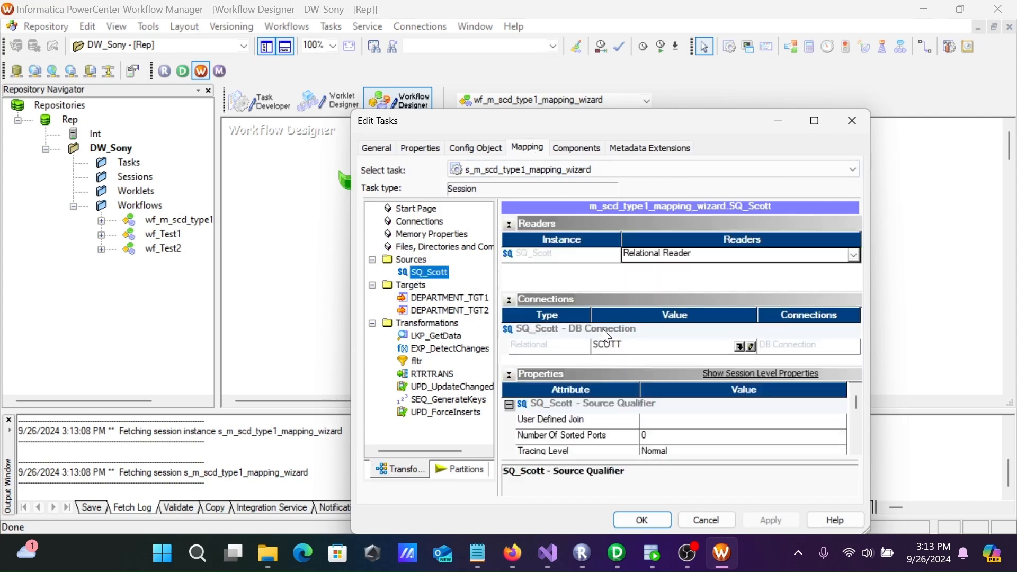
left_click(433, 300)
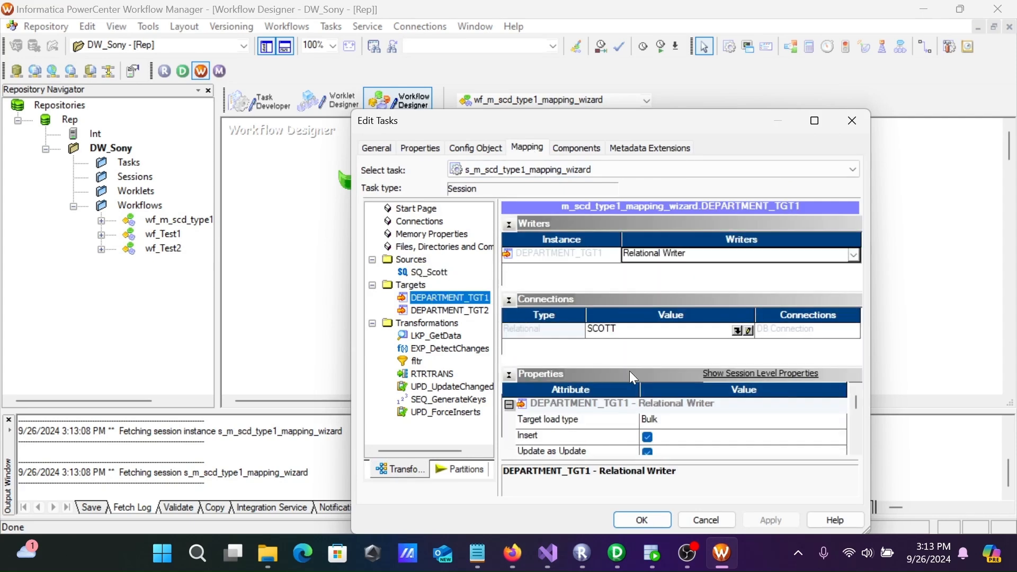
left_click(672, 422)
left_click(672, 421)
left_click(682, 437)
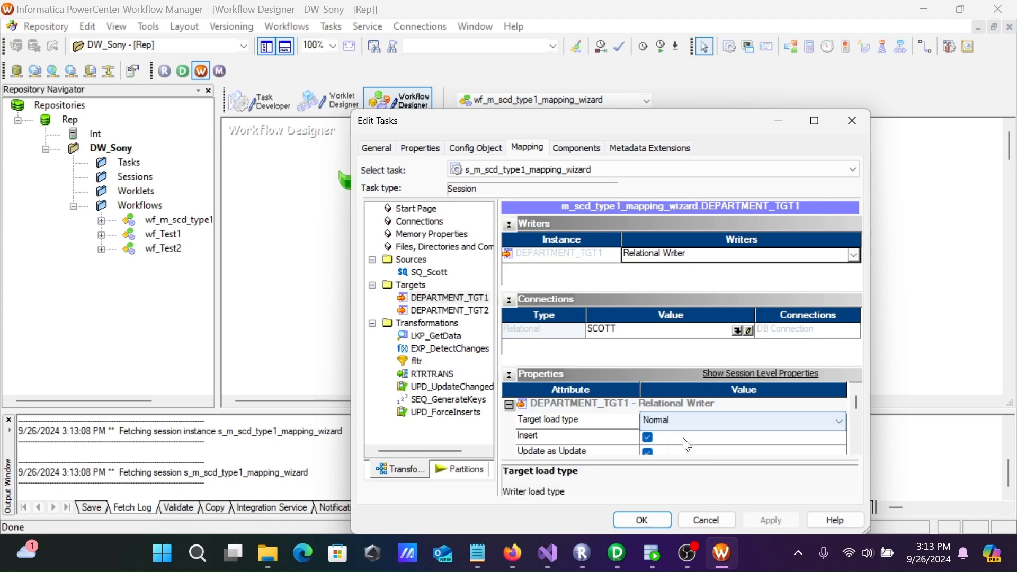
left_click(456, 311)
left_click(668, 421)
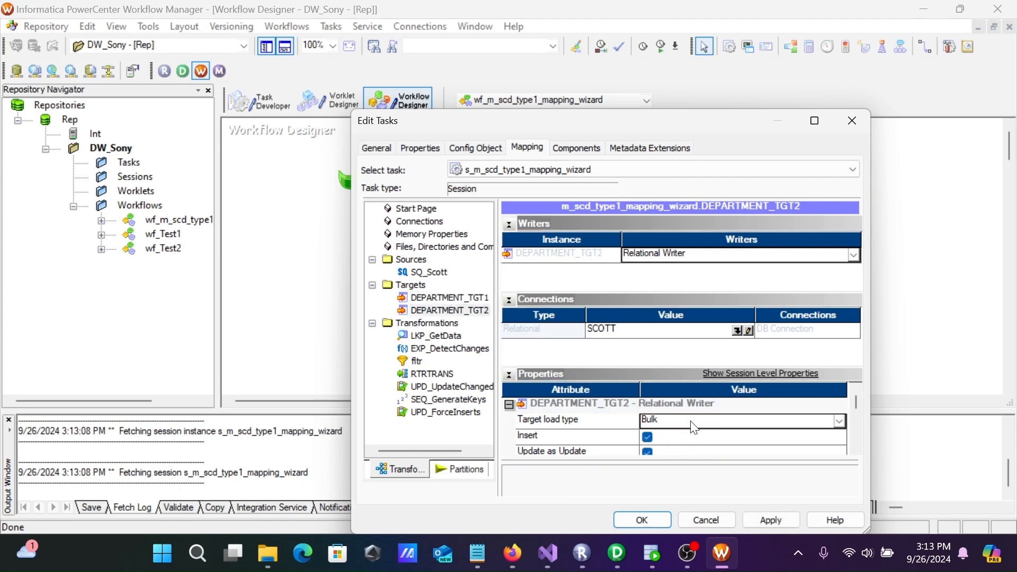
left_click(668, 420)
left_click(666, 433)
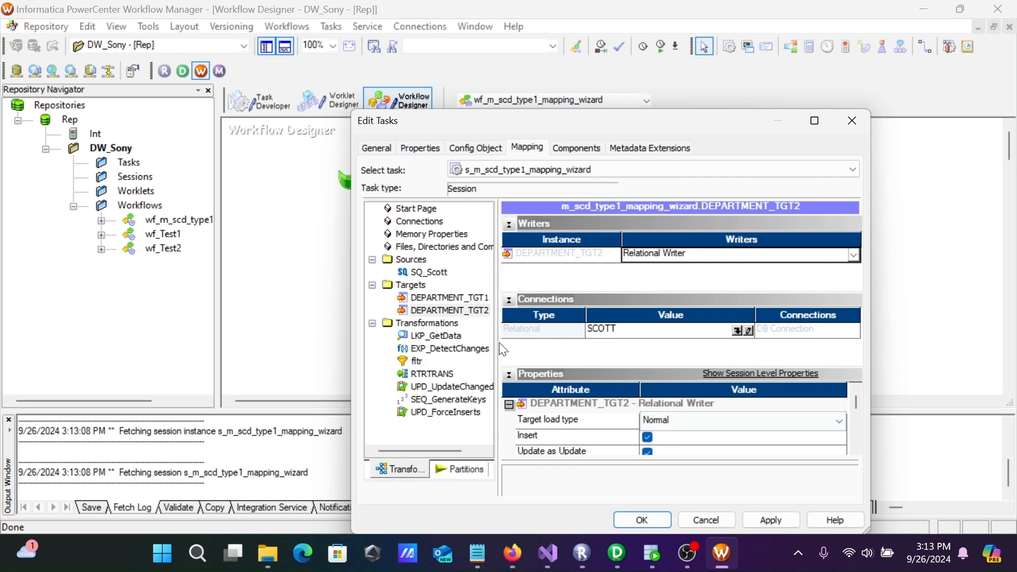
Step: Set the session's LKP_GetData lookup connection to the SCOTT Oracle object and save the workflow to the repository
left_click(444, 336)
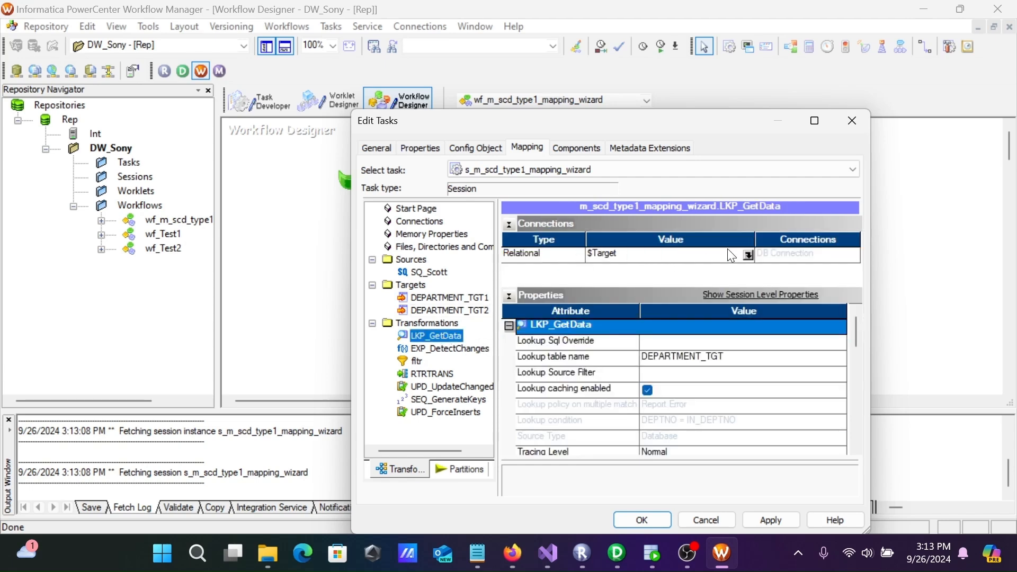
left_click(747, 256)
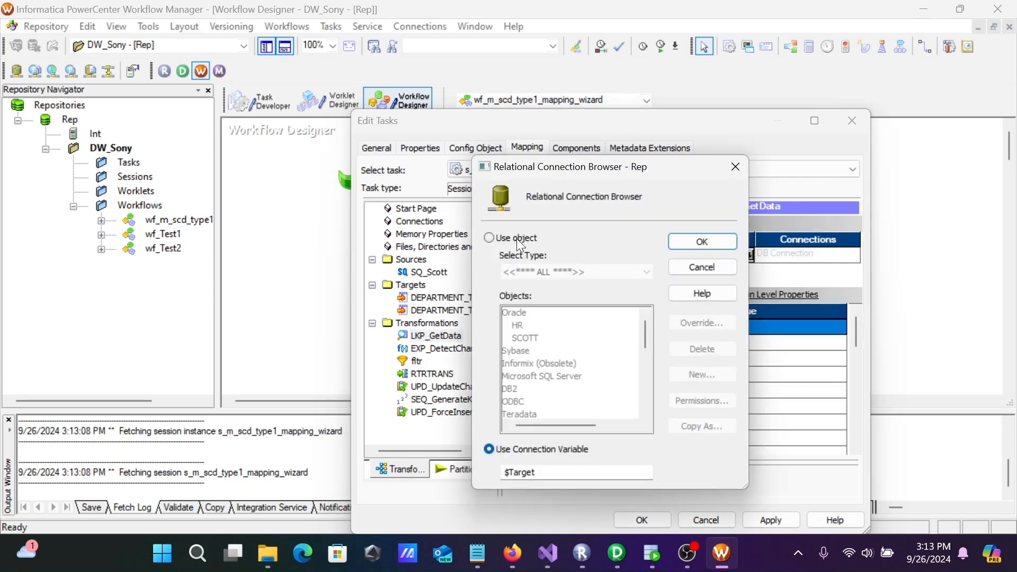
left_click(513, 237)
left_click(519, 339)
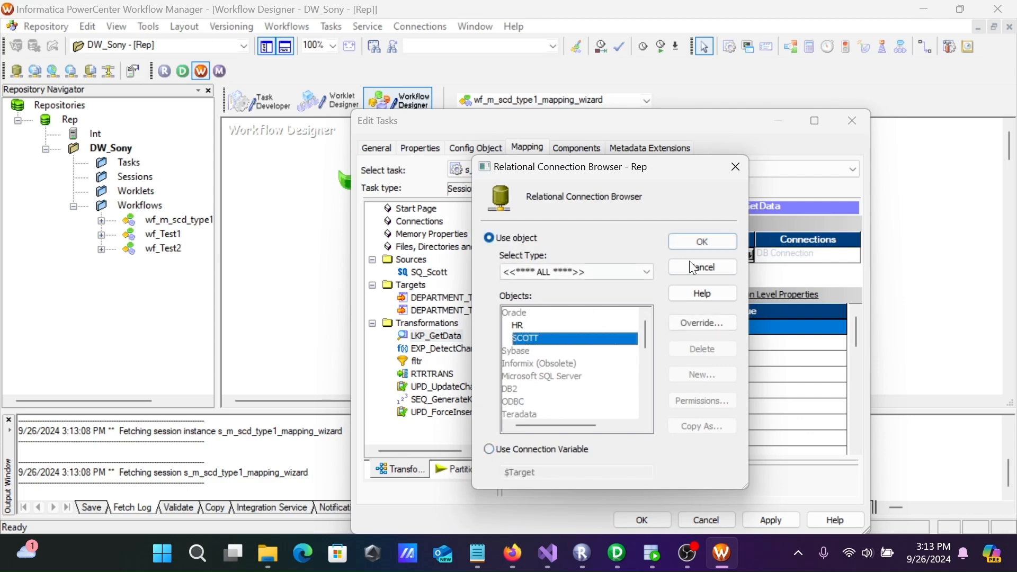
left_click(697, 244)
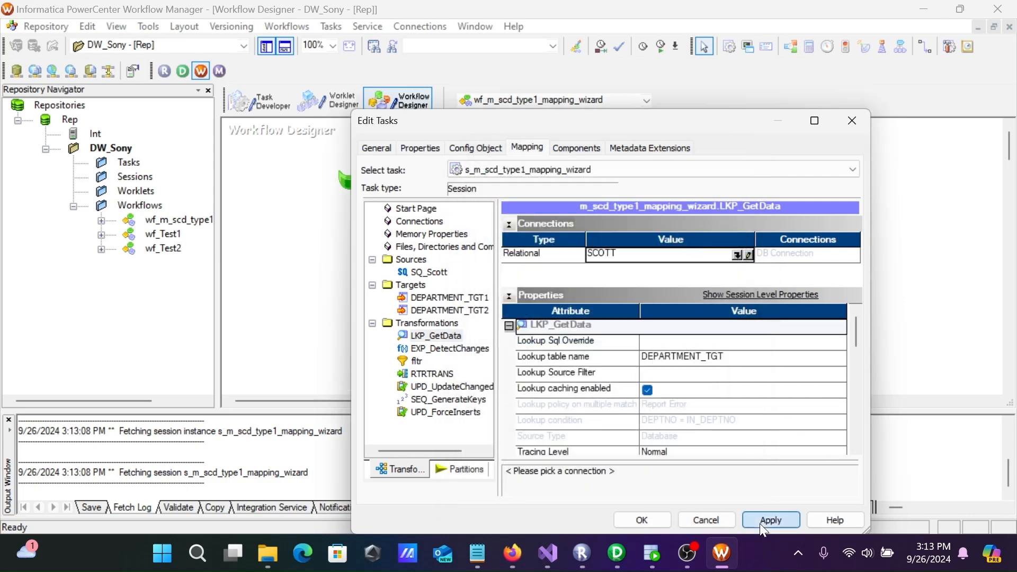
left_click(641, 513)
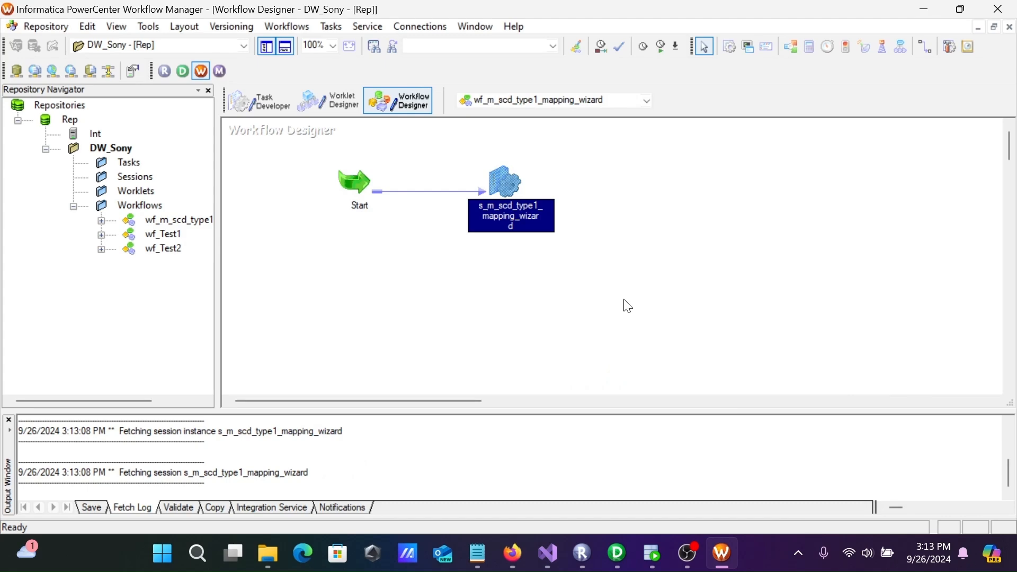
key("ctrl+s")
Step: Switch to PowerCenter Designer and arrange all objects of the m_scd_type1_mapping_wizard mapping as icons
left_click(628, 554)
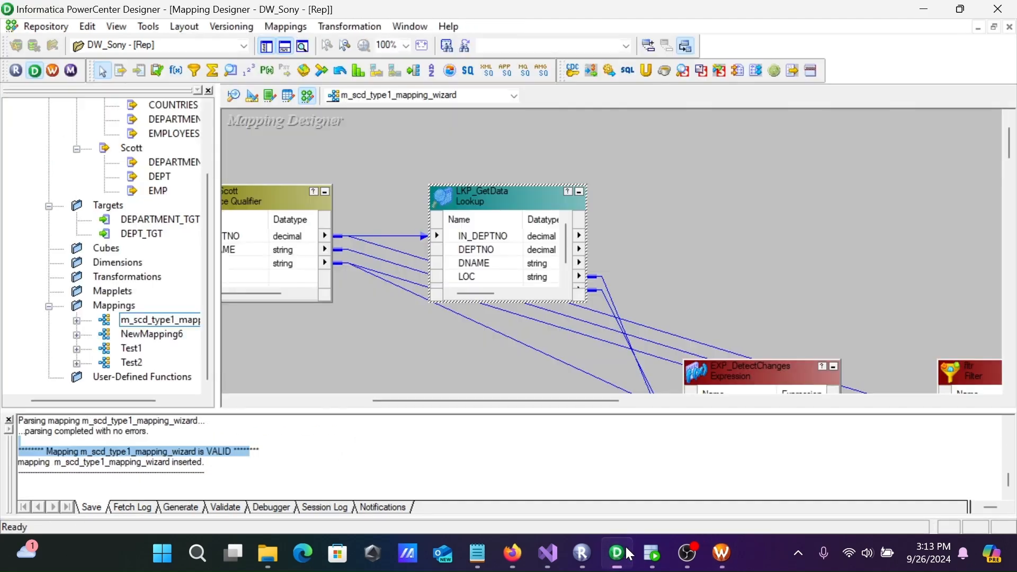
right_click(699, 123)
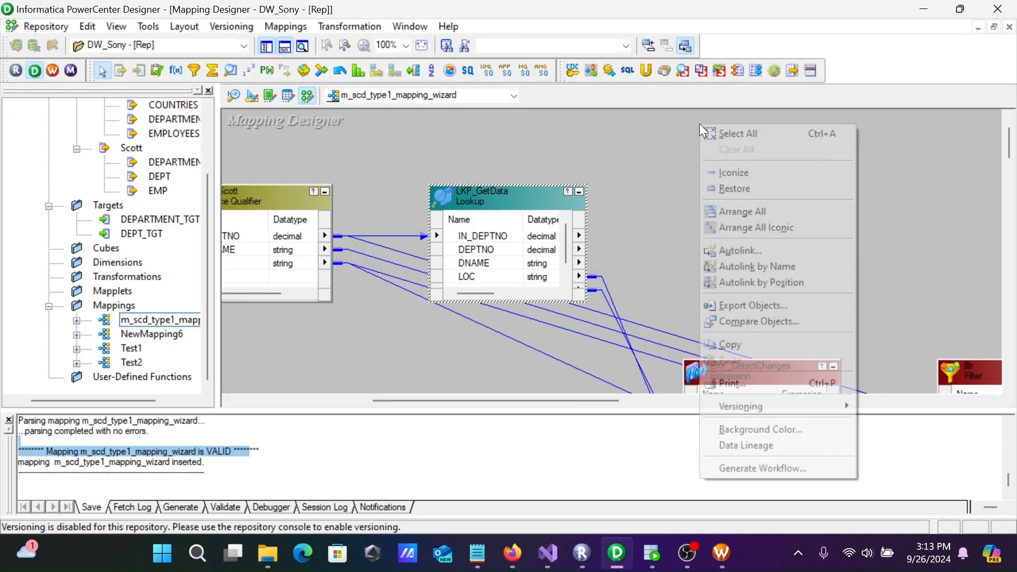
left_click(750, 210)
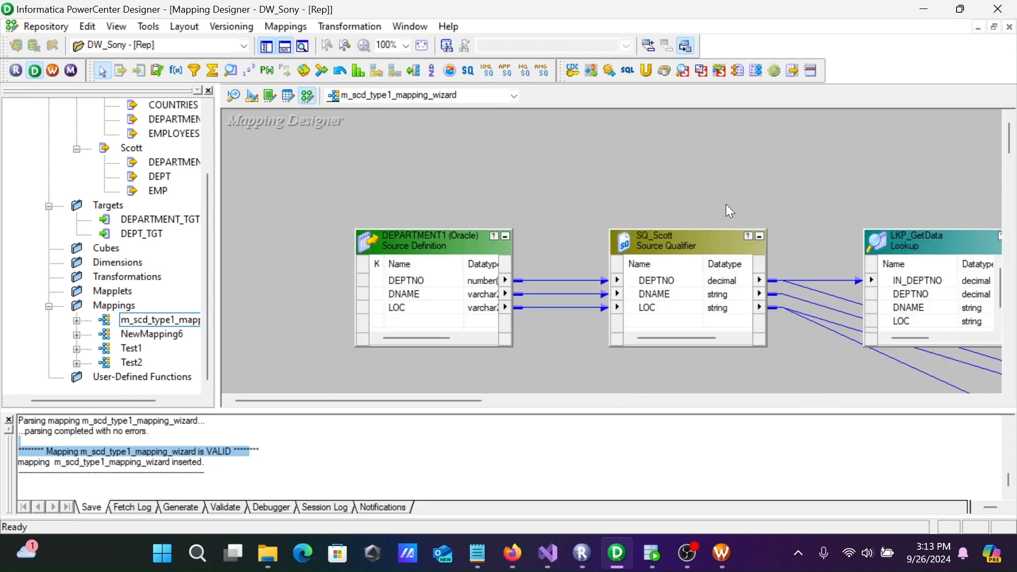
right_click(636, 175)
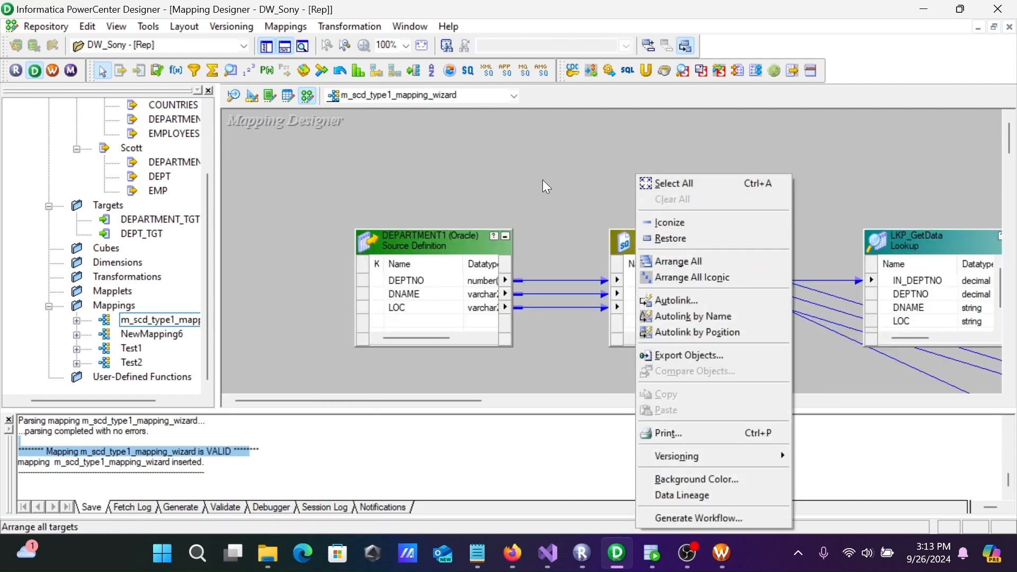
left_click(676, 277)
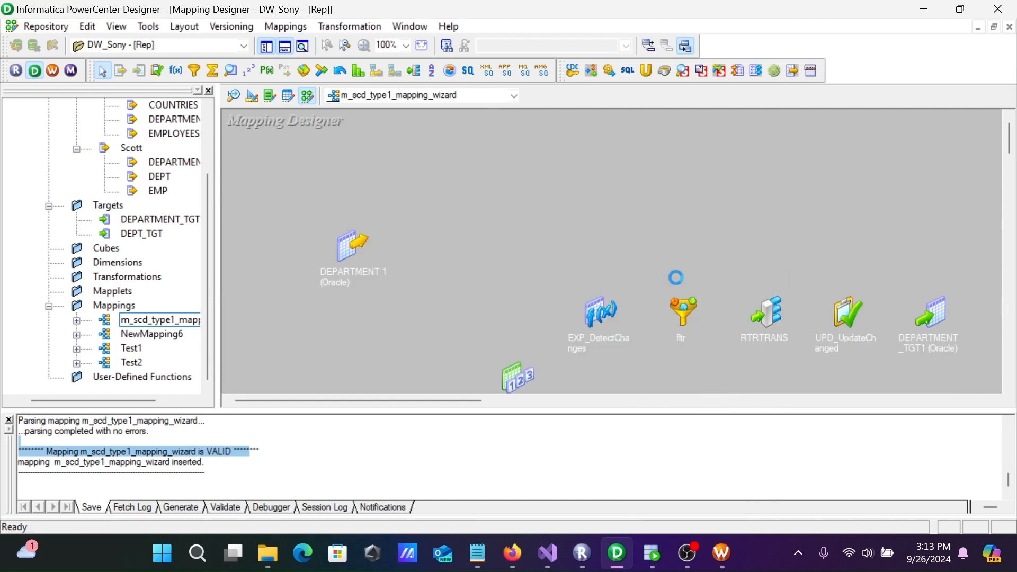
left_click_drag(1009, 142, 1009, 152)
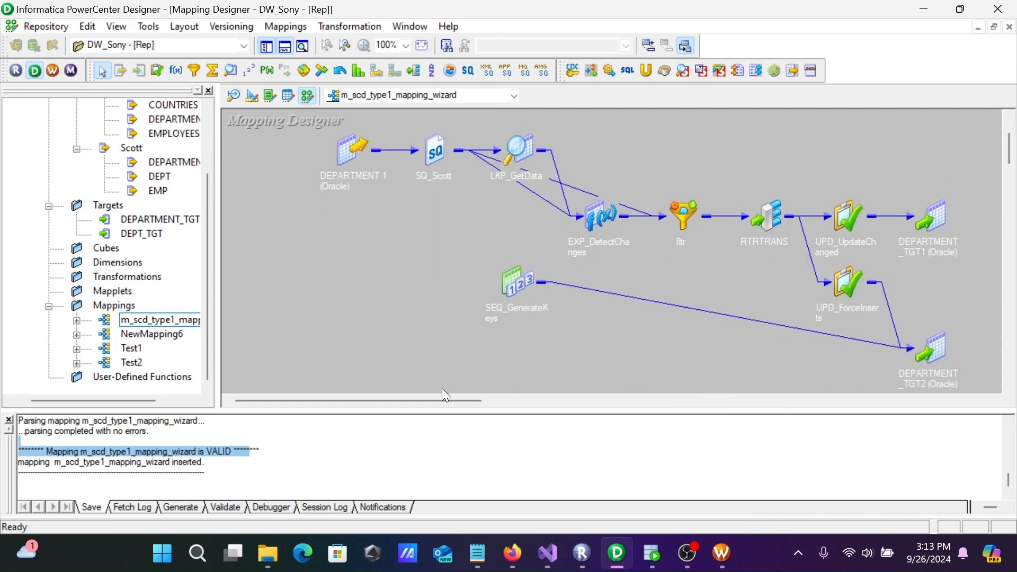
left_click_drag(453, 399, 462, 399)
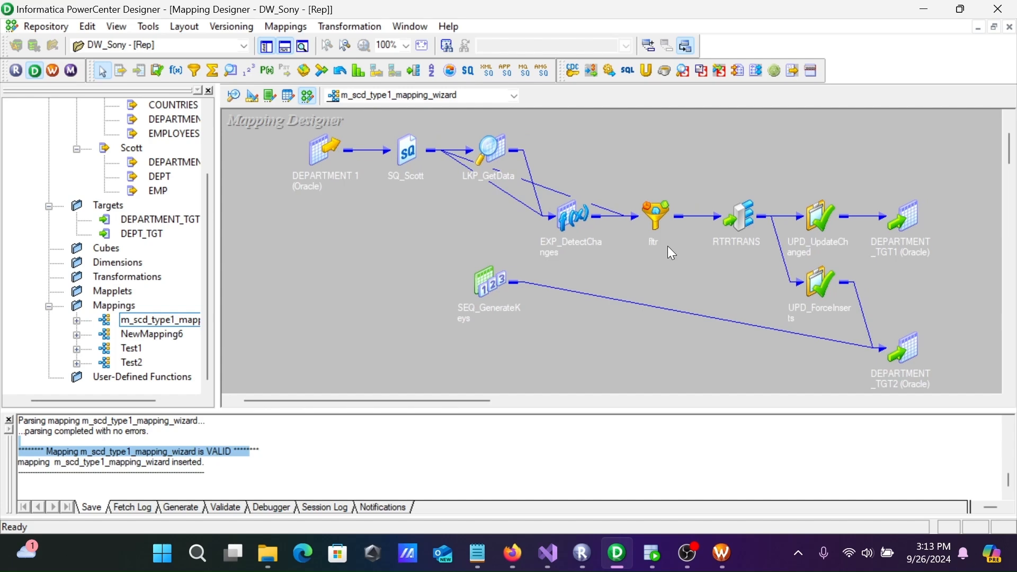
Step: Switch to Workflow Manager and start the s_m_scd_type1_mapping_wizard session task
left_click(721, 554)
right_click(506, 188)
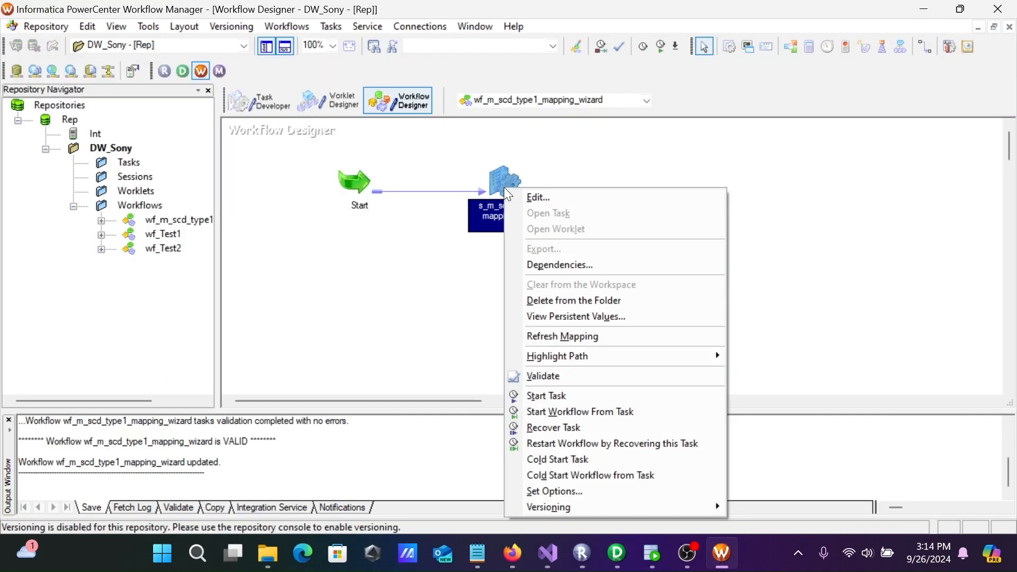
left_click(560, 398)
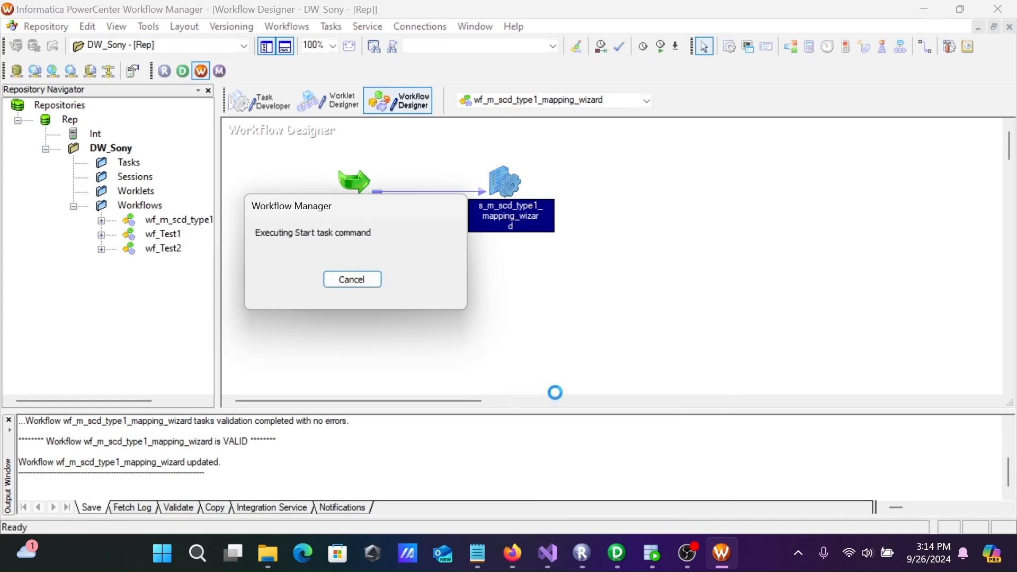
Step: Switch to Workflow Monitor and examine the session's run status and source/target statistics, widening the name columns
left_click(662, 559)
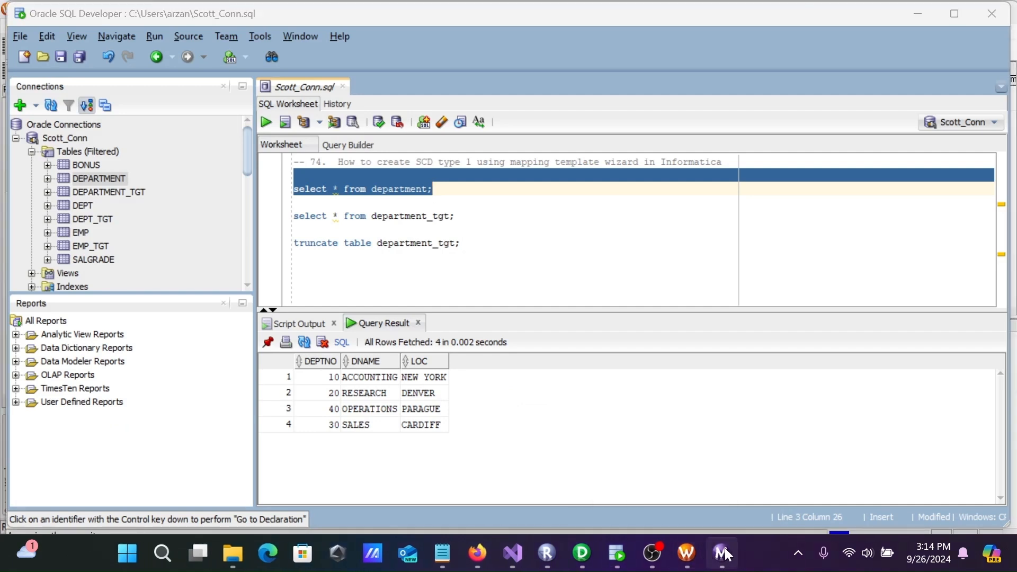
left_click(724, 549)
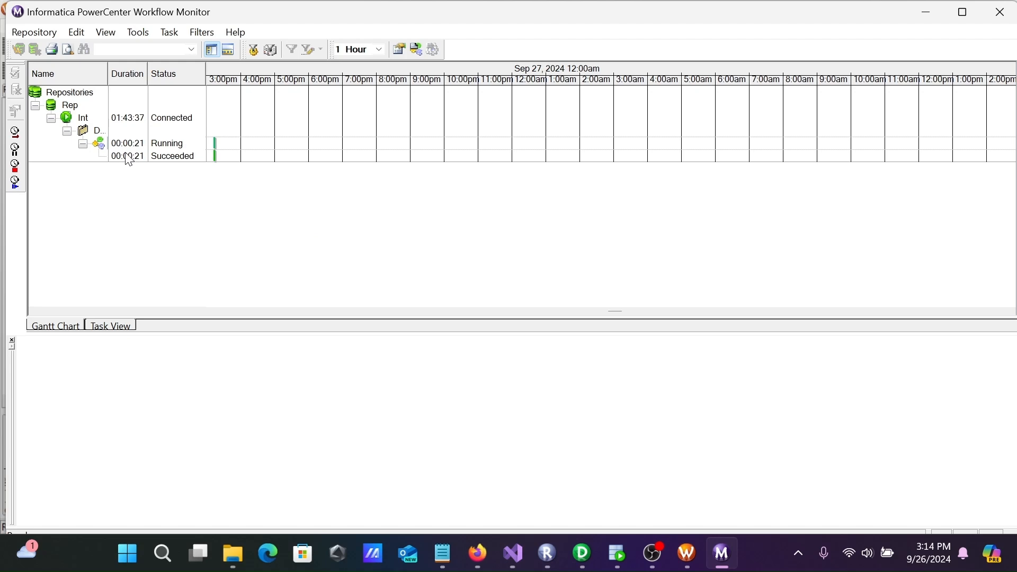
left_click(109, 161)
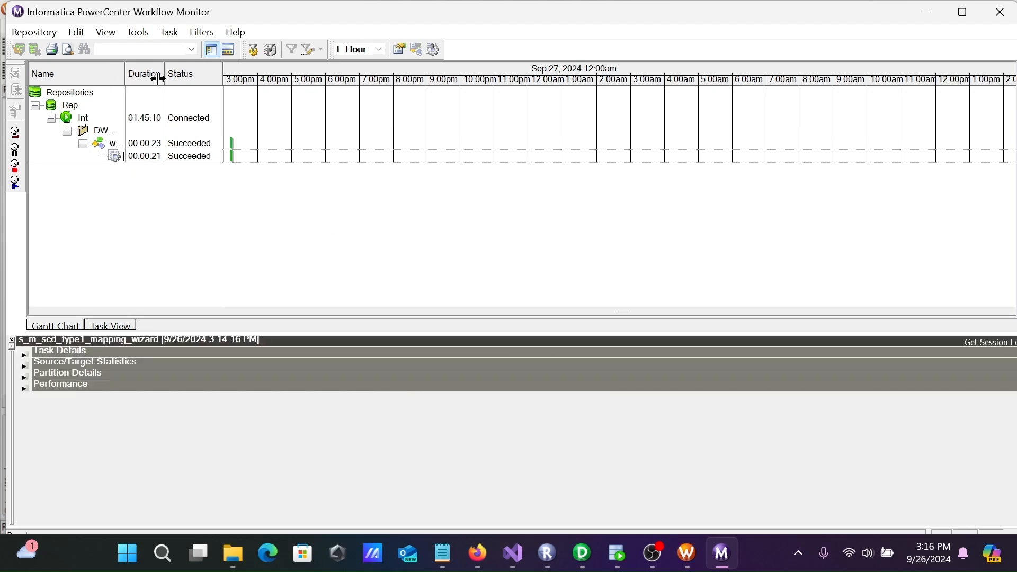
left_click_drag(148, 74, 158, 74)
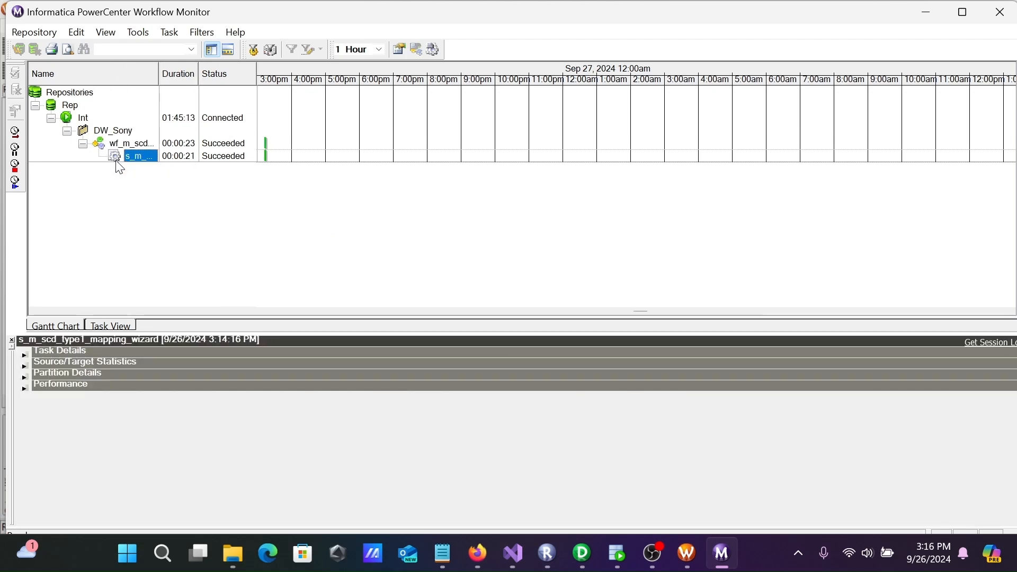
left_click(24, 365)
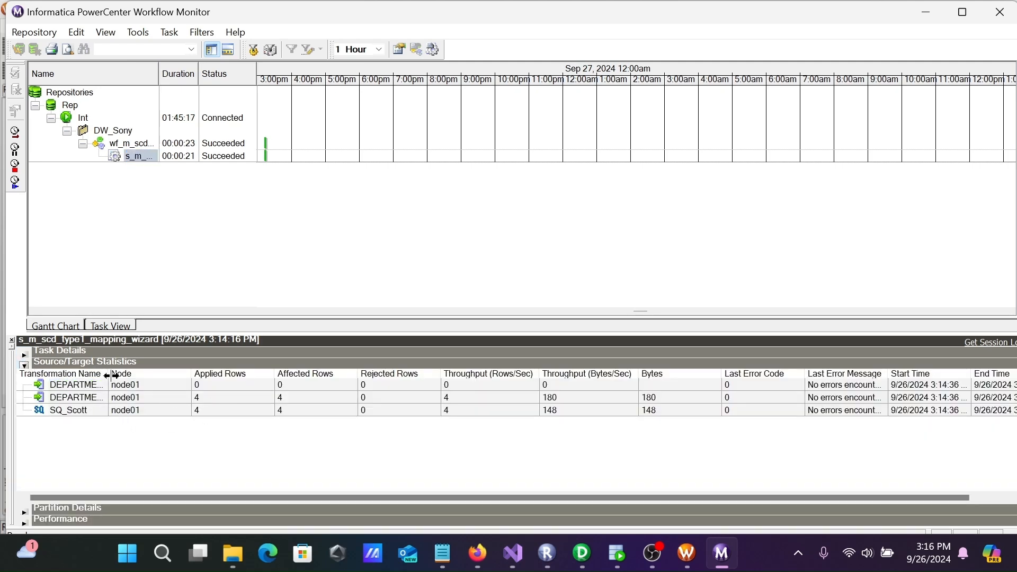
left_click_drag(109, 374, 177, 373)
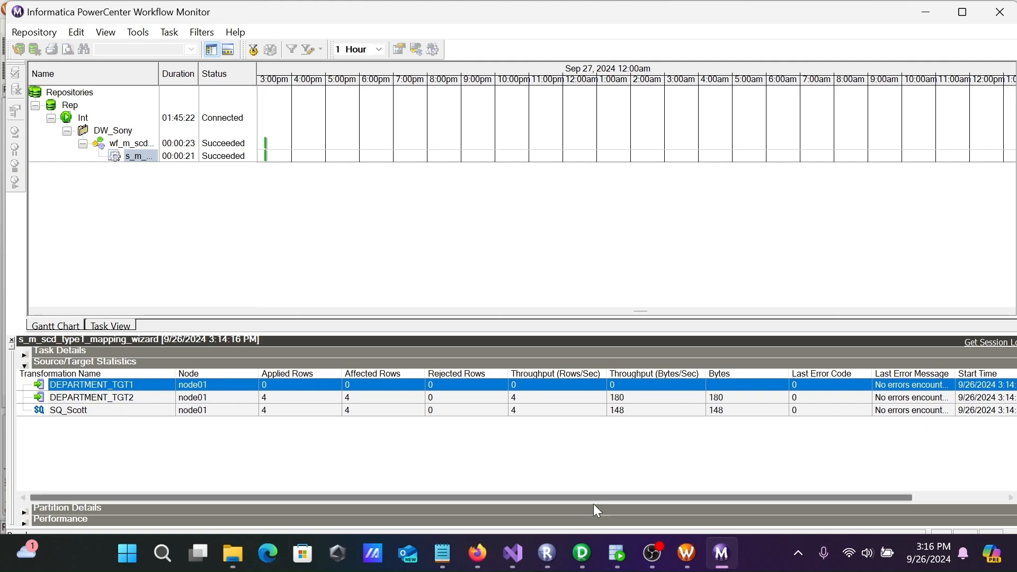
Step: Run "select * from department_tgt;" in SQL Developer to check the loaded rows, and return to Workflow Monitor
left_click(616, 552)
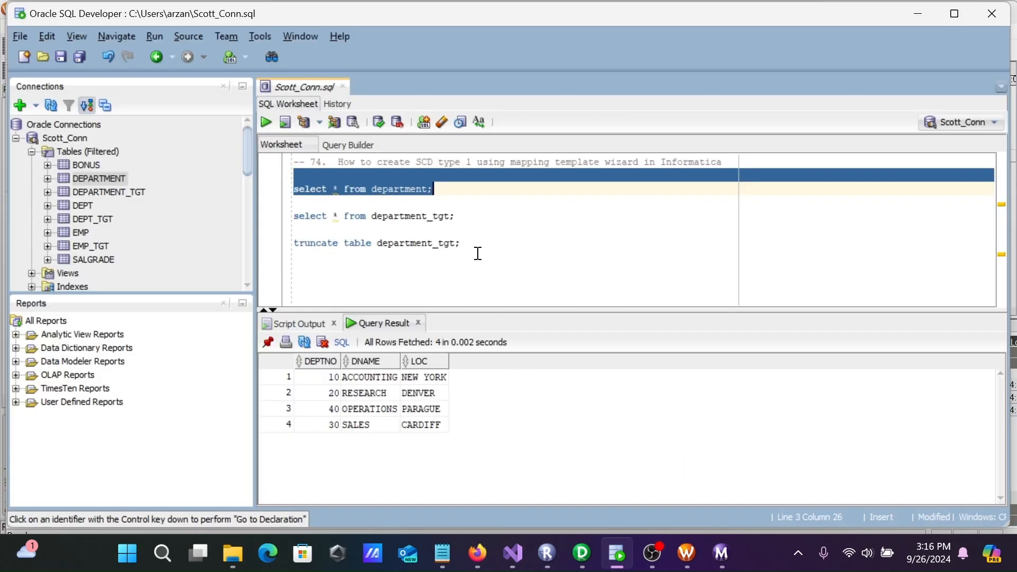
left_click_drag(469, 220, 287, 201)
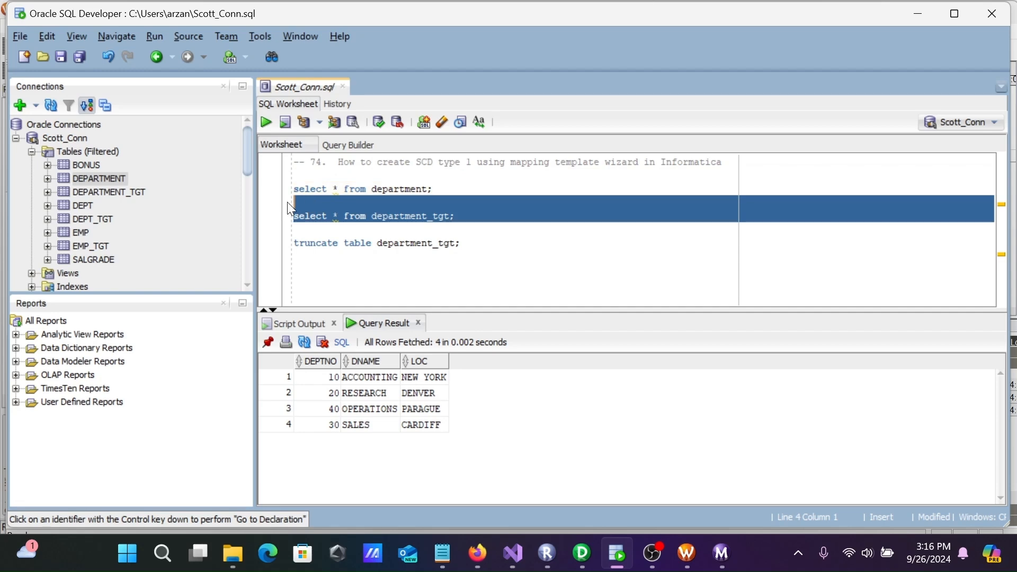
left_click(263, 124)
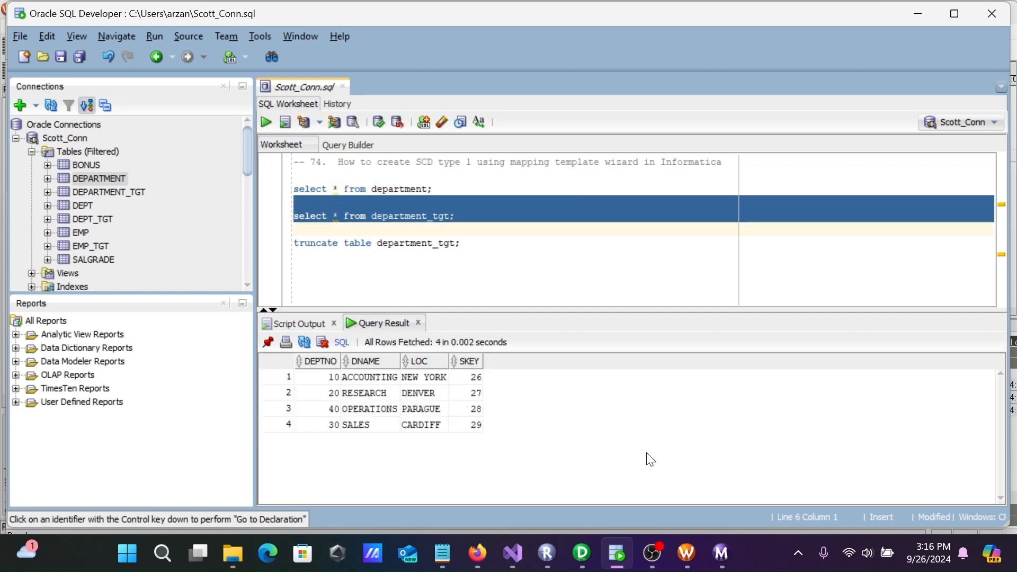
left_click(721, 553)
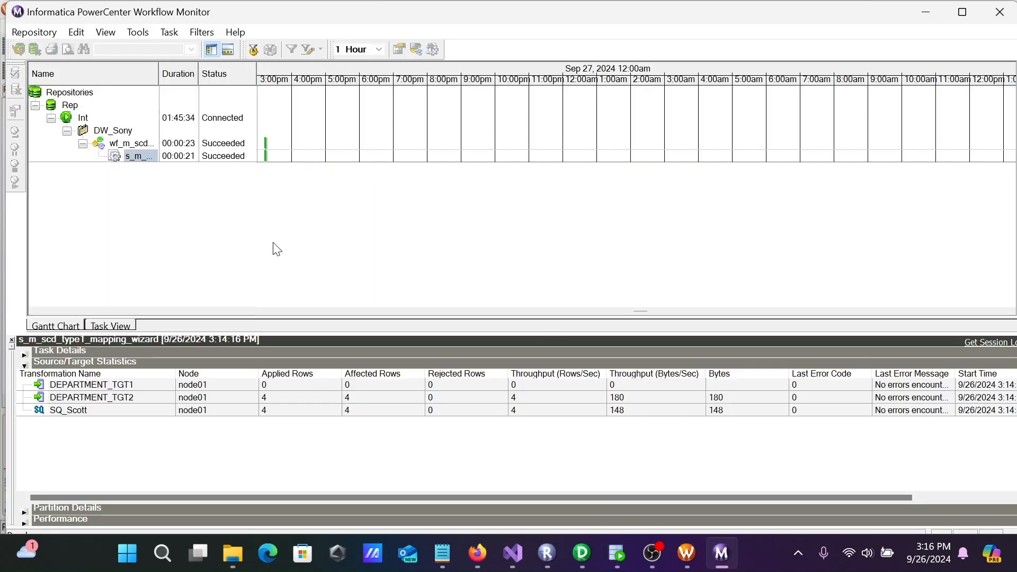
Step: Open the s_m_scd_type1_mapping_wizard session log, examine its read, commit and load summary entries for DEPARTMENT_TGT, and close the log
right_click(127, 156)
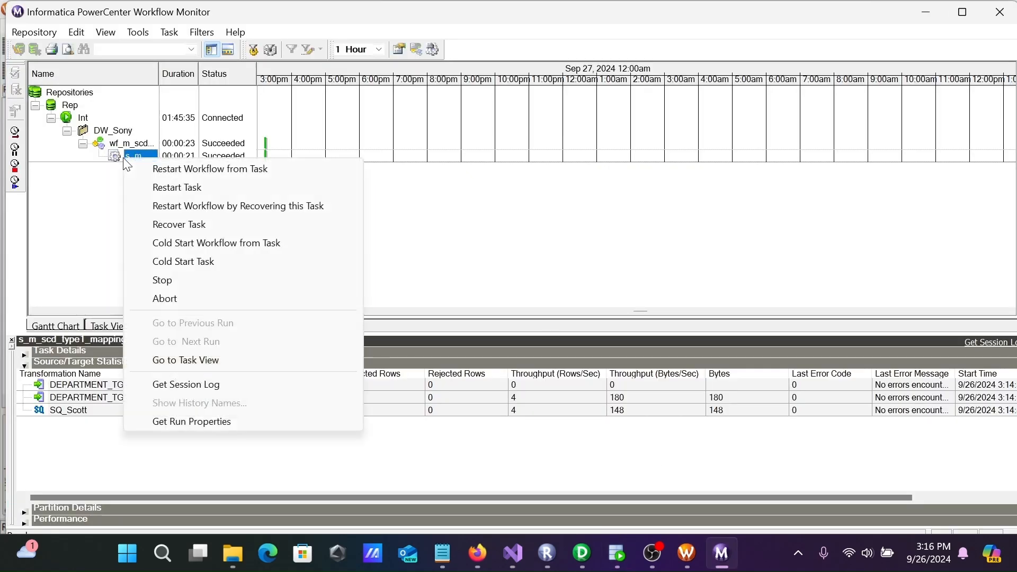
left_click(203, 391)
left_click(323, 238)
scroll(321, 236, "down", 15)
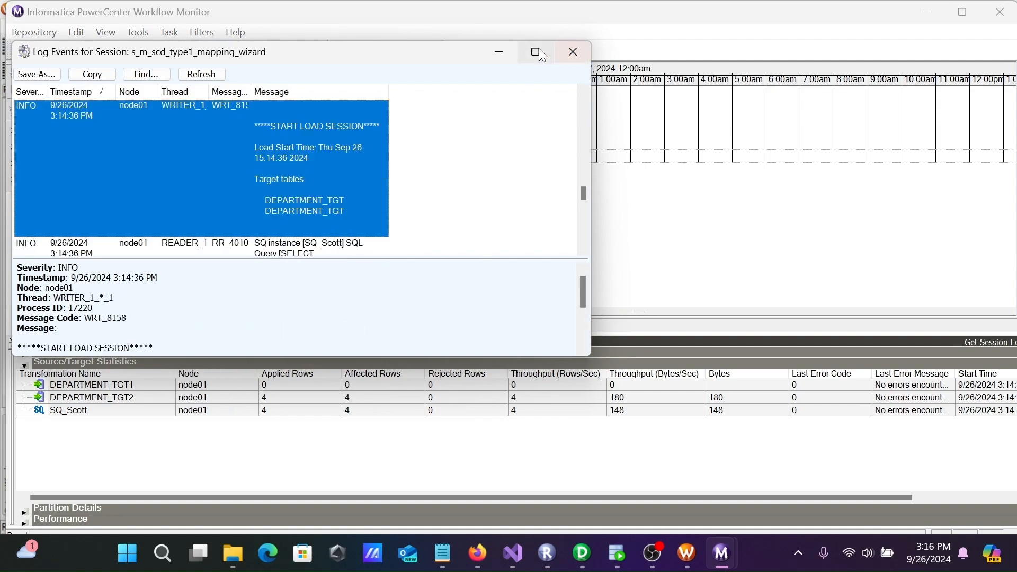
left_click(536, 51)
key("Down")
key("Down")
key("Down")
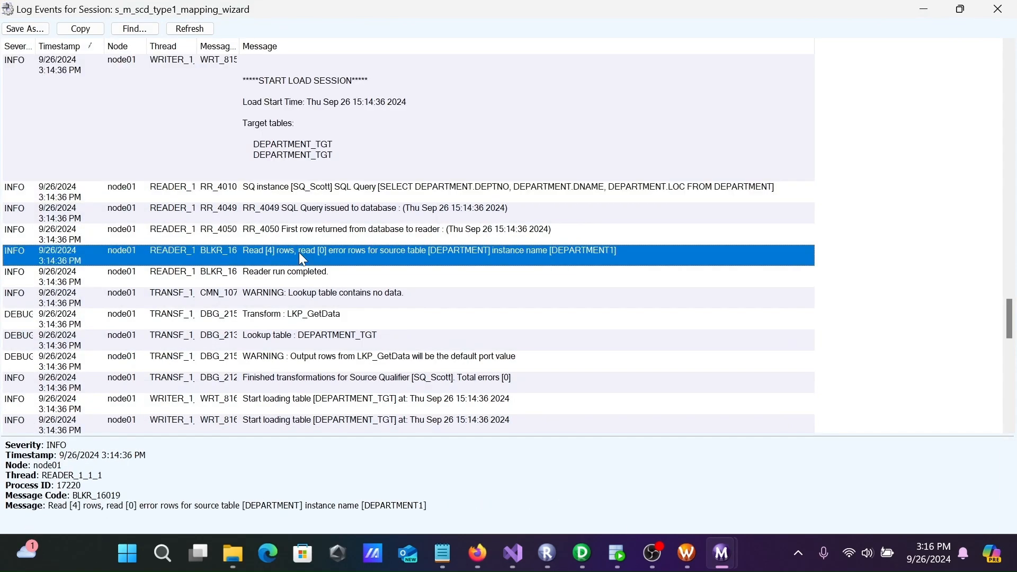
key("Down")
key("Down")
key("Down")
key("Down")
key("Down")
key("Down")
key("Down")
key("Down")
key("Down")
key("Down")
key("Down")
key("Down")
key("Down")
key("Down")
key("Down")
key("Down")
key("Down")
key("Down")
key("Down")
key("Up")
key("Up")
key("Up")
key("Up")
key("Up")
key("Up")
key("Up")
key("Up")
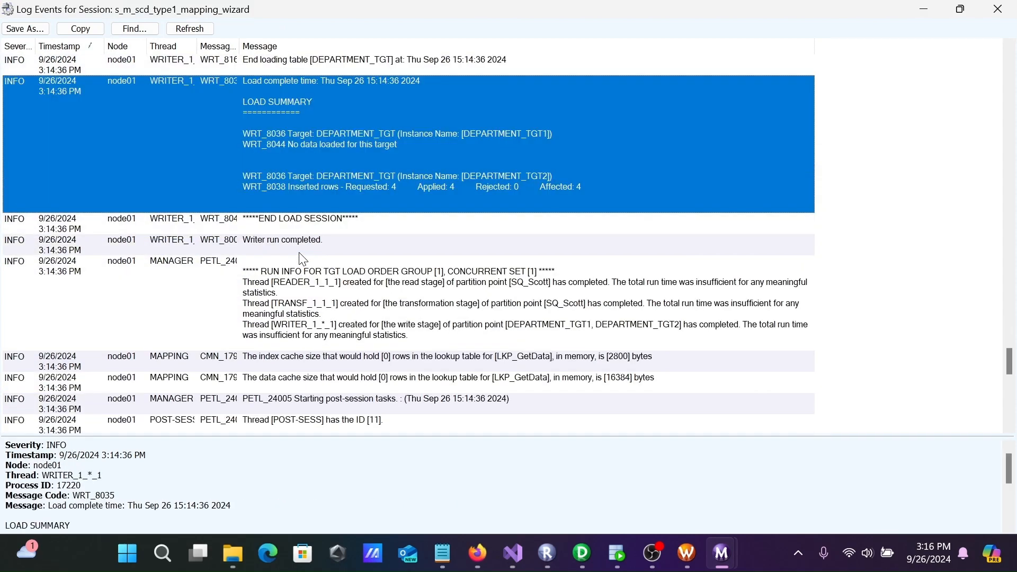
key("Up")
left_click(327, 147)
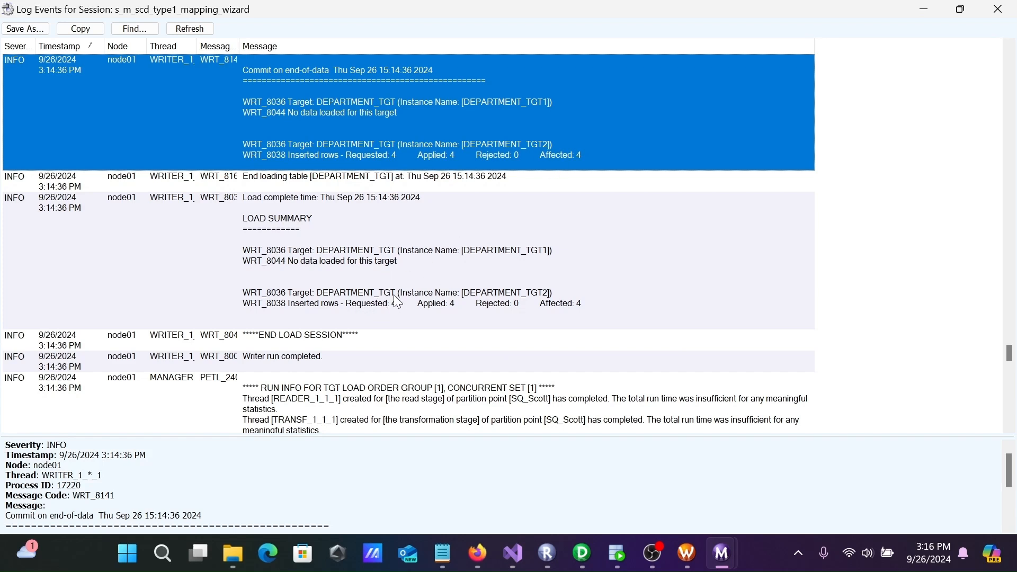
left_click(990, 9)
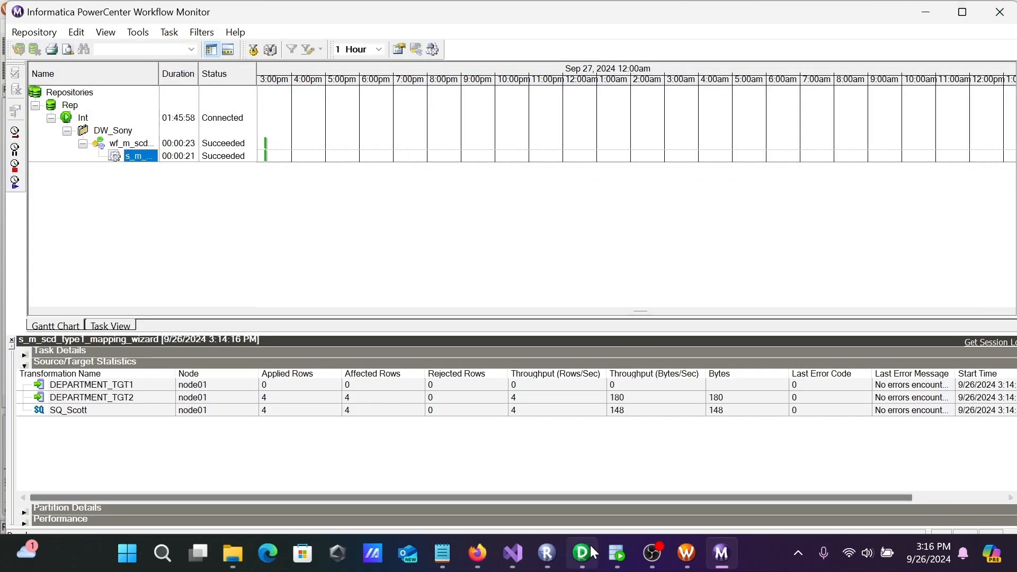
Step: Switch to SQL Developer and open the data rows of the DEPARTMENT table
left_click(617, 554)
double_click(91, 178)
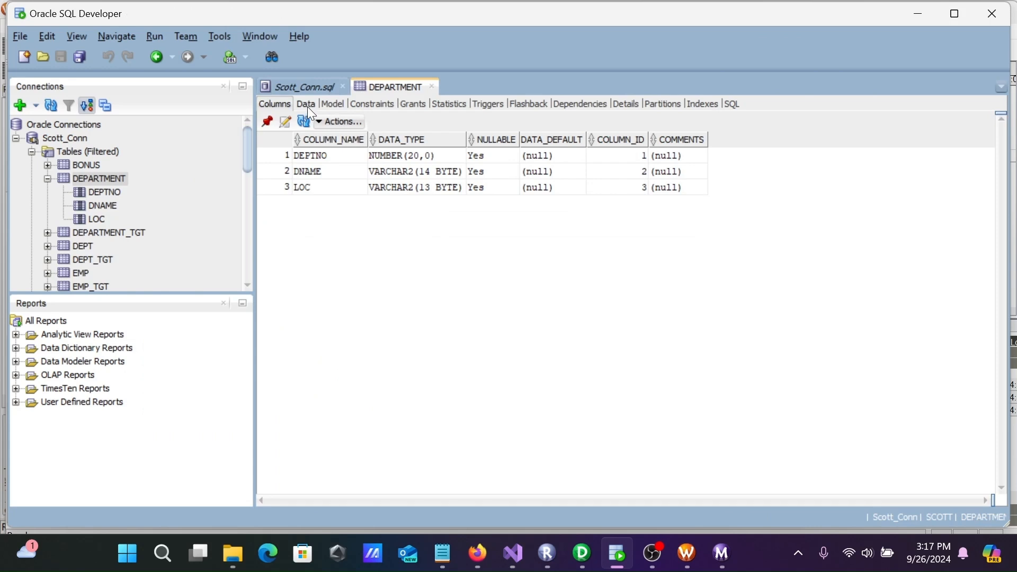
left_click(306, 105)
Step: Change the LOC value of department 40 (OPERATIONS) to MACAU and commit the change
double_click(437, 190)
left_click(438, 191)
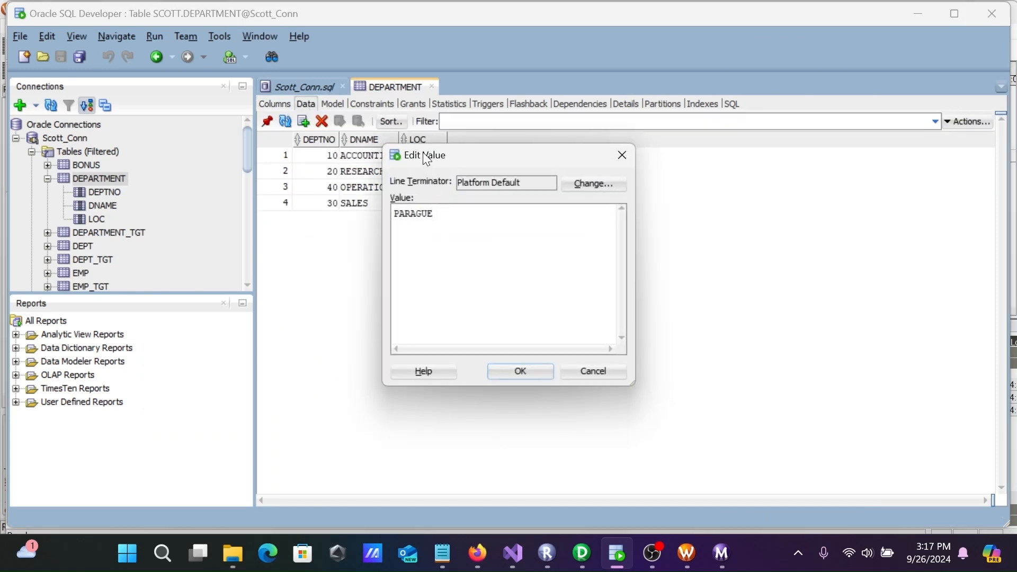
left_click_drag(426, 159, 548, 163)
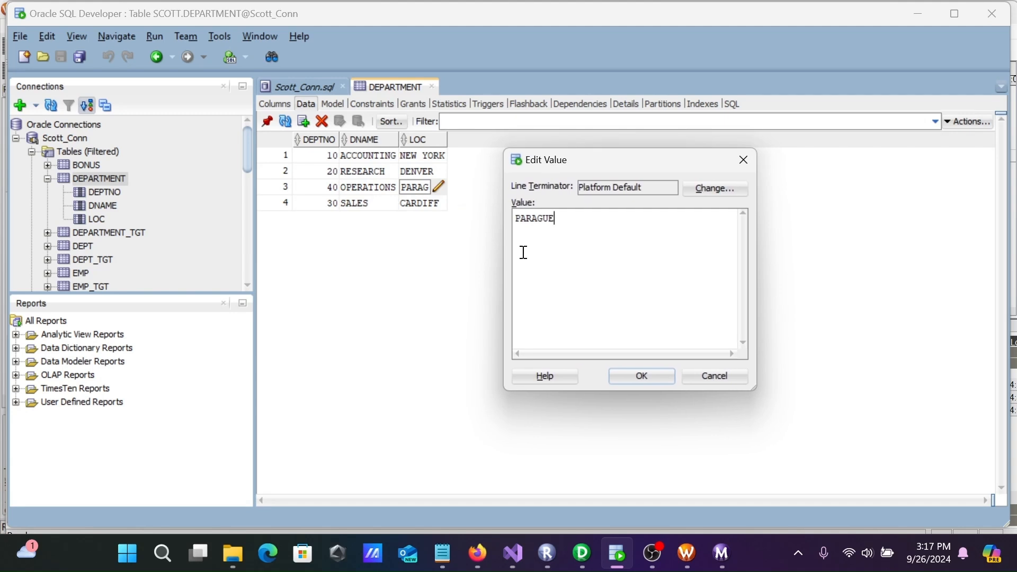
key("BackSpace")
key("BackSpace")
key("BackSpace")
key("BackSpace")
key("BackSpace")
left_click(643, 376)
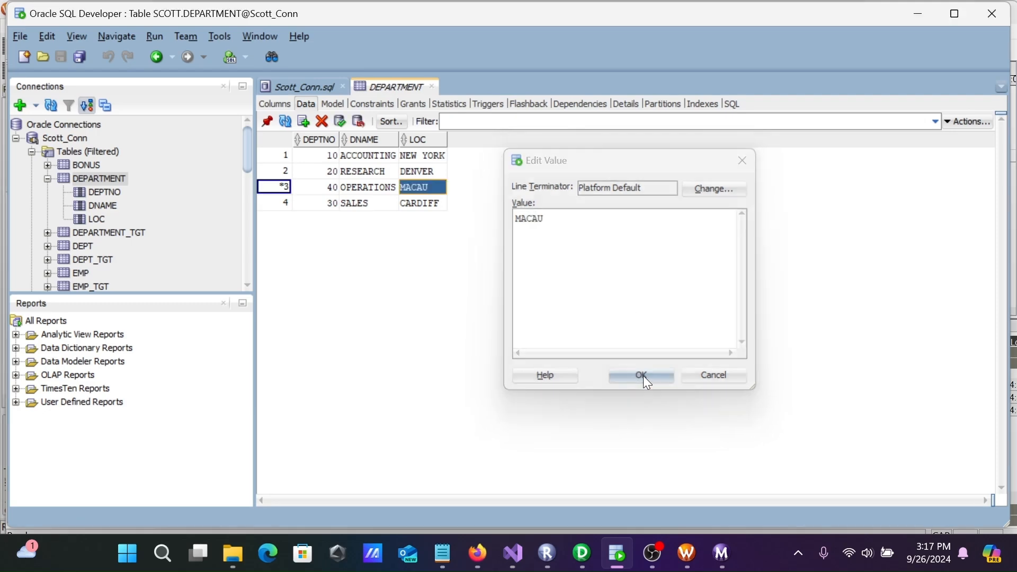
left_click(341, 120)
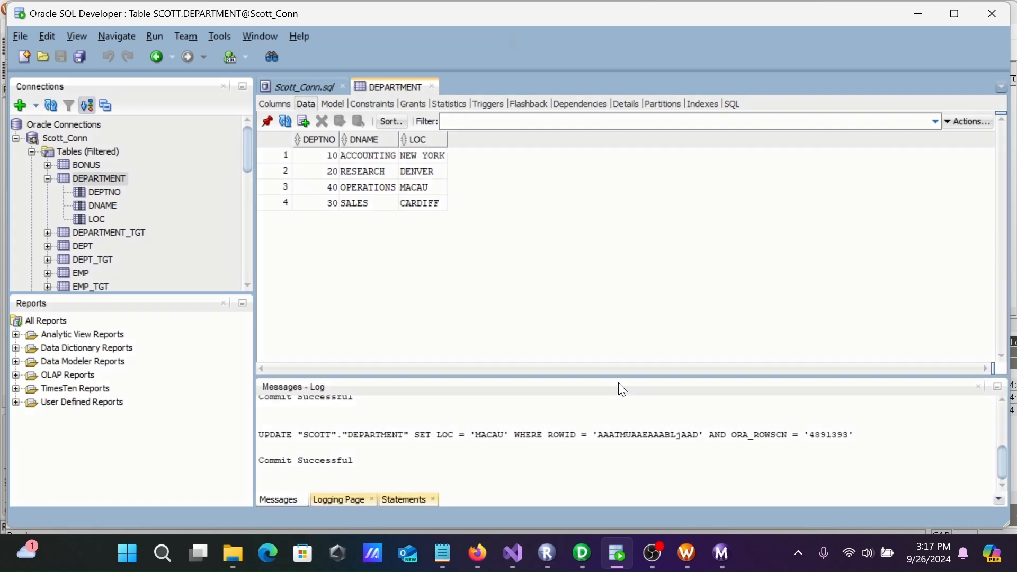
Step: Switch to Workflow Manager, start the s_m_scd_type1_mapping_wizard session task again, and check its run in Workflow Monitor
left_click(687, 553)
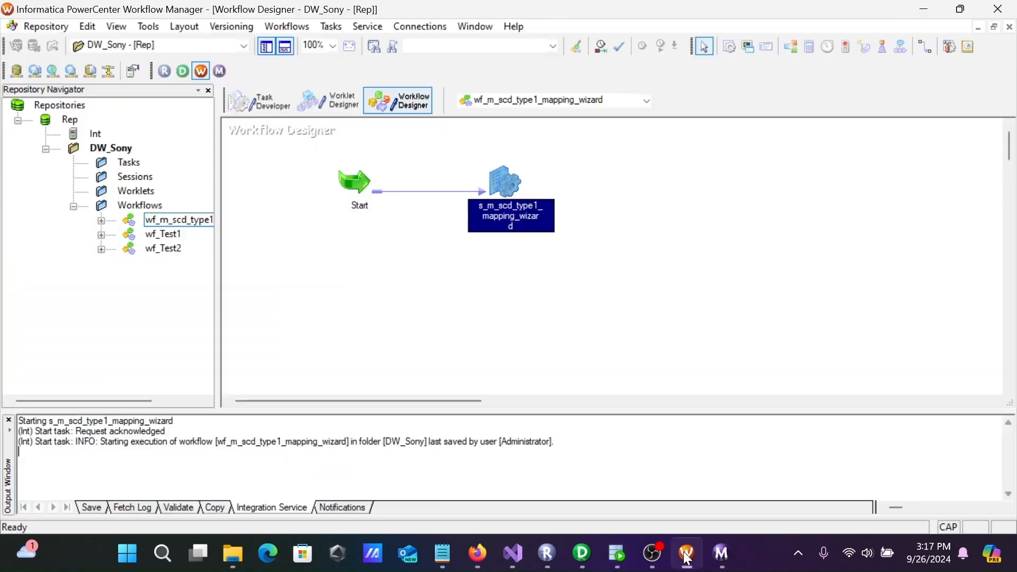
right_click(499, 190)
left_click(536, 399)
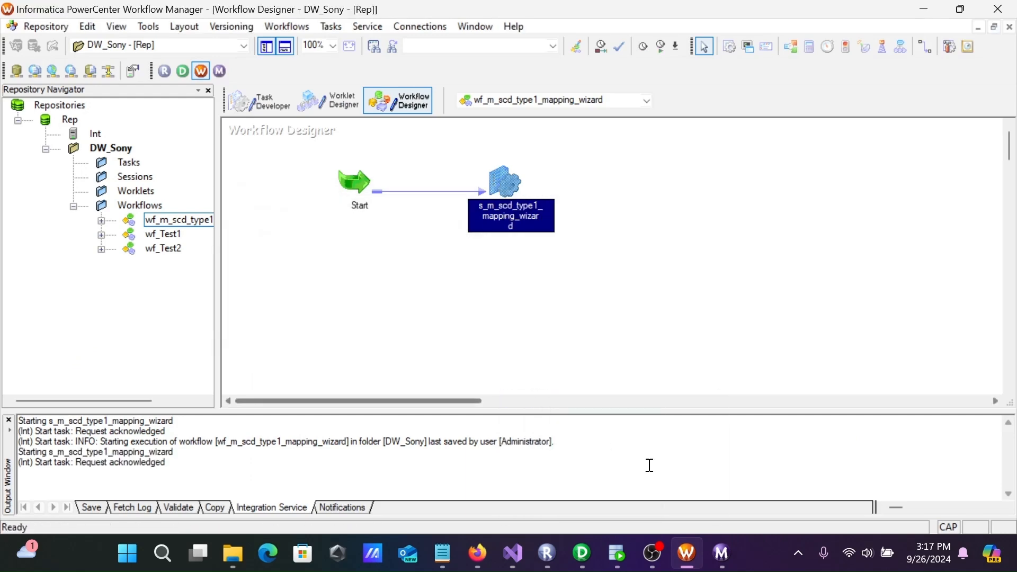
left_click(725, 552)
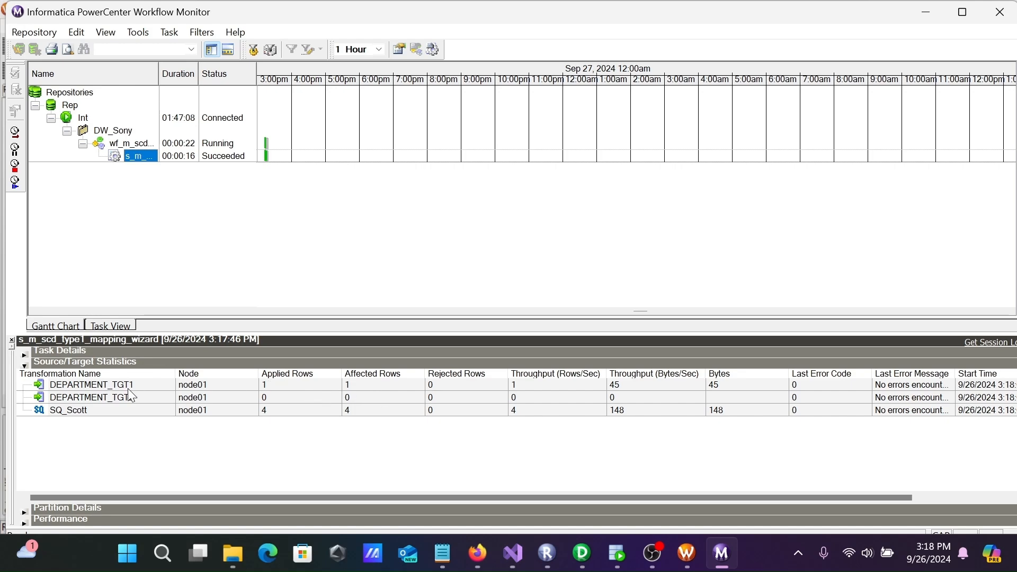
Step: Switch to SQL Developer, run "select * from department_tgt;" in the Scott_Conn.sql worksheet, and close the messages log
left_click(619, 551)
left_click(289, 86)
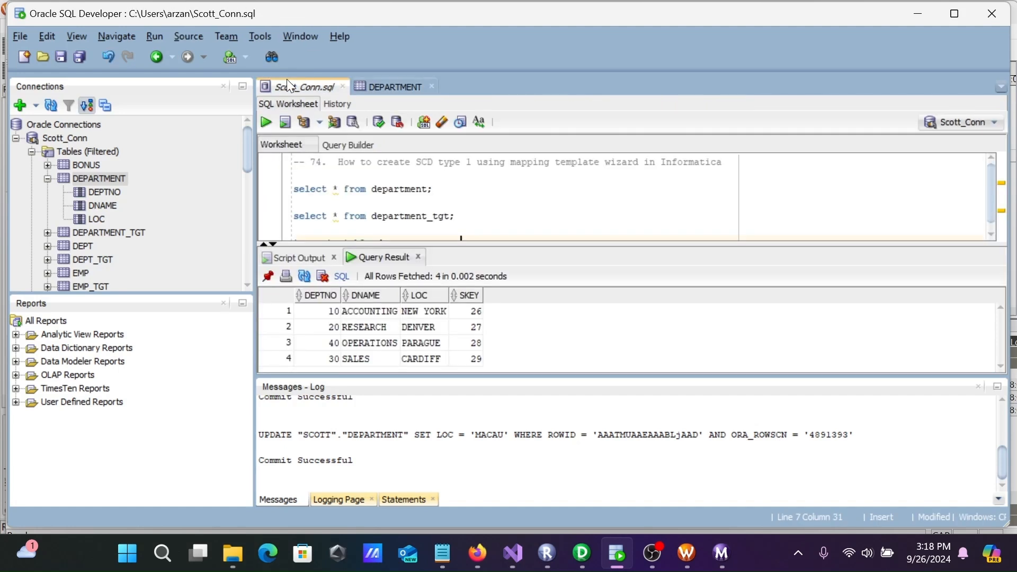
left_click_drag(466, 212, 293, 217)
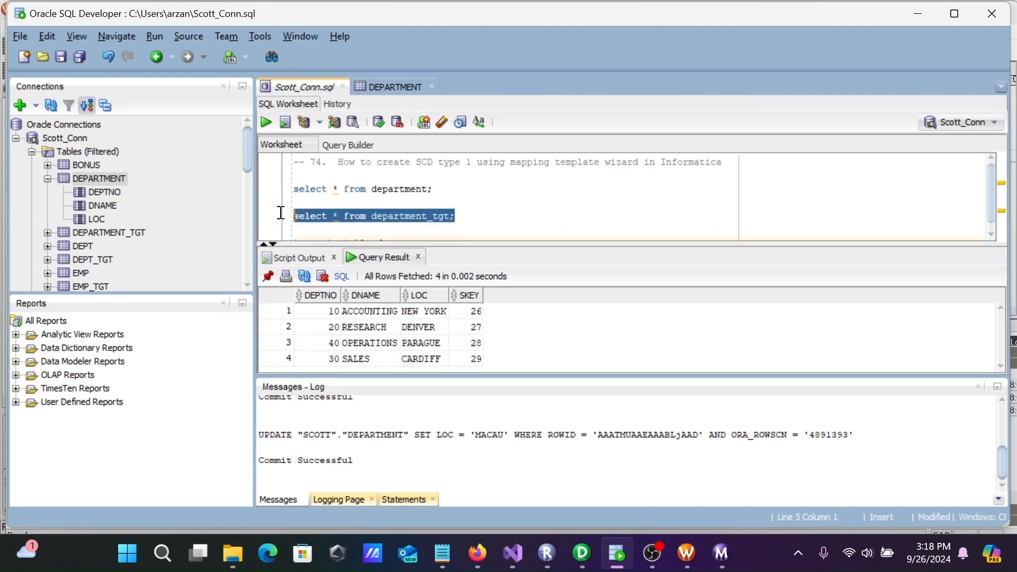
left_click(267, 122)
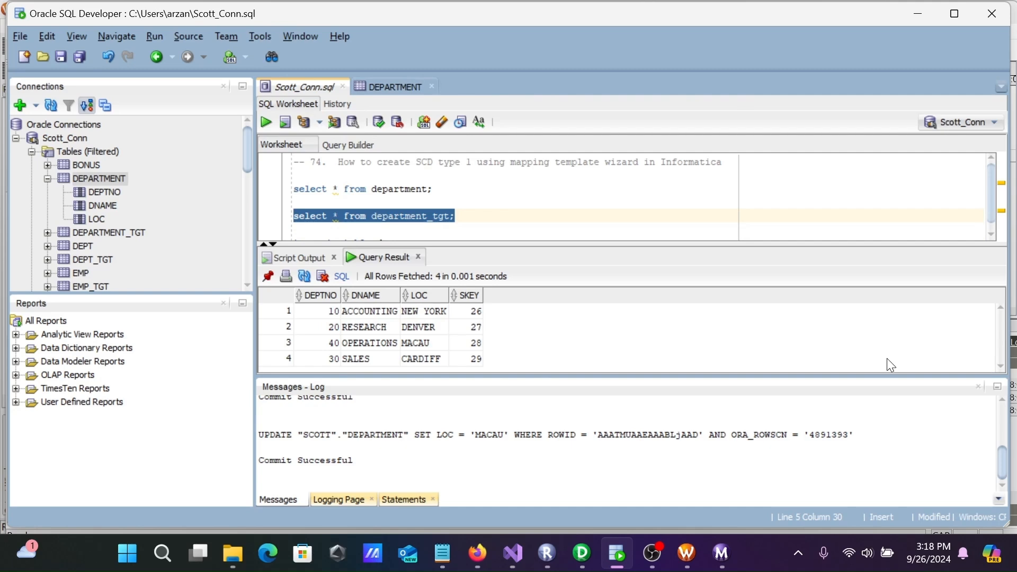
left_click(977, 386)
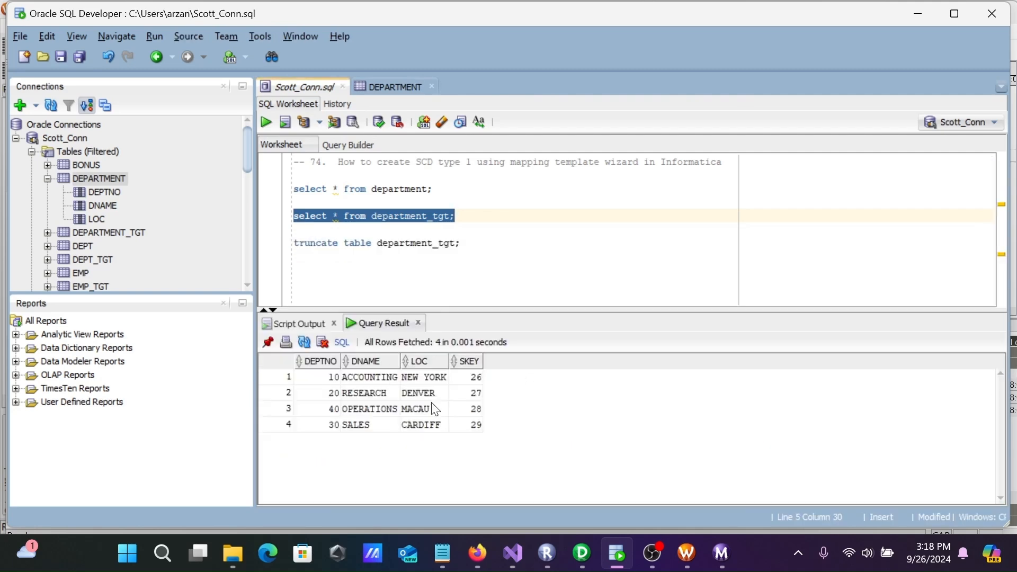
Step: Switch to Workflow Monitor, open the latest run's session log, examine the load summary for both DEPARTMENT_TGT instances, and close the log
left_click(700, 548)
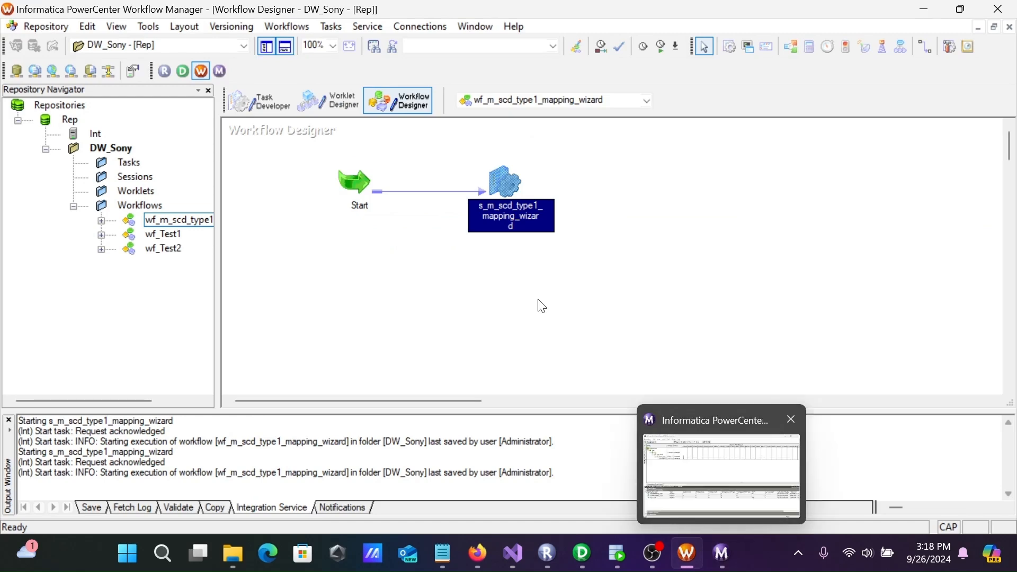
left_click(722, 553)
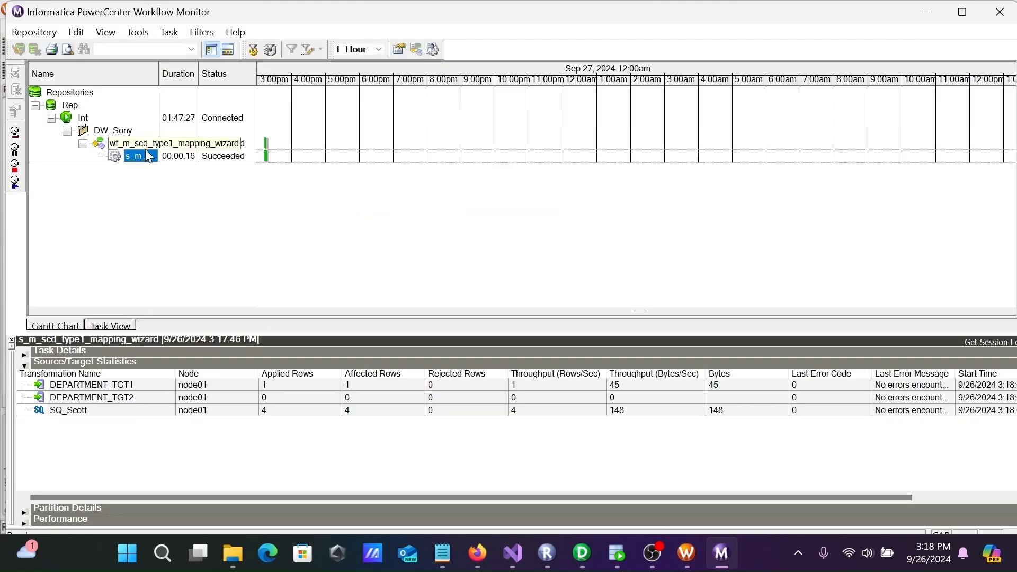
right_click(128, 154)
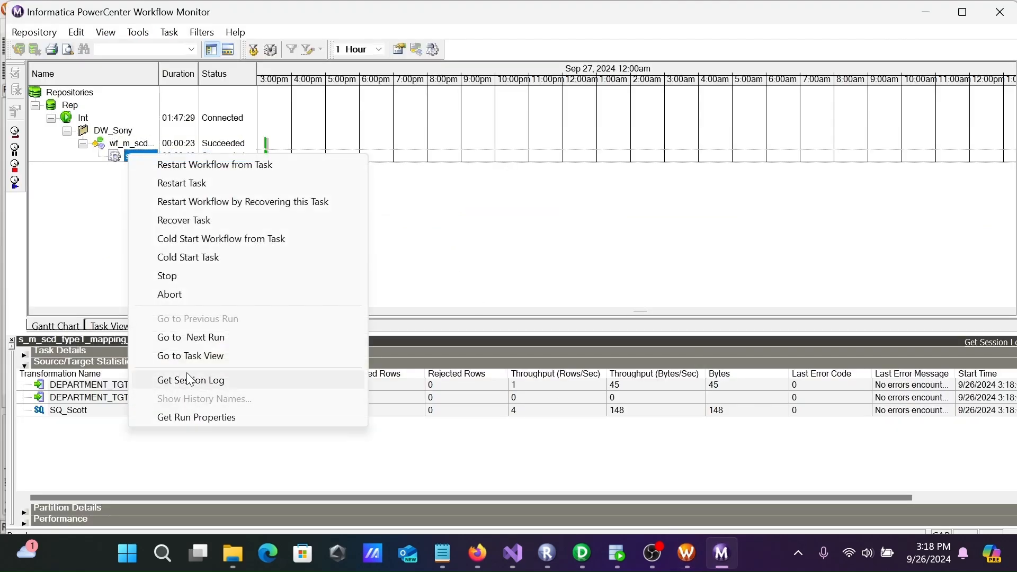
left_click(187, 374)
left_click(327, 150)
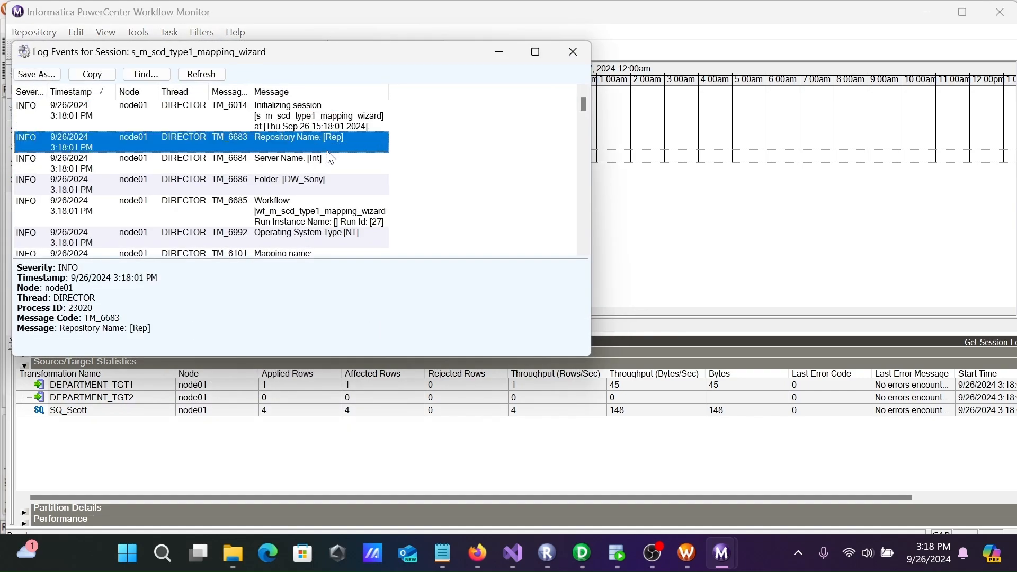
left_click(535, 52)
key("Page_Down")
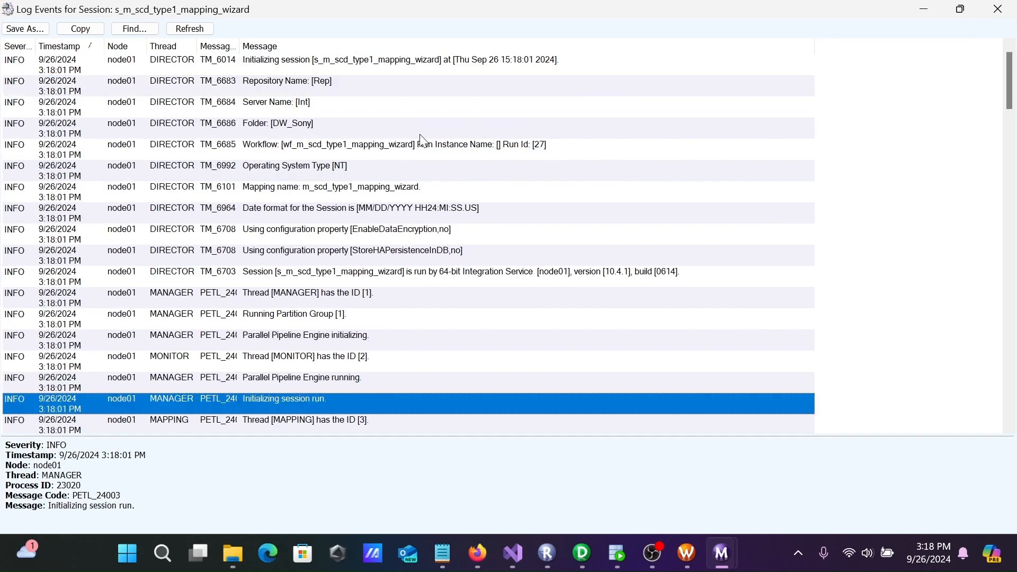
key("End")
key("Up")
key("Page_Up")
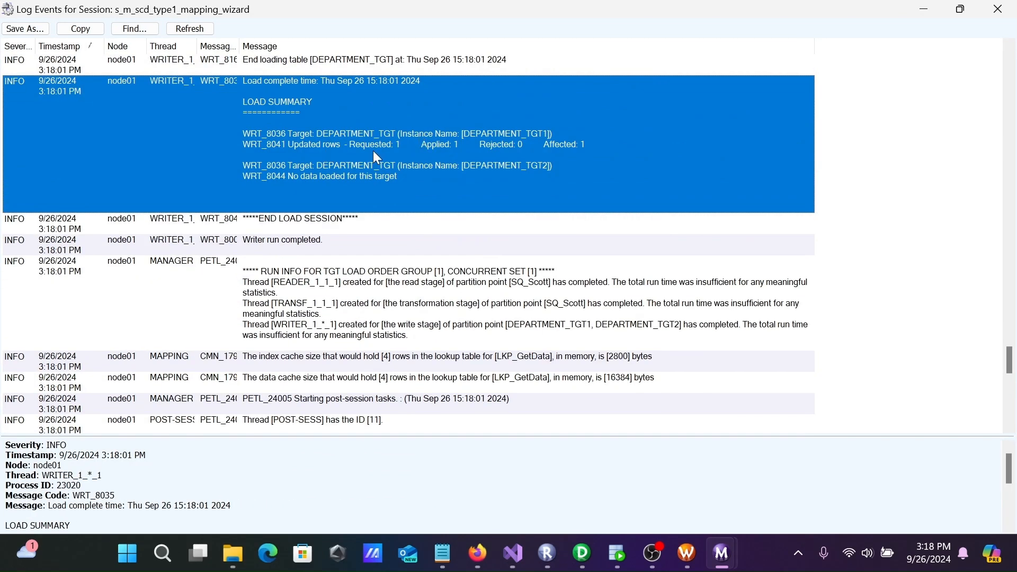
key("Up")
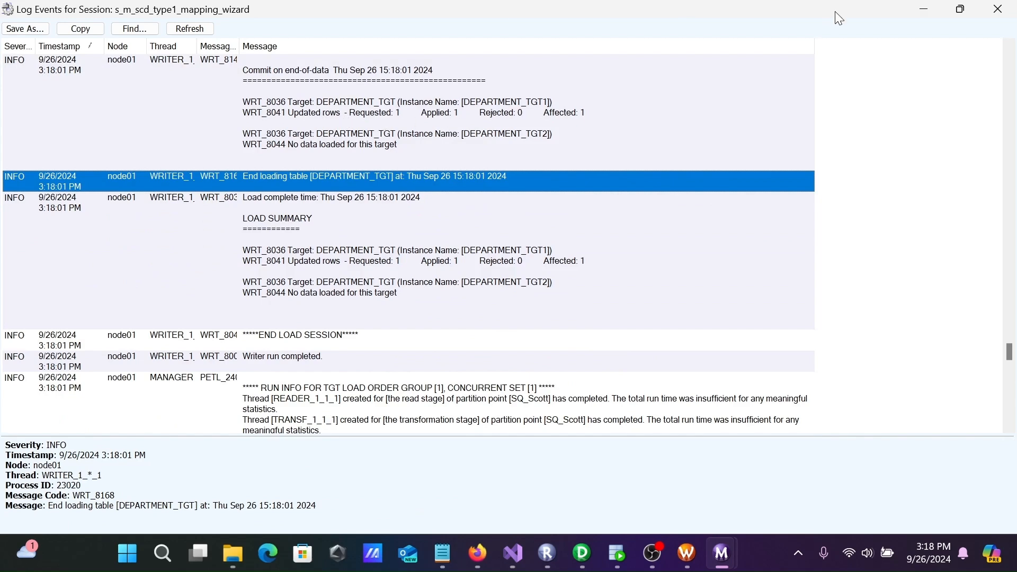
left_click(998, 9)
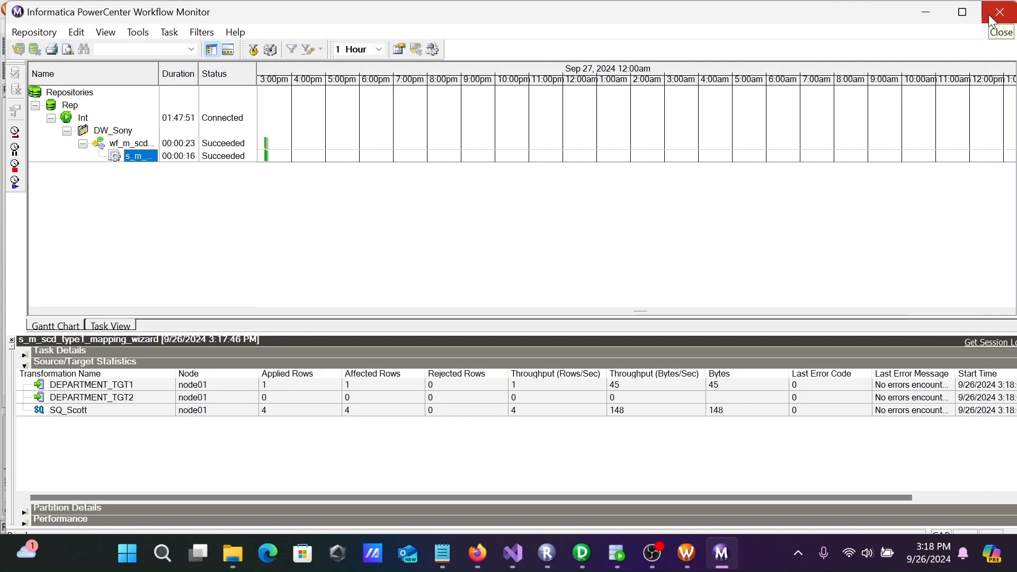
Step: Switch to PowerCenter Designer and start the Slowly Changing Dimensions Type 1 mapping template wizard
left_click(586, 555)
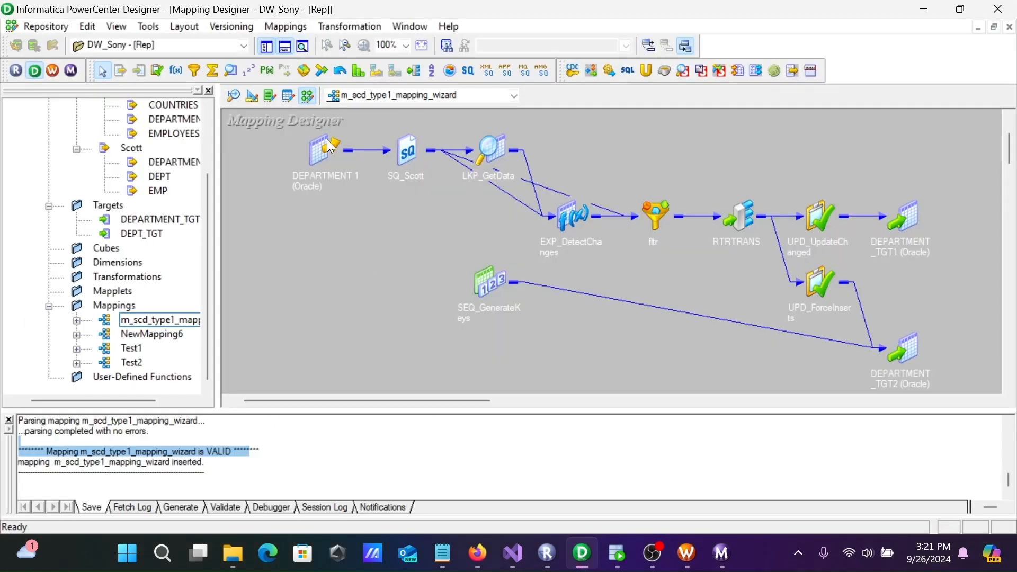
left_click(281, 28)
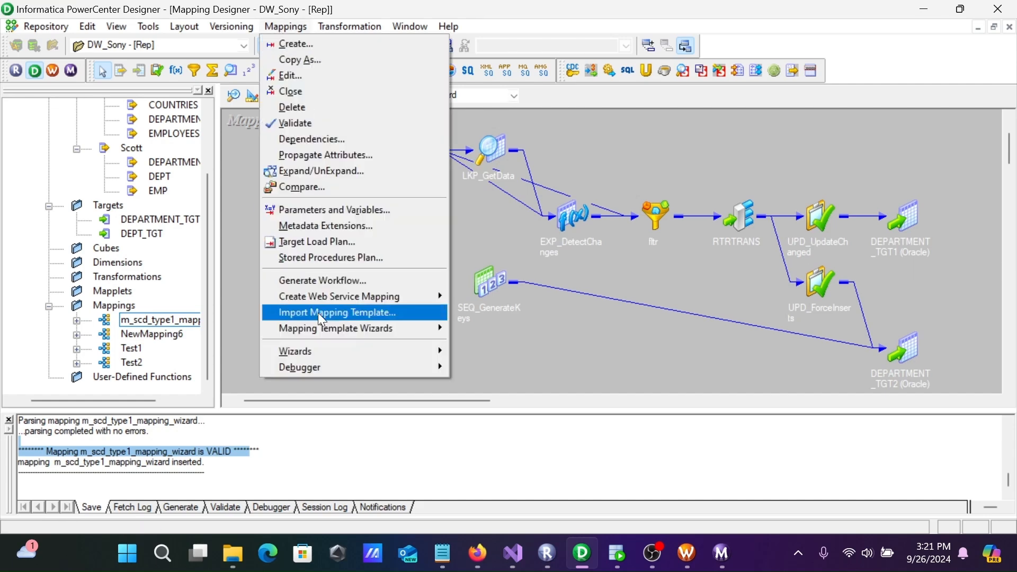
mouse_move(335, 324)
mouse_move(490, 334)
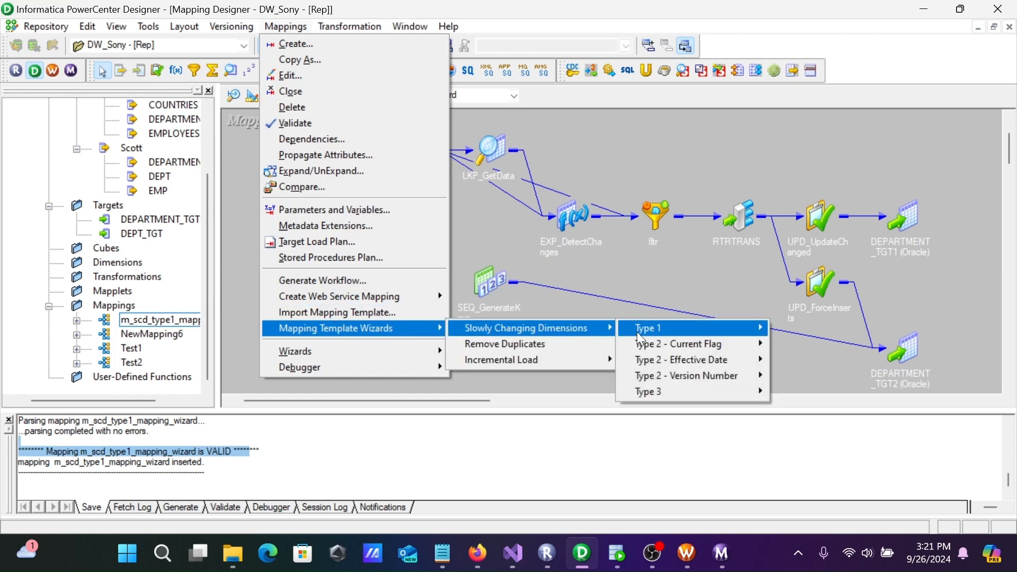
mouse_move(654, 333)
left_click(812, 346)
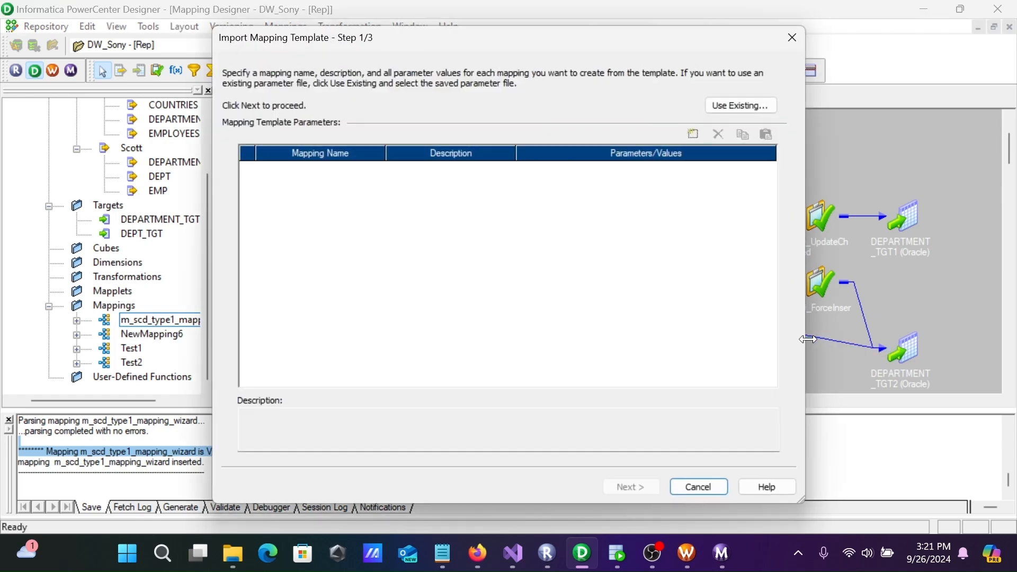
Step: Add a mapping to the template parameters and name it m_scd1_dynamic_change
left_click(694, 134)
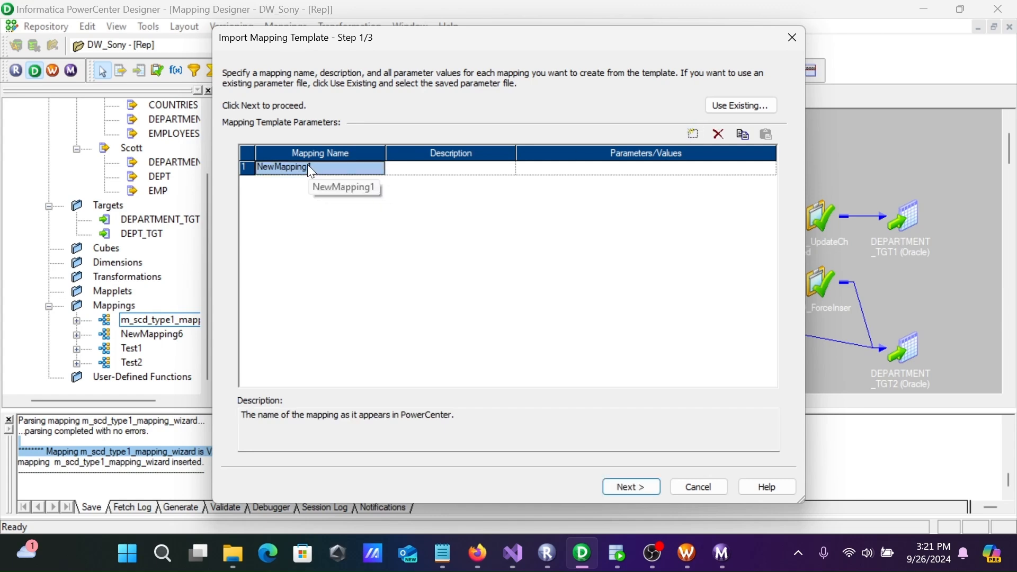
left_click(310, 167)
type("m_scd1_dynamic_cha")
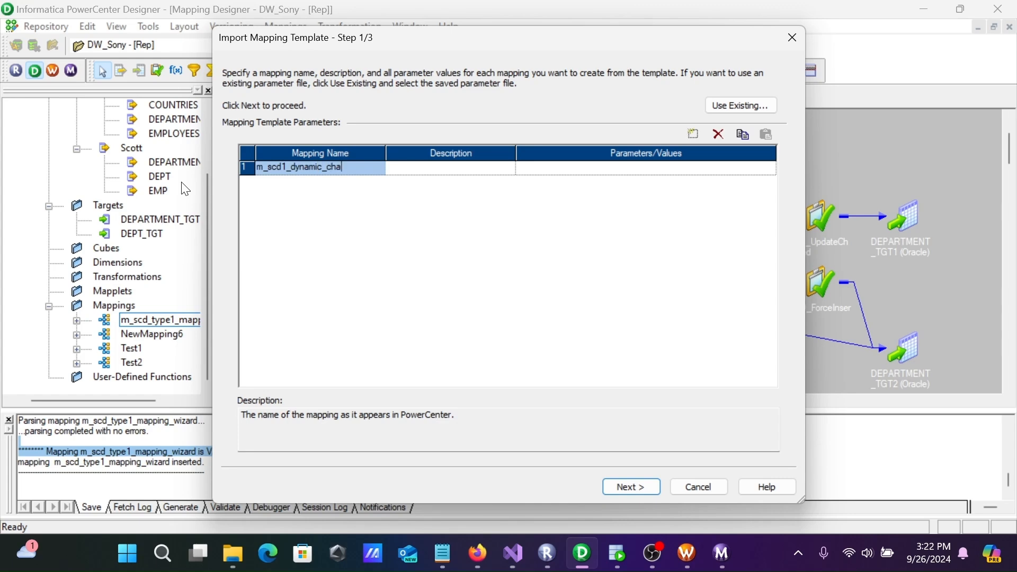
type("e")
Step: Open the parameters of m_scd1_dynamic_change, choose Scott:DEPARTMENT as source table and keep DEPARTMENT_TGT as target table
left_click(675, 176)
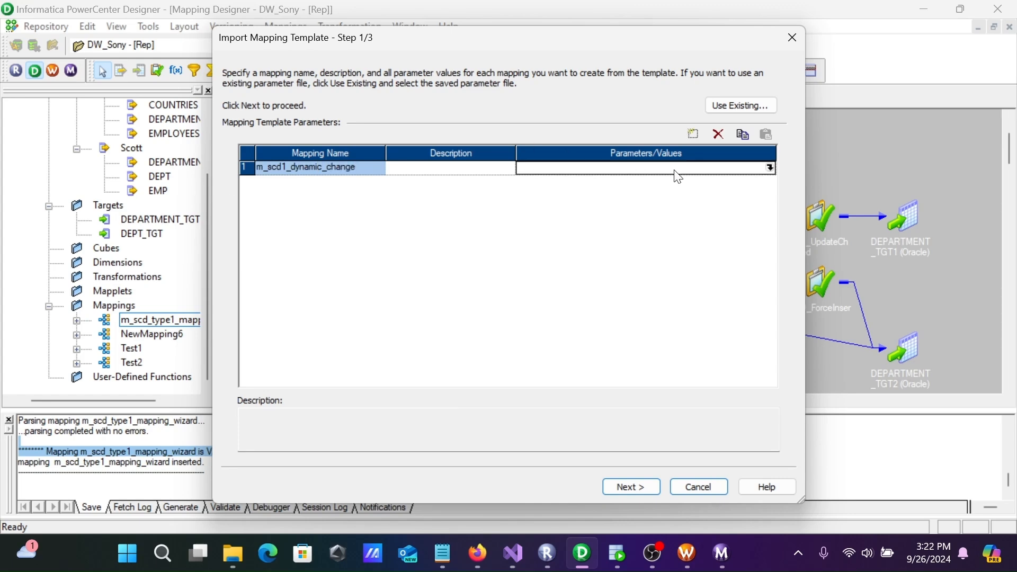
left_click(770, 168)
left_click(549, 100)
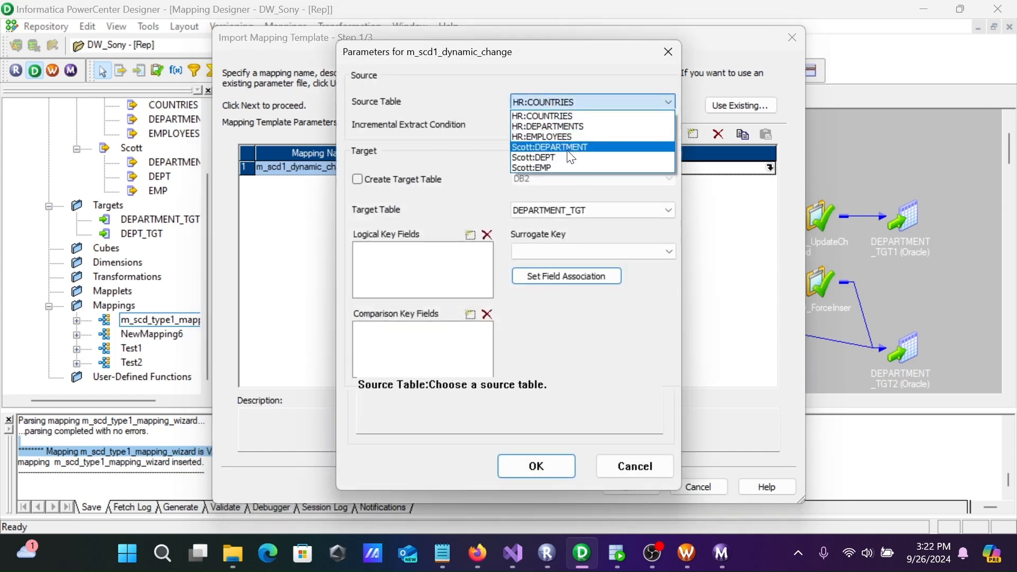
left_click(566, 148)
left_click(578, 205)
left_click(578, 205)
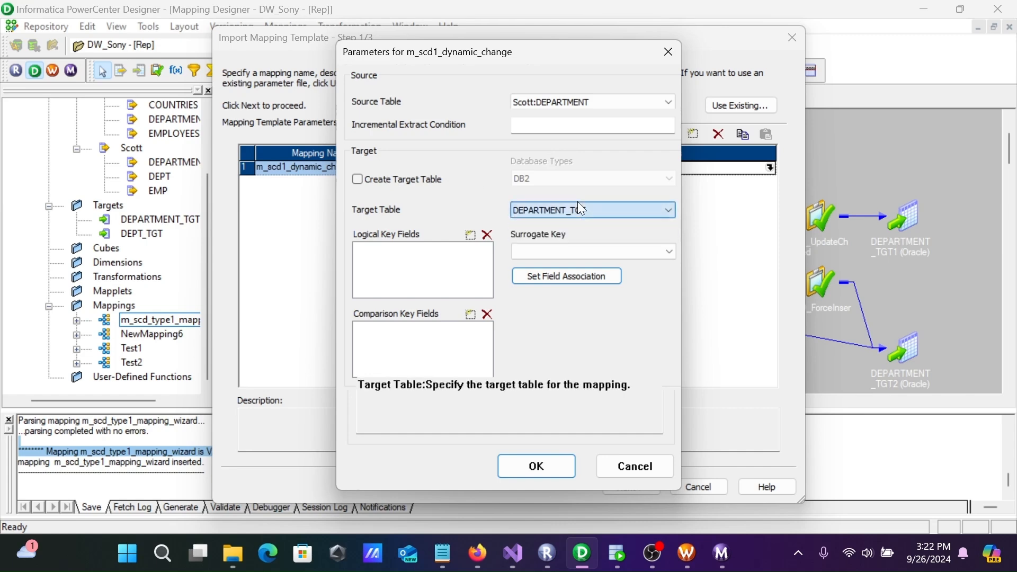
Step: Set the target table's surrogate key to SKEY, keeping DEPARTMENT_TGT as target without creating a new table
left_click(612, 251)
left_click(611, 251)
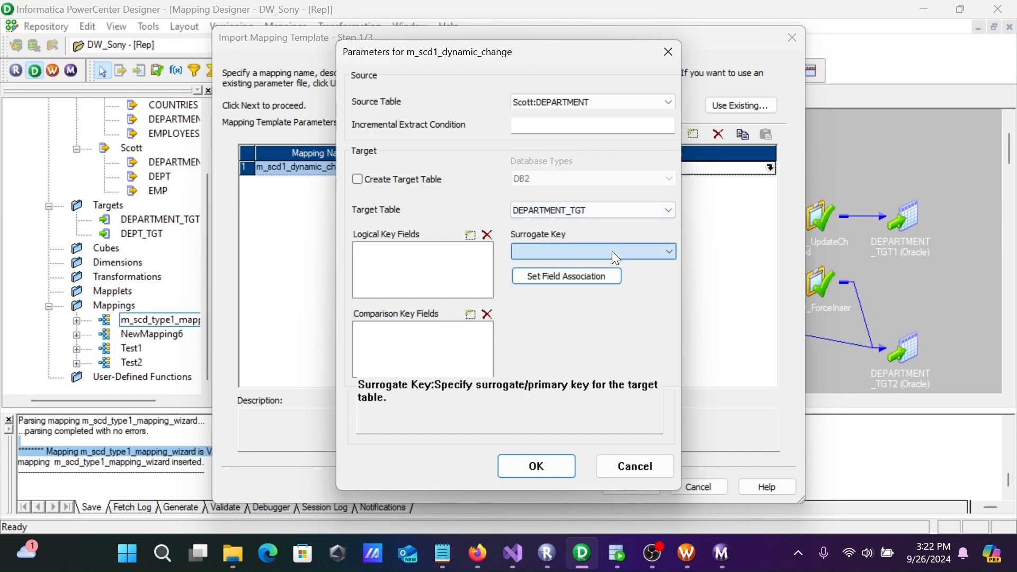
left_click(381, 180)
left_click(380, 180)
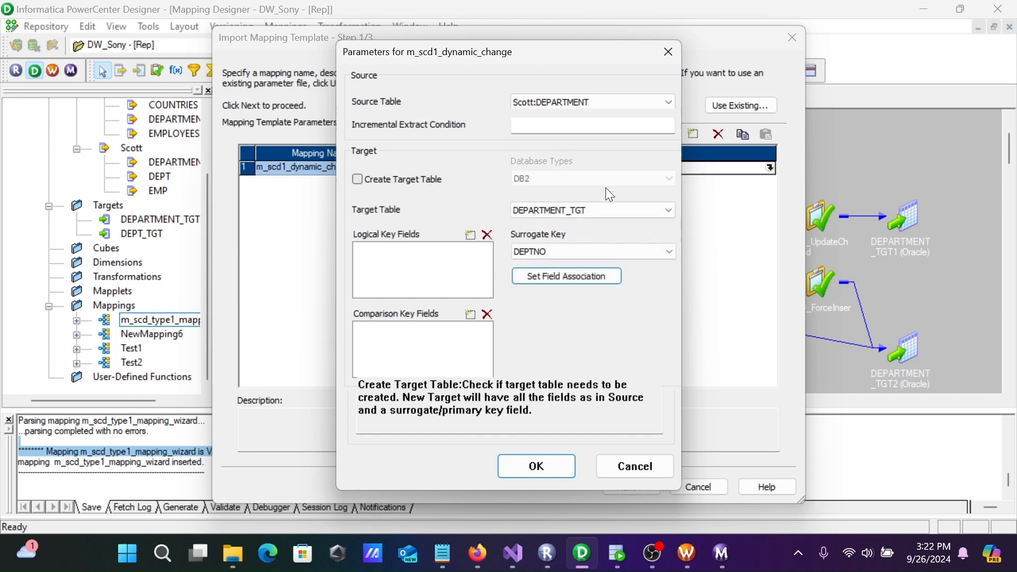
left_click(646, 208)
left_click(646, 208)
left_click(661, 257)
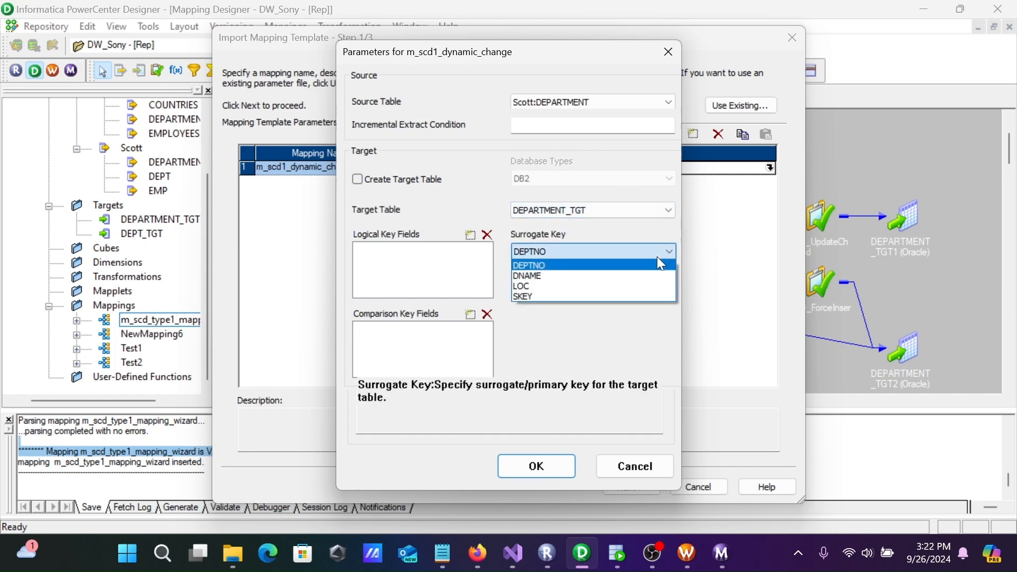
left_click(533, 298)
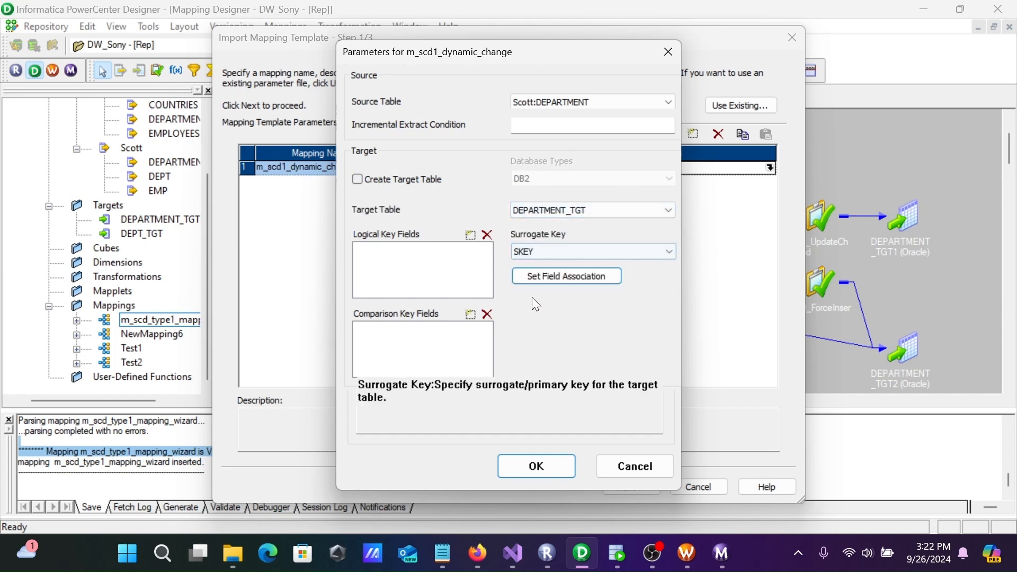
Step: Add DEPTNO as the logical key field and LOC as the comparison key field
left_click(469, 235)
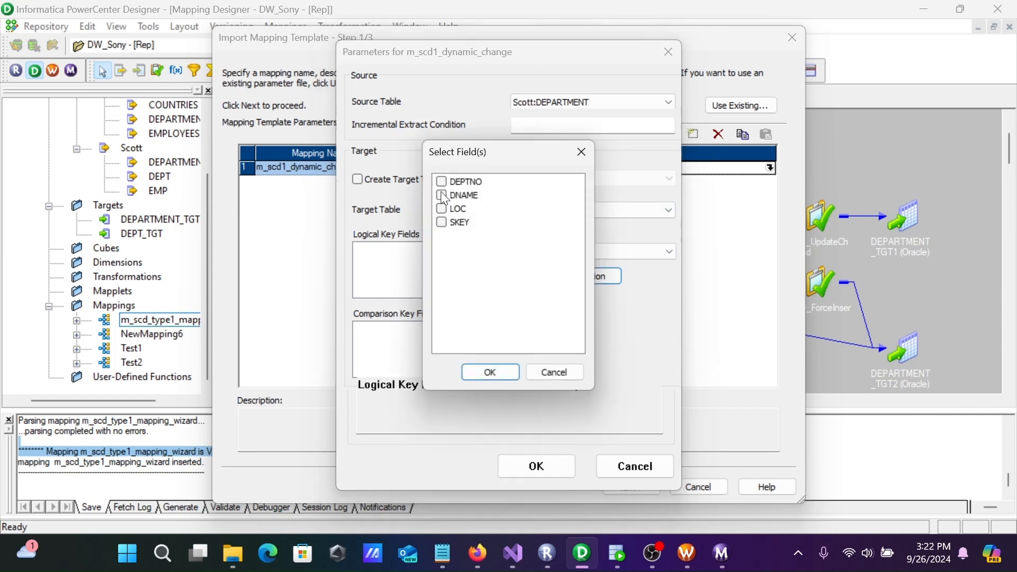
left_click(484, 373)
left_click(472, 320)
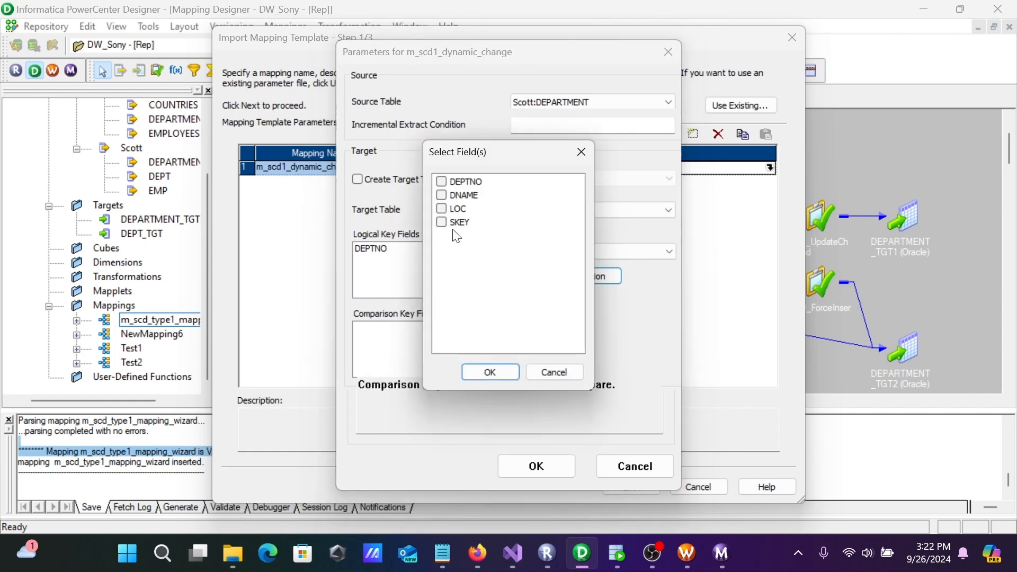
left_click(485, 368)
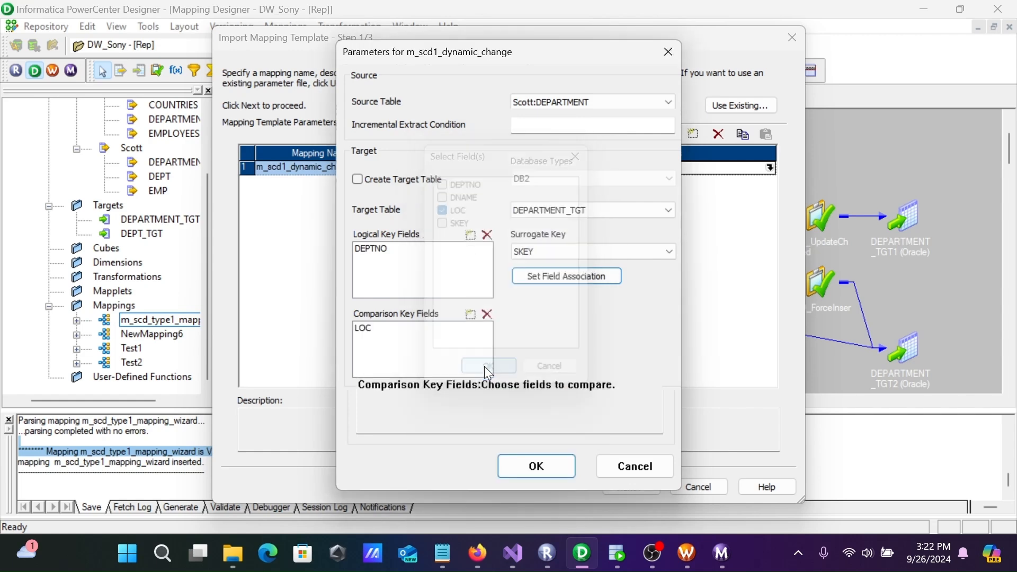
Step: Open the field association settings, add four rows, and map source DEPTNO to target DEPTNO in the first
left_click(537, 274)
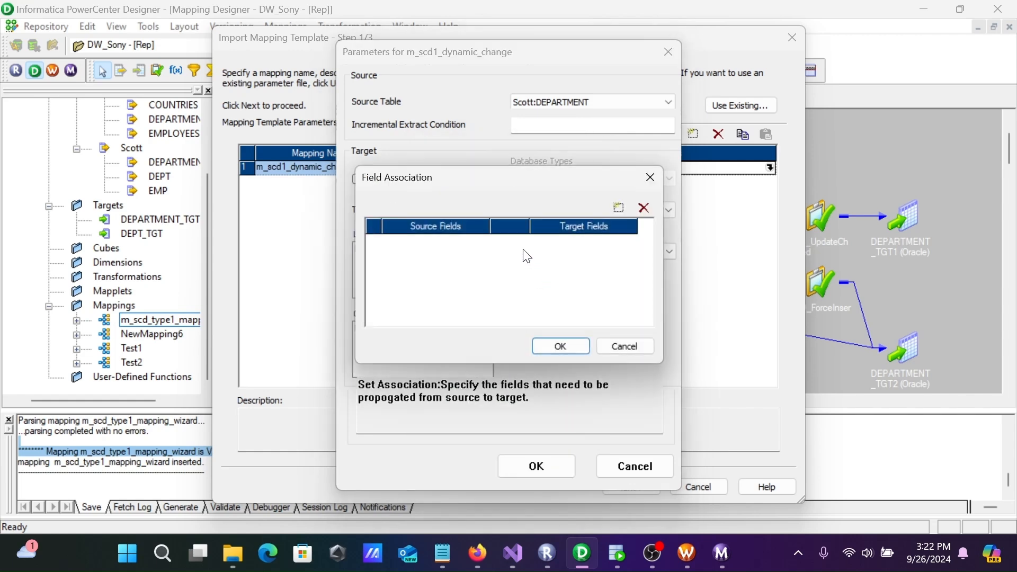
left_click(620, 207)
left_click(620, 206)
left_click(619, 206)
left_click(620, 206)
left_click(481, 244)
left_click(482, 241)
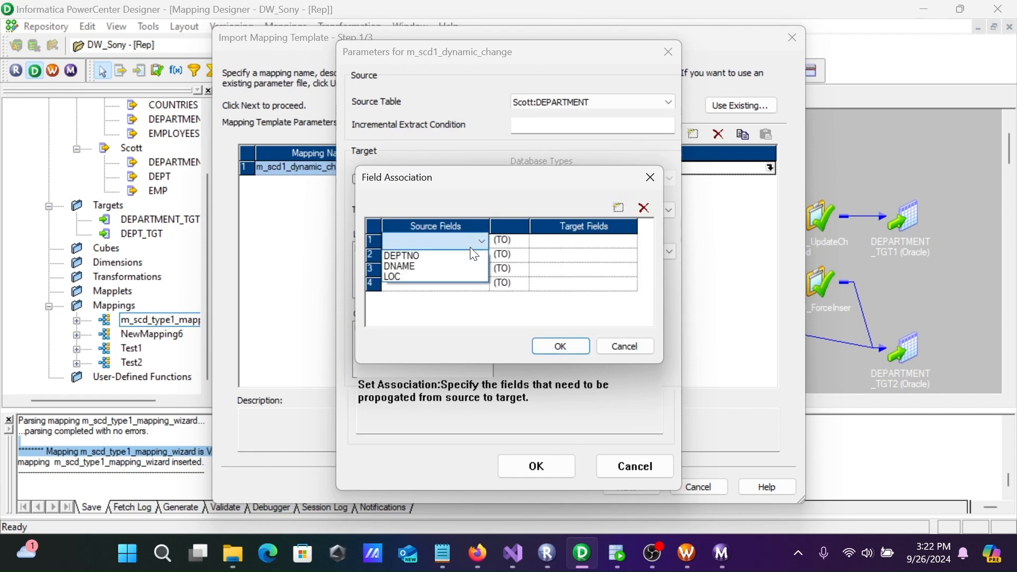
left_click(438, 256)
left_click(554, 241)
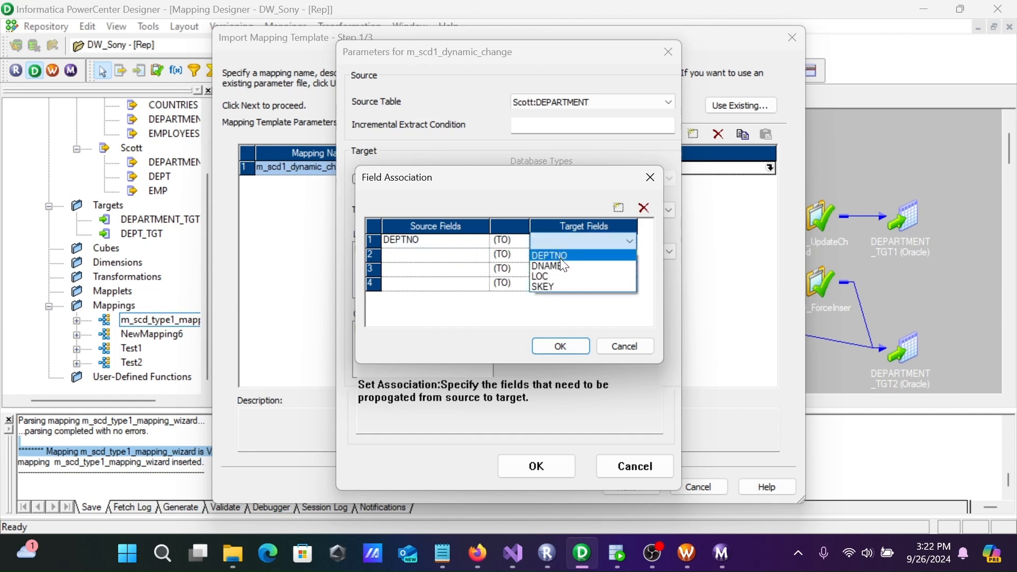
left_click(560, 258)
Step: Associate source field DNAME with target field DNAME in the second row
left_click(438, 255)
left_click(435, 255)
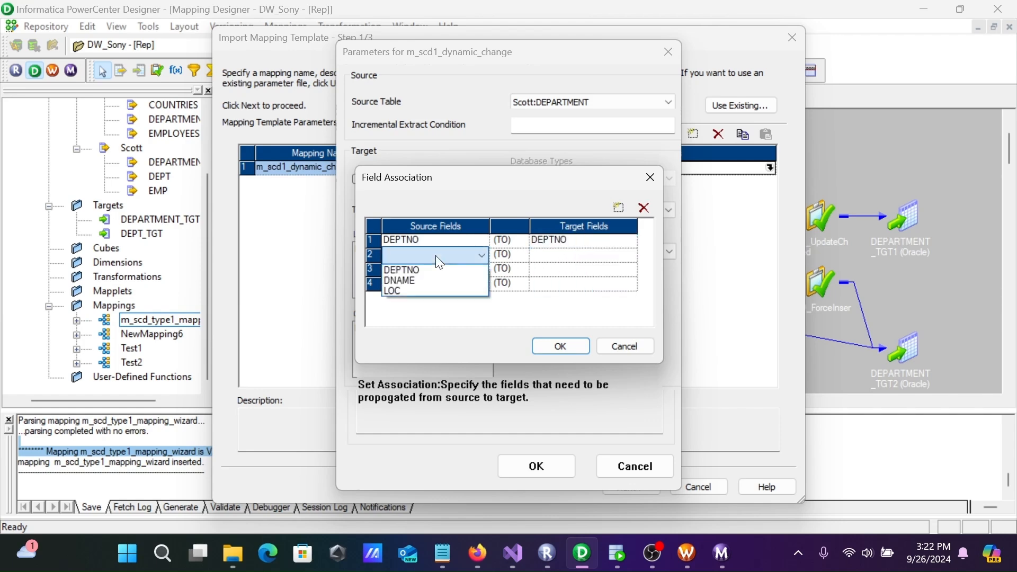
left_click(418, 276)
left_click(551, 256)
left_click(564, 257)
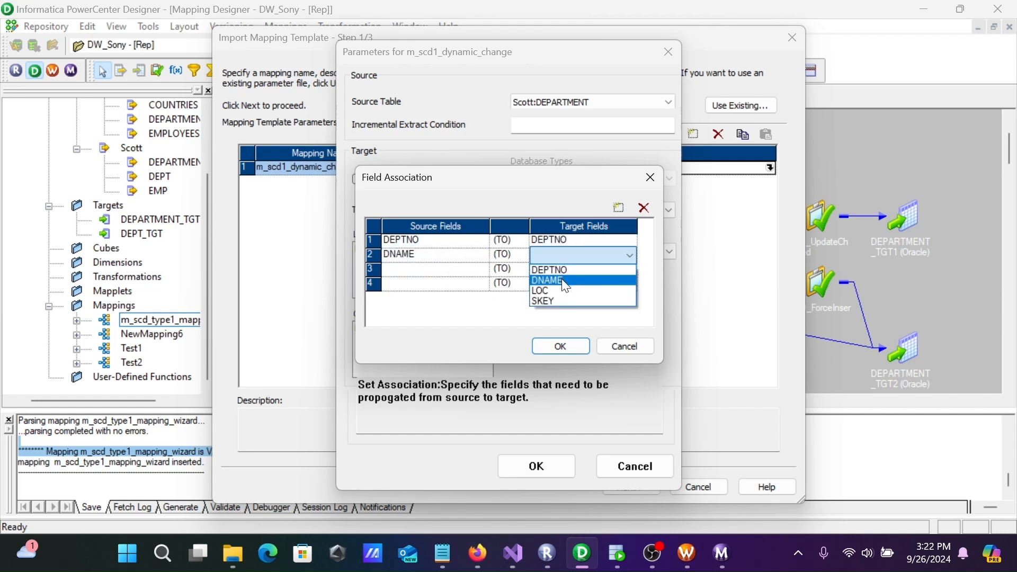
left_click(561, 279)
Step: Associate source field LOC with target field LOC in the third row
left_click(437, 269)
left_click(438, 269)
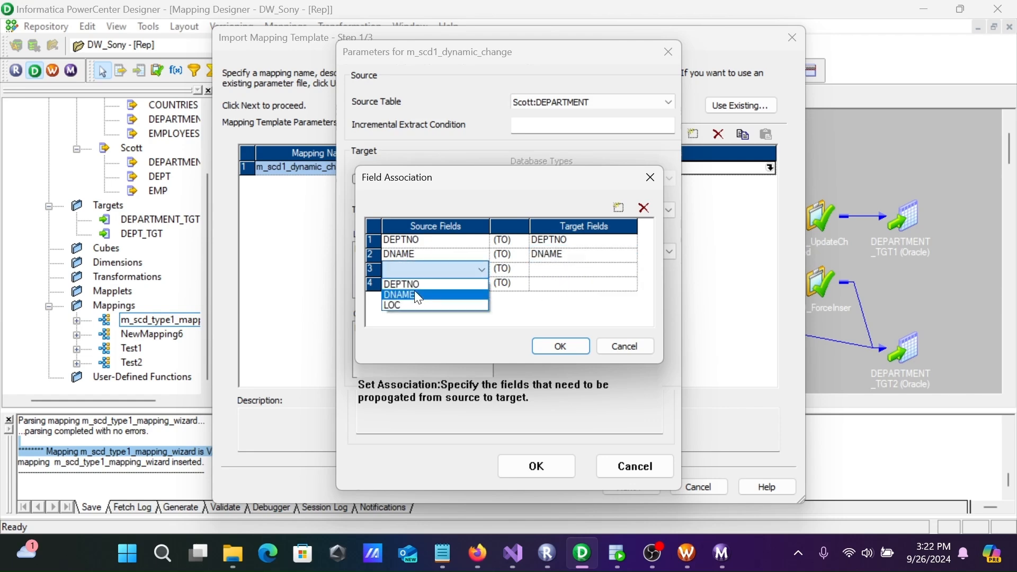
left_click(422, 305)
left_click(558, 269)
left_click(558, 269)
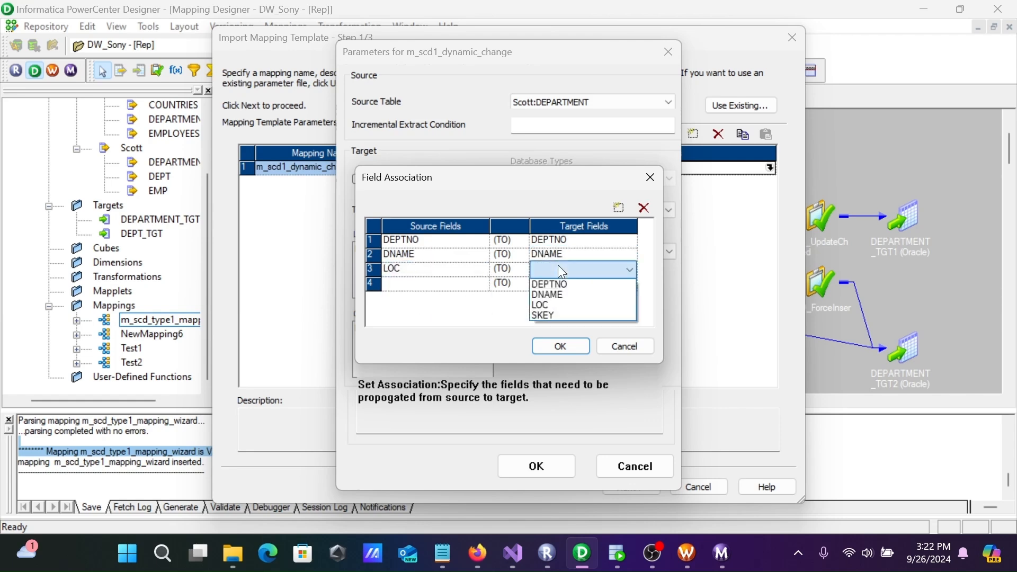
left_click(554, 304)
Step: Delete the empty fourth association row, then accept the field associations and the mapping parameters
left_click(447, 287)
left_click(447, 287)
left_click(447, 287)
left_click(644, 208)
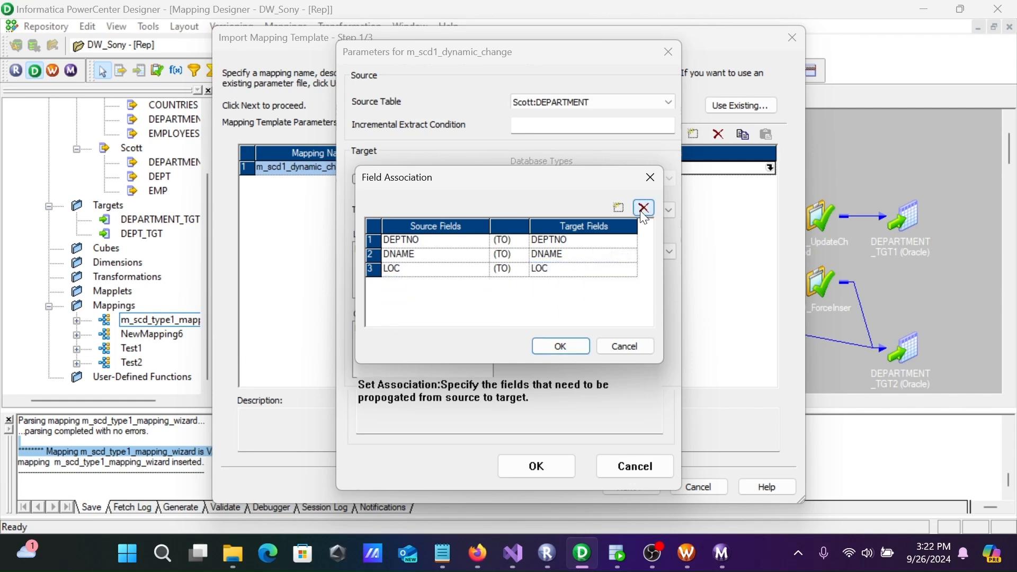
left_click(545, 349)
left_click(537, 460)
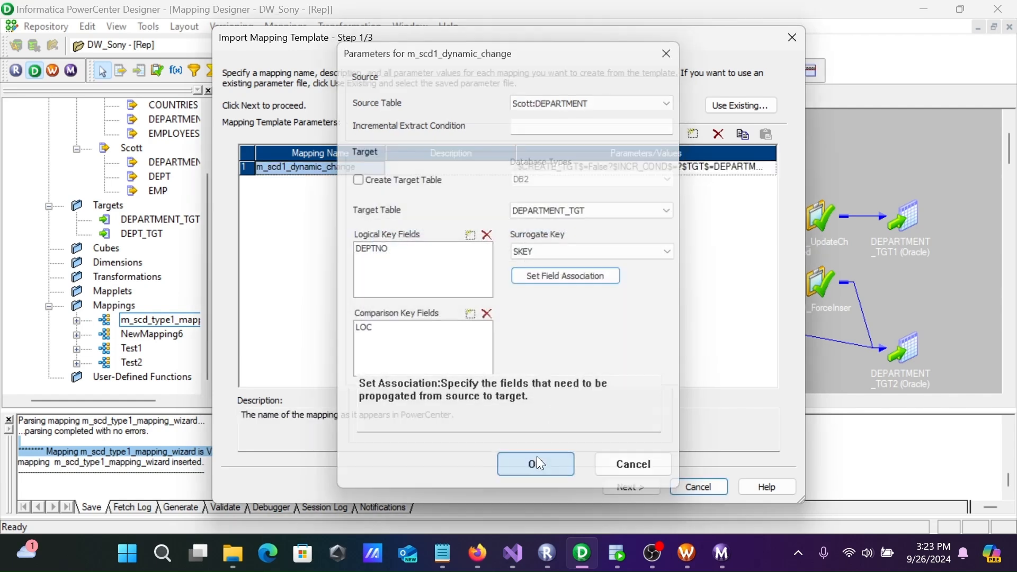
Step: Generate the selected m_scd1_dynamic_change mapping from the template and close the exported objects report
left_click(617, 483)
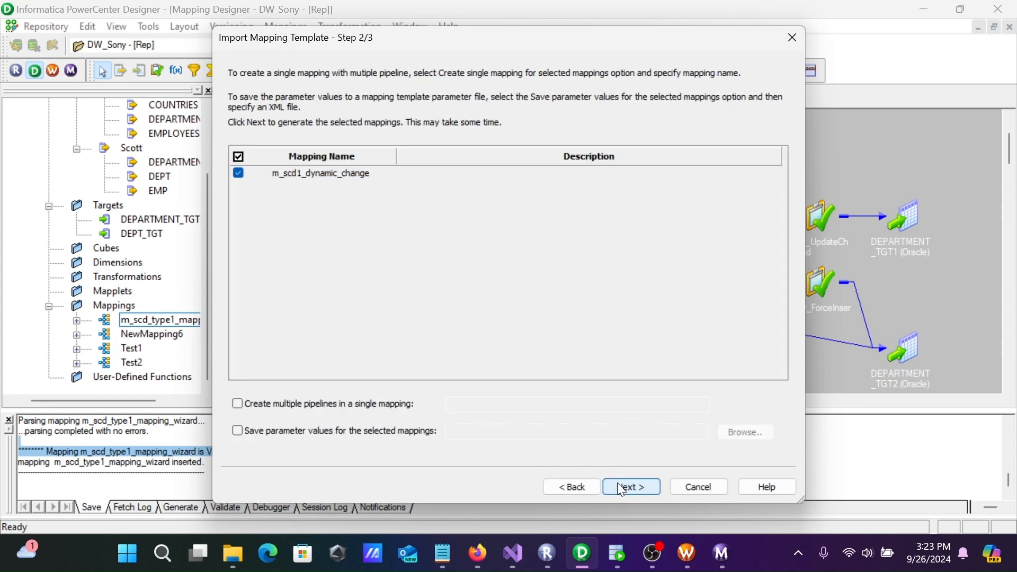
left_click(618, 482)
left_click(481, 309)
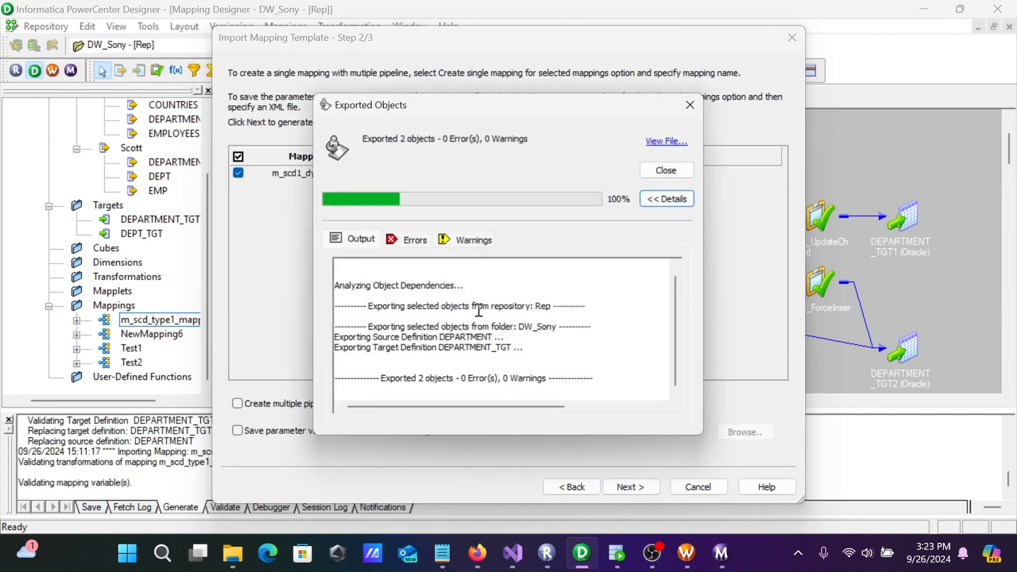
left_click(649, 171)
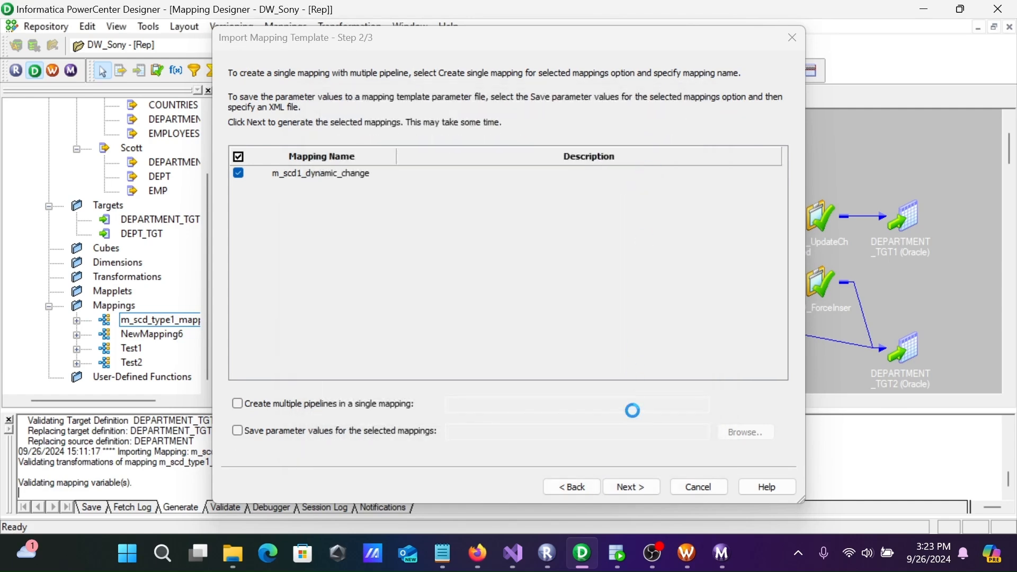
Step: Continue to workflow generation with a non-reusable session and set the SQ_Scott connection object to SCOTT
left_click(634, 488)
left_click(632, 487)
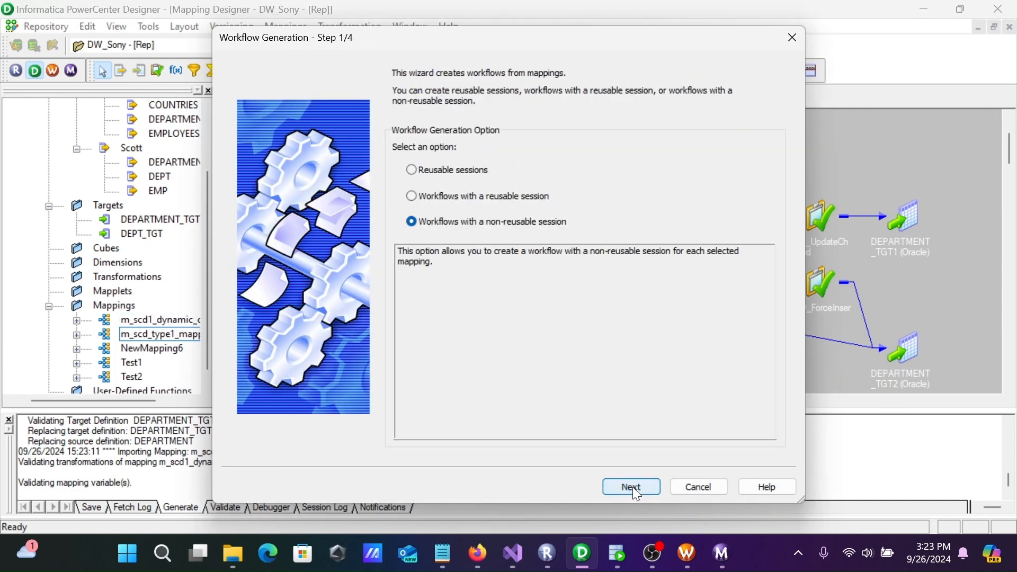
left_click(632, 487)
left_click(762, 221)
left_click(773, 222)
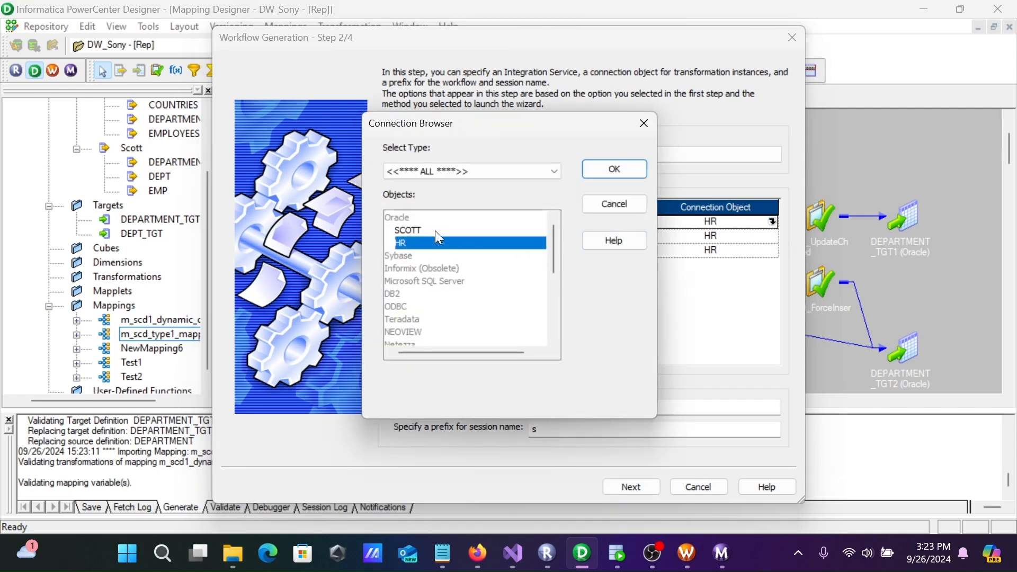
left_click(424, 230)
left_click(600, 170)
Step: Set the connection object of target DEPARTMENT_TGT1 to SCOTT
left_click(747, 237)
left_click(773, 236)
left_click(397, 230)
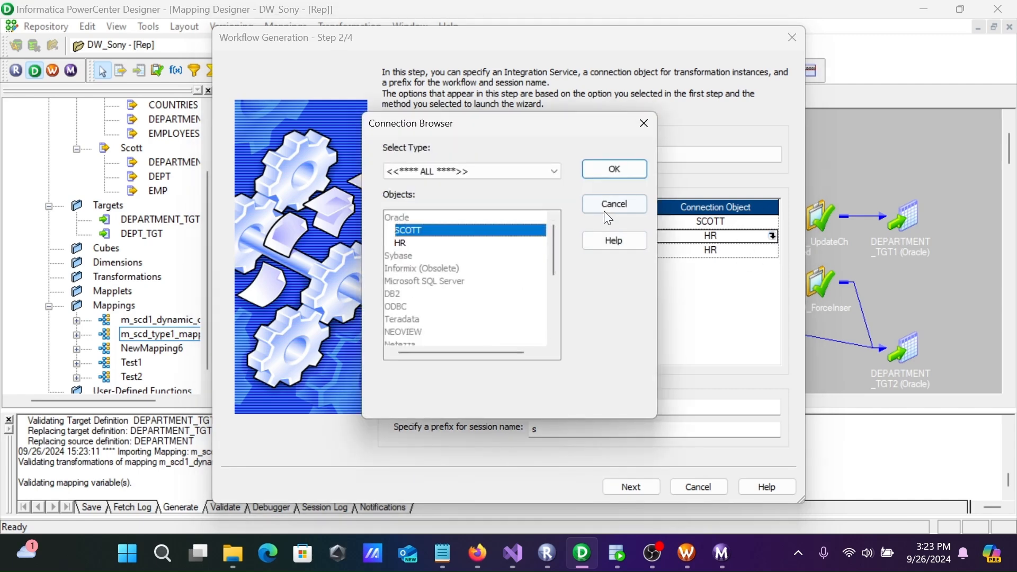
left_click(604, 203)
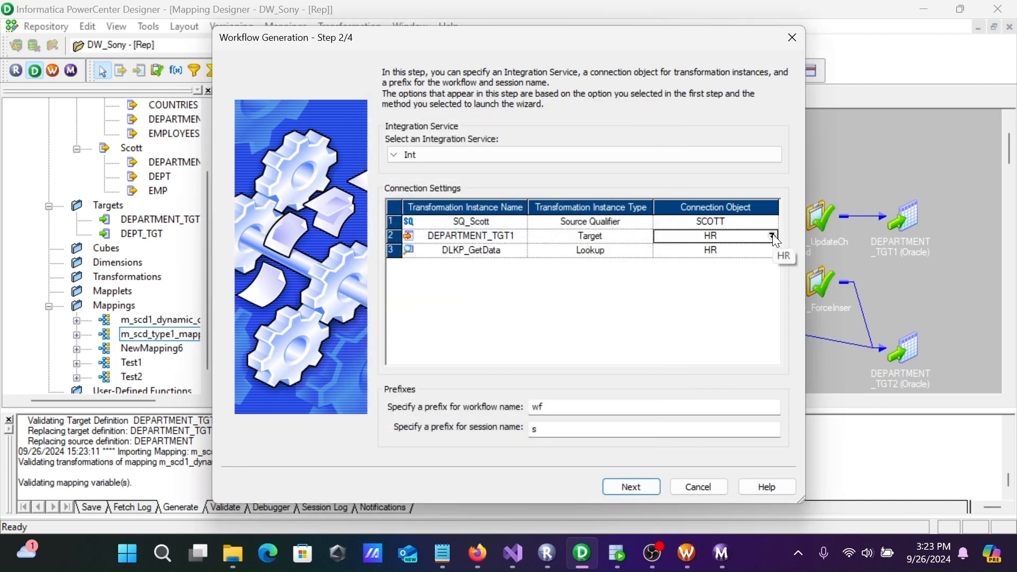
left_click(773, 235)
left_click(435, 230)
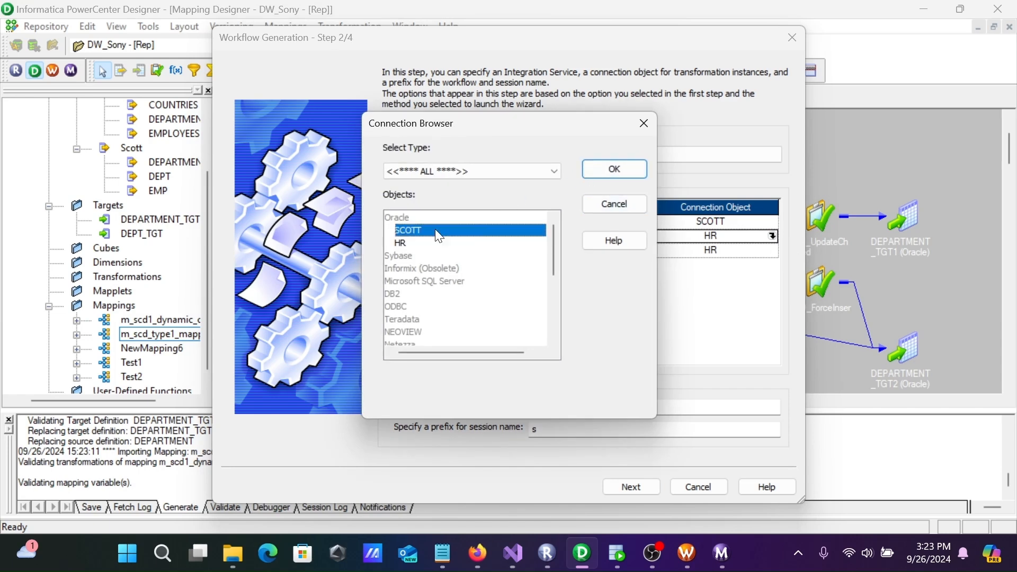
left_click(609, 168)
Step: Set the DLKP_GetData lookup connection to SCOTT and finish generating workflow wf_m_scd1_dynamic_change
left_click(771, 250)
left_click(775, 249)
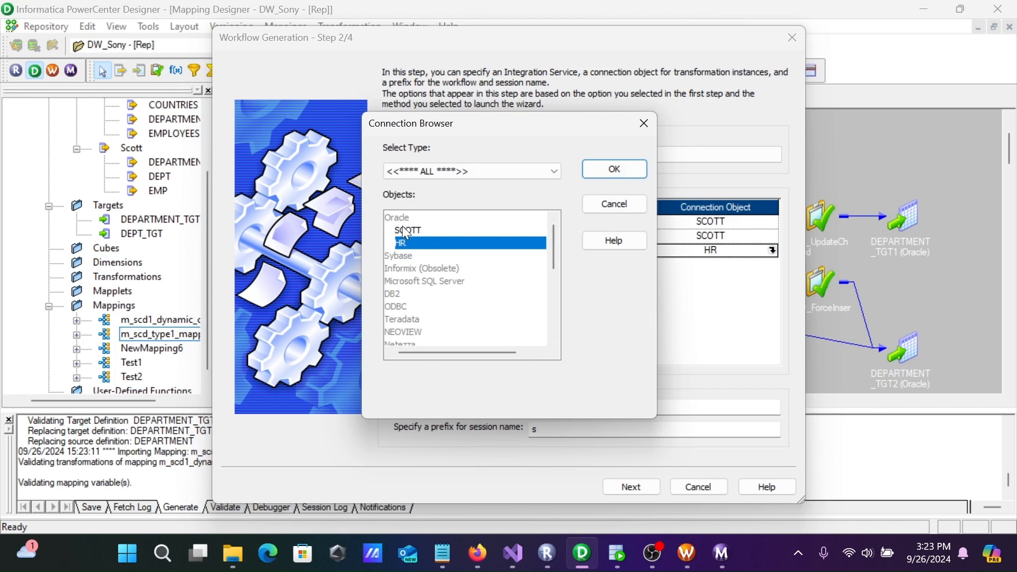
left_click(402, 229)
left_click(614, 170)
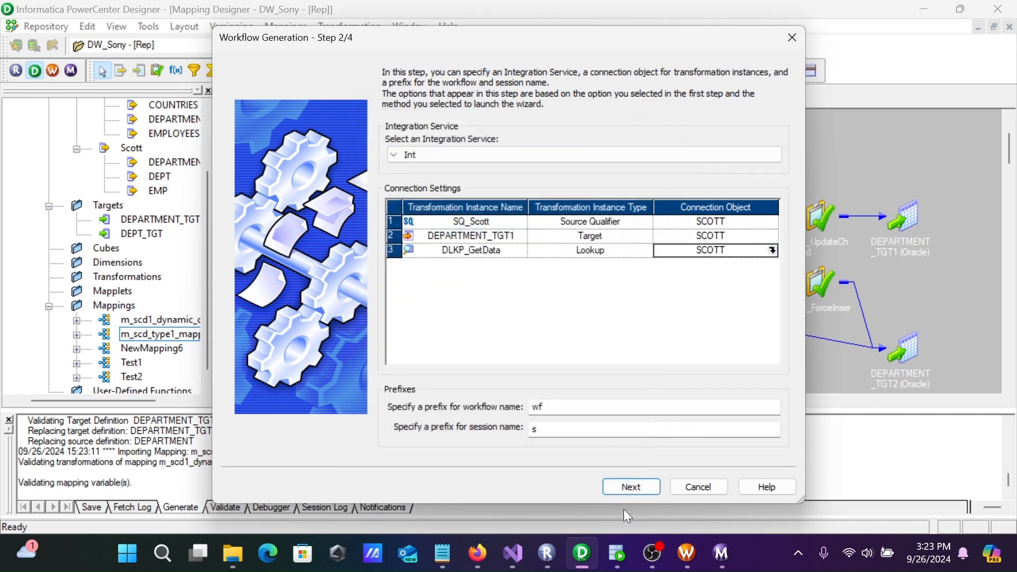
left_click(623, 489)
left_click(623, 489)
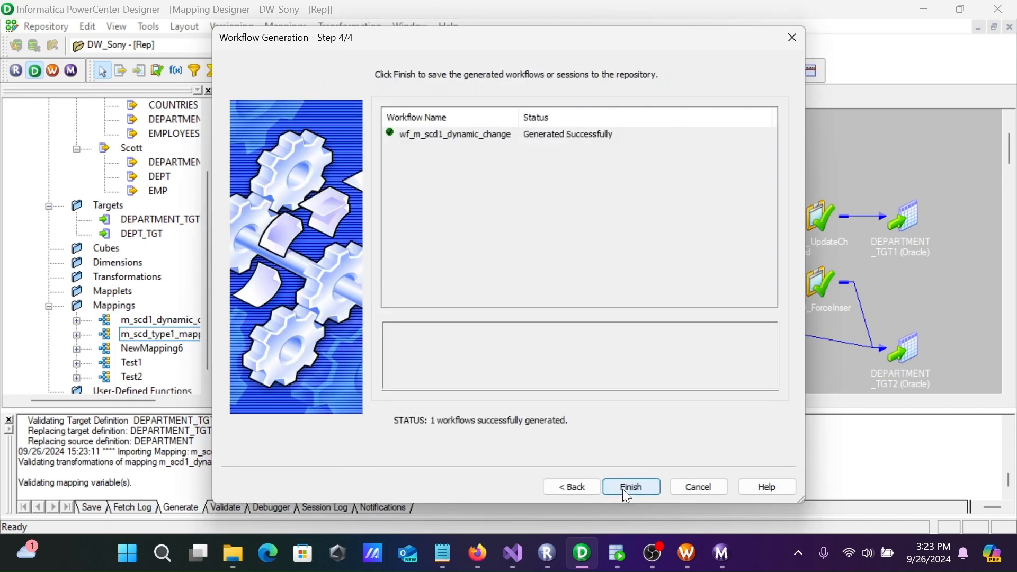
left_click(623, 489)
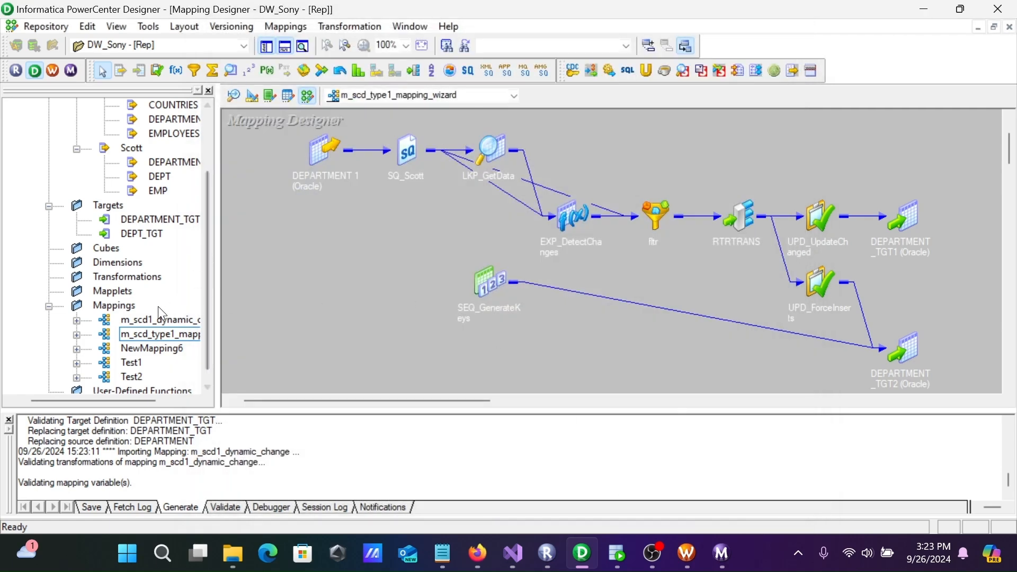
Step: Open the m_scd1_dynamic_change mapping in the Mapping Designer workspace and save it to the repository
left_click_drag(143, 319, 339, 288)
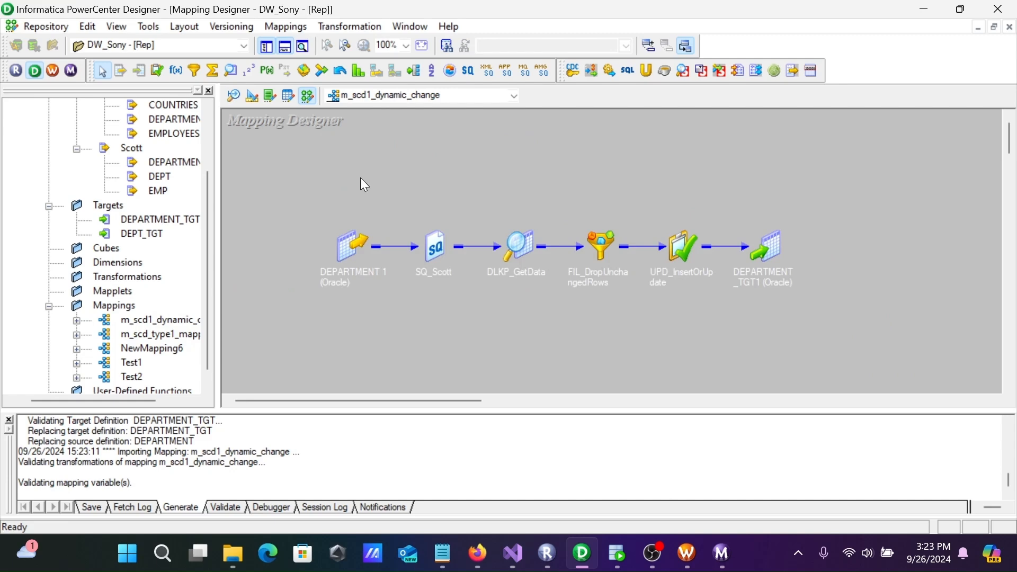
right_click(418, 163)
left_click(521, 135)
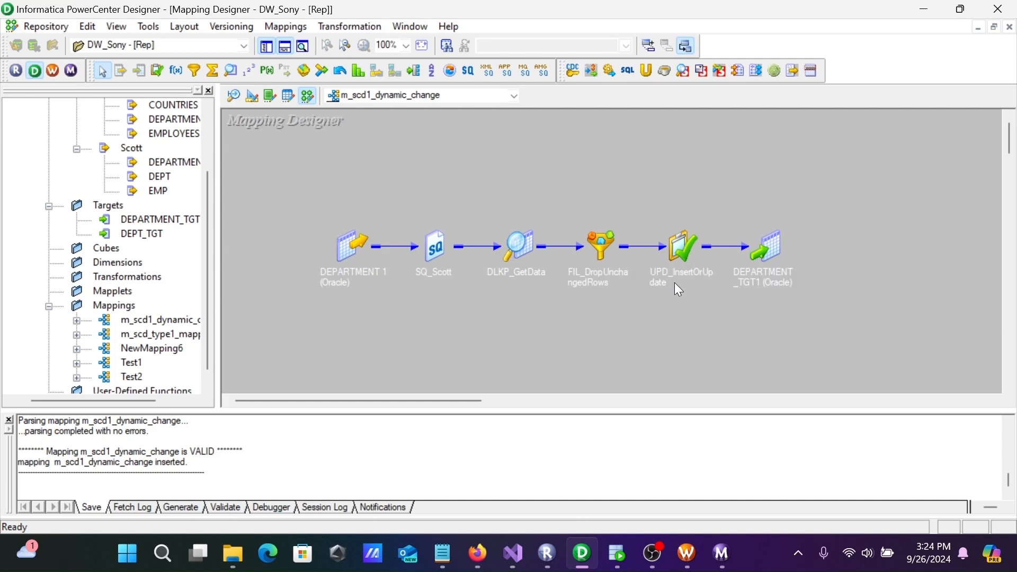
Step: Arrange all transformations of the mapping in expanded form and review the links to DEPARTMENT_TGT1 and the validation message
right_click(589, 155)
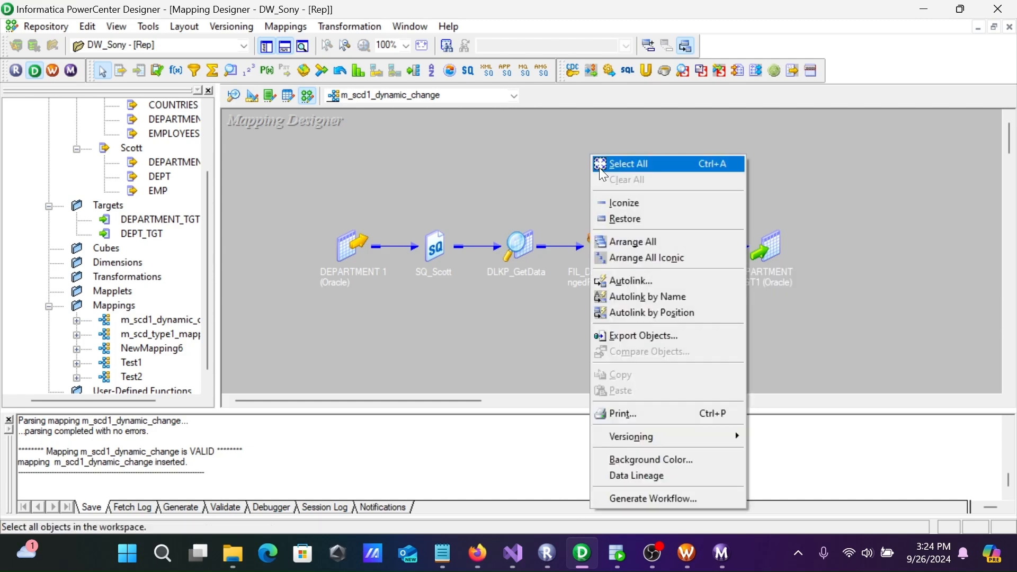
left_click(645, 244)
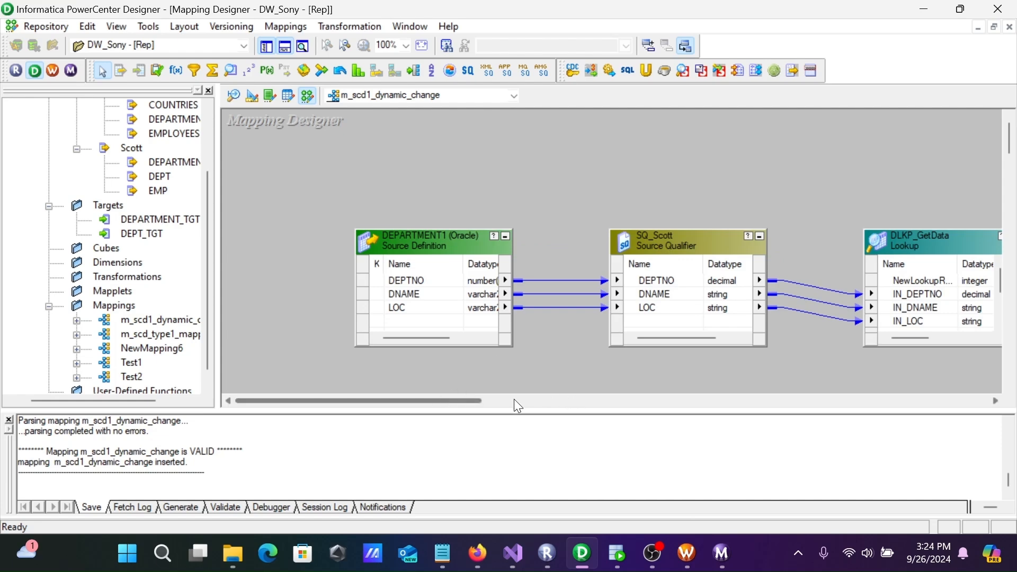
left_click_drag(451, 402, 692, 418)
left_click_drag(19, 442, 226, 451)
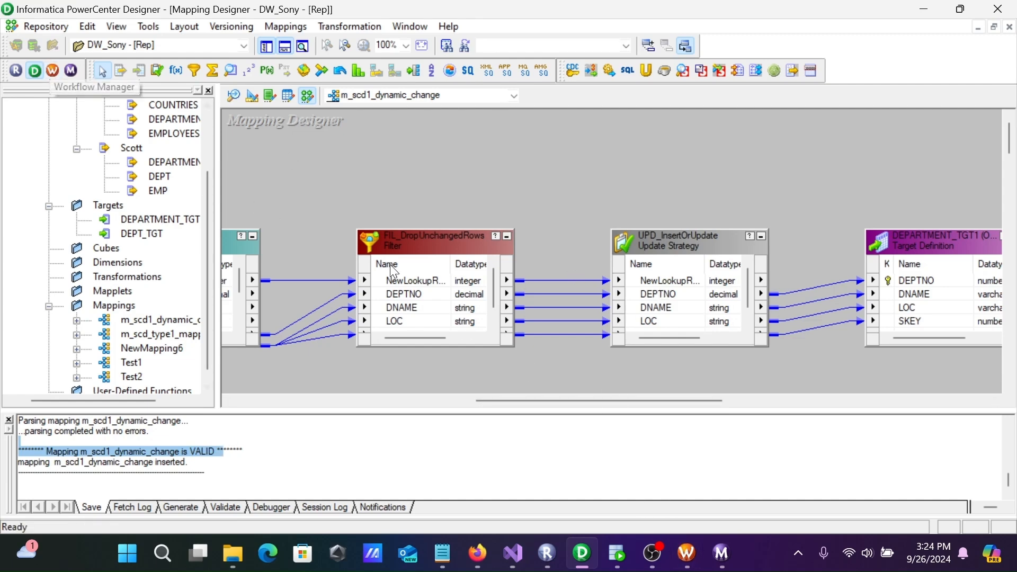
Step: Close the Workflow Monitor and Workflow Manager applications, returning to PowerCenter Designer
left_click(713, 545)
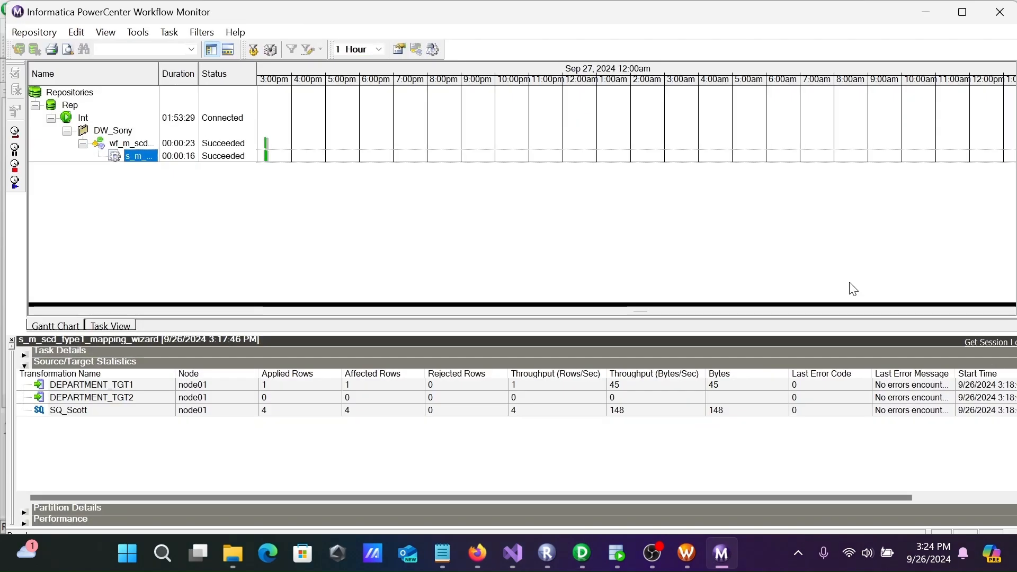
left_click(999, 12)
left_click(722, 554)
left_click(998, 9)
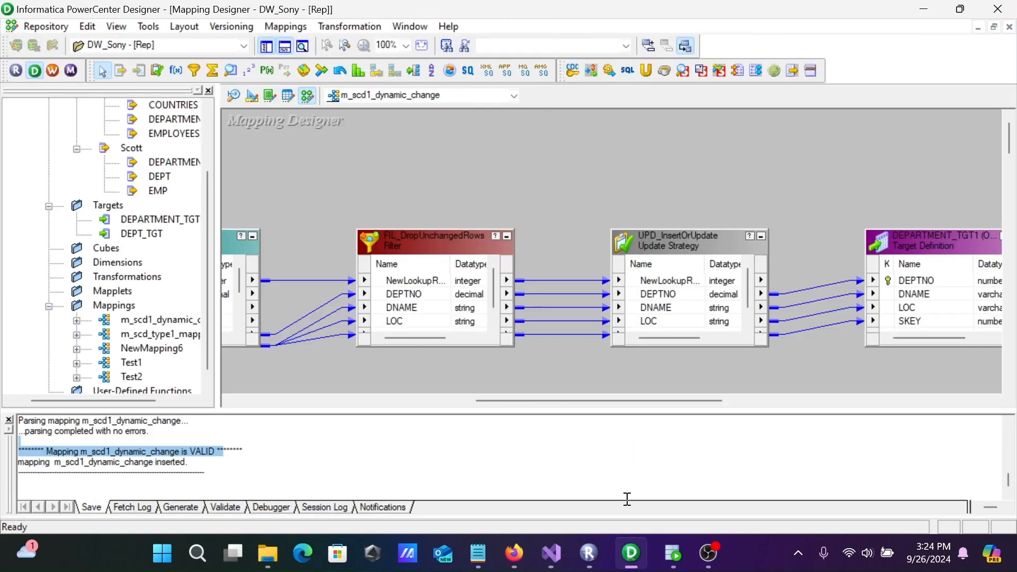
Step: Launch Workflow Manager from Designer, maximize it and open the wf_m_scd1_dynamic_change workflow in the Workflow Designer
left_click(651, 553)
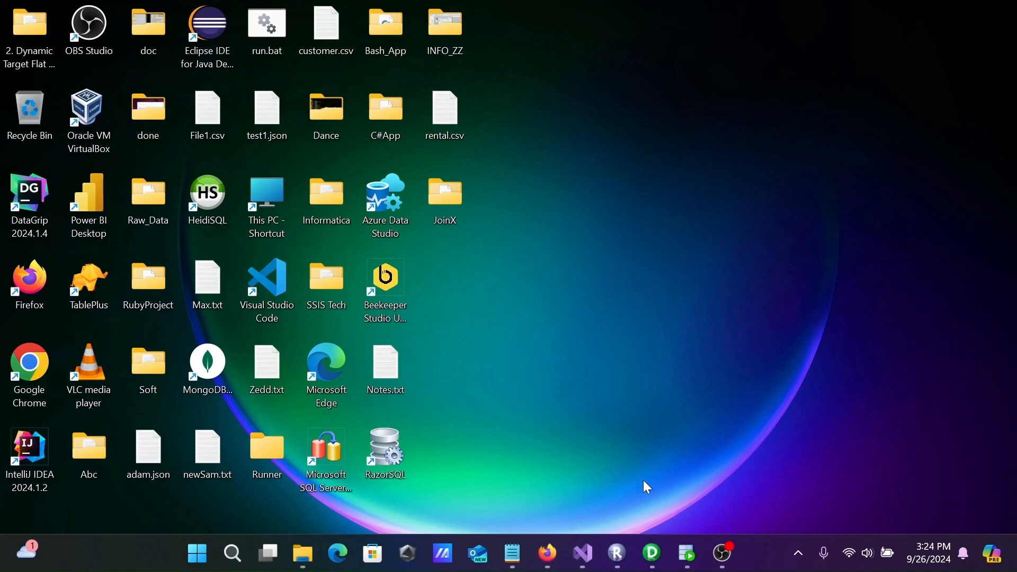
left_click(651, 553)
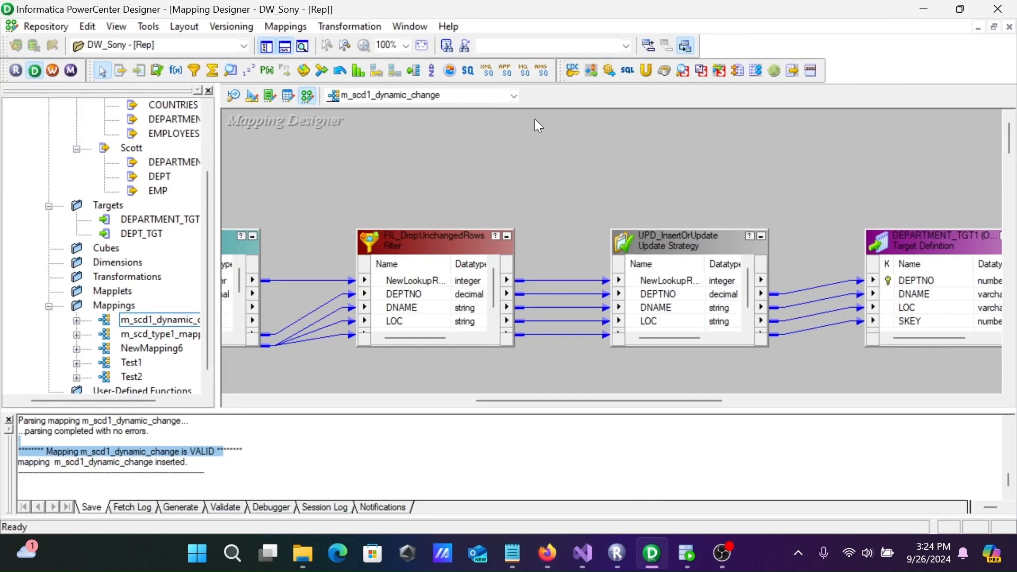
left_click(52, 70)
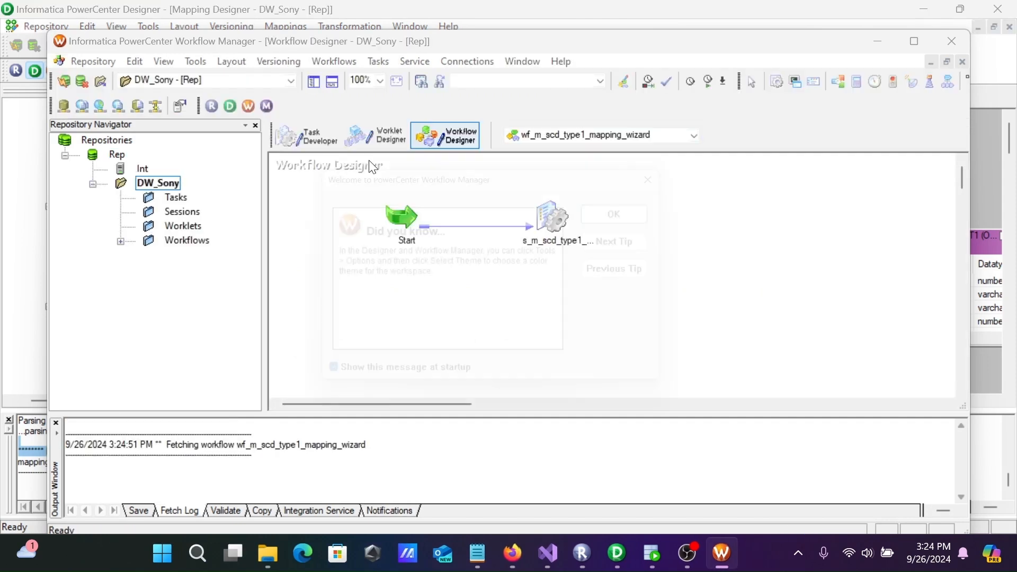
left_click(648, 213)
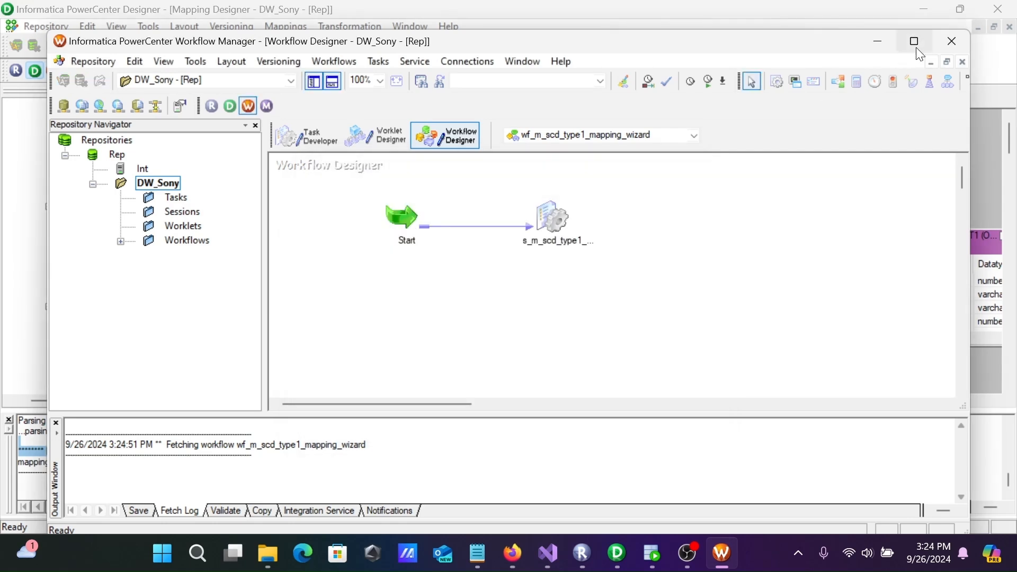
left_click(916, 43)
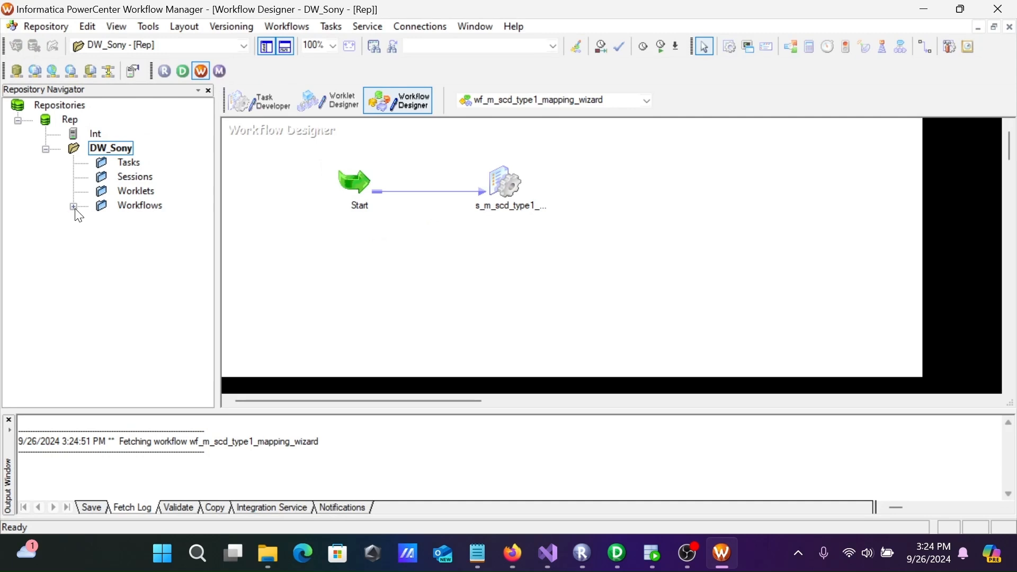
left_click(74, 207)
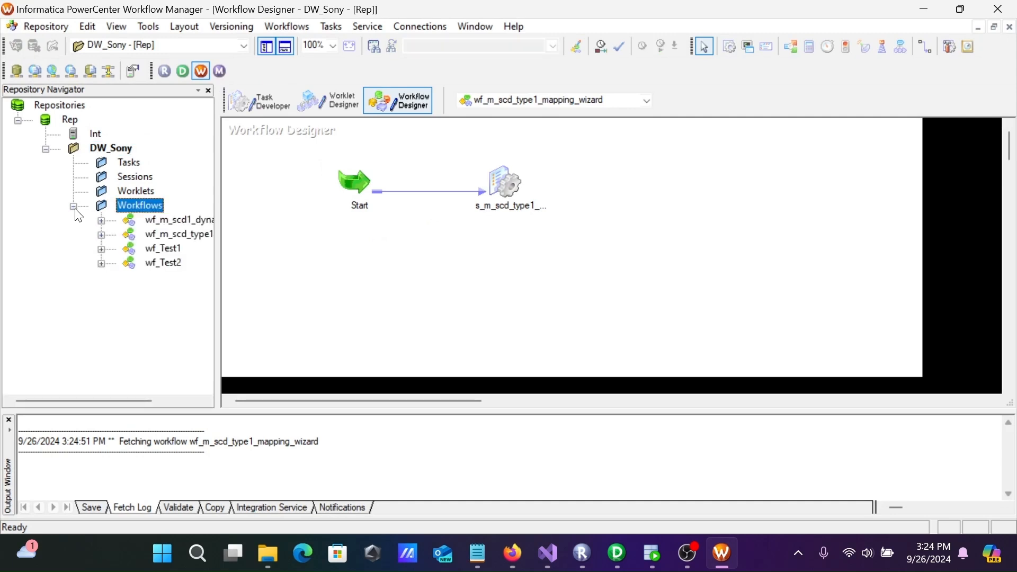
double_click(155, 221)
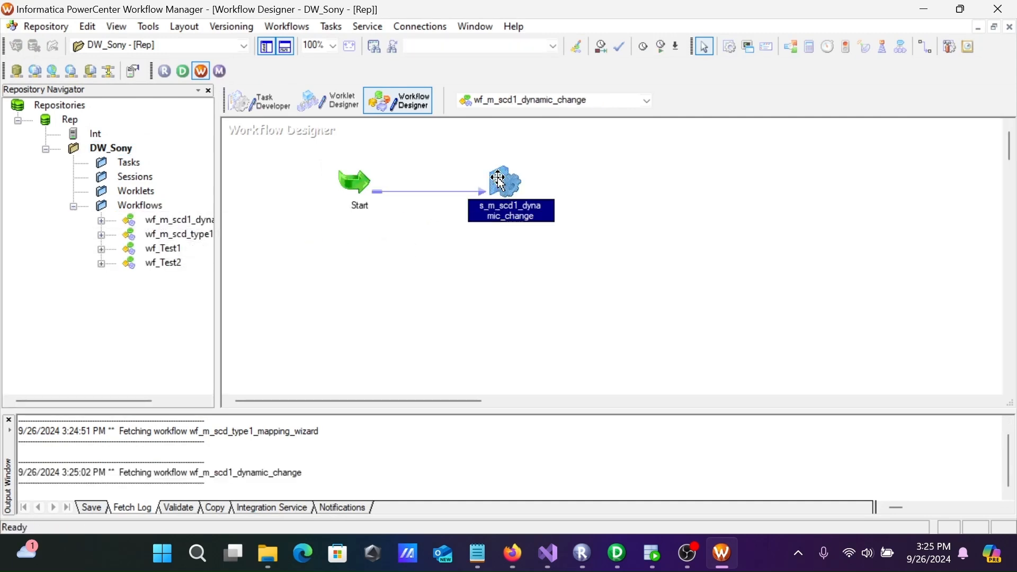
Step: Open the mapping settings of session s_m_scd1_dynamic_change and set the target load type of DEPARTMENT_TGT1 to Normal
double_click(499, 180)
left_click(523, 149)
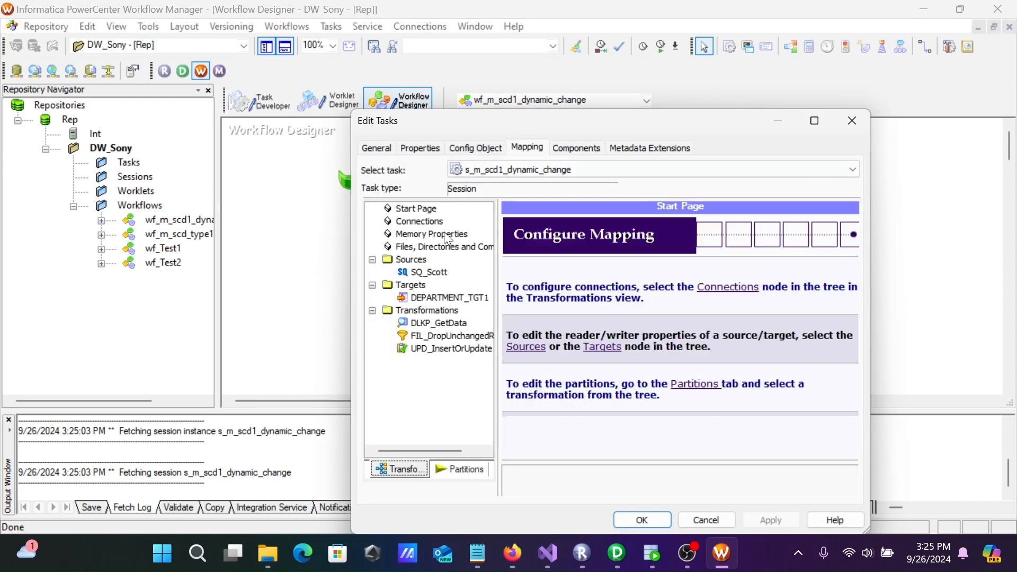
left_click(428, 271)
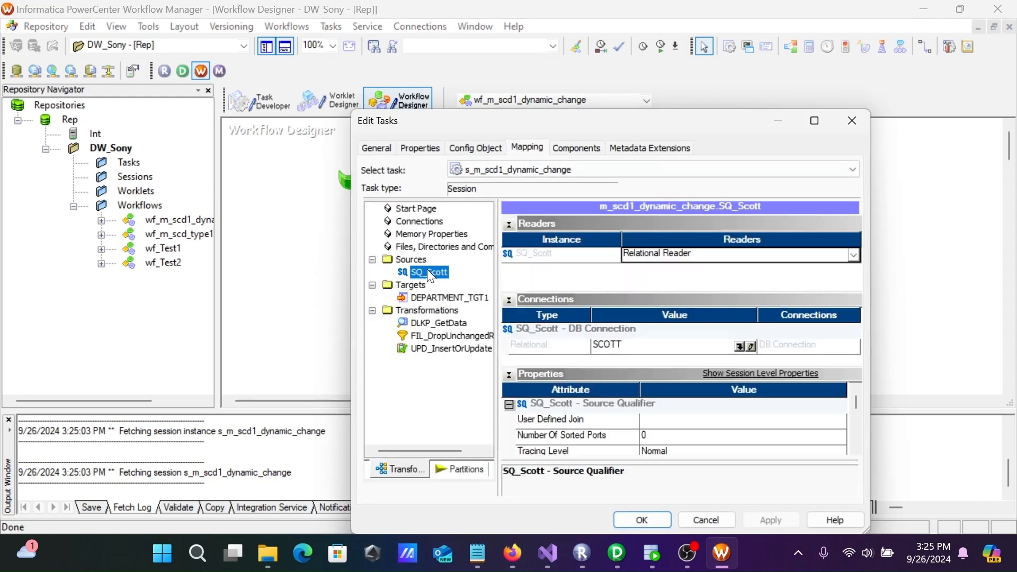
left_click(465, 298)
left_click(673, 424)
left_click(671, 421)
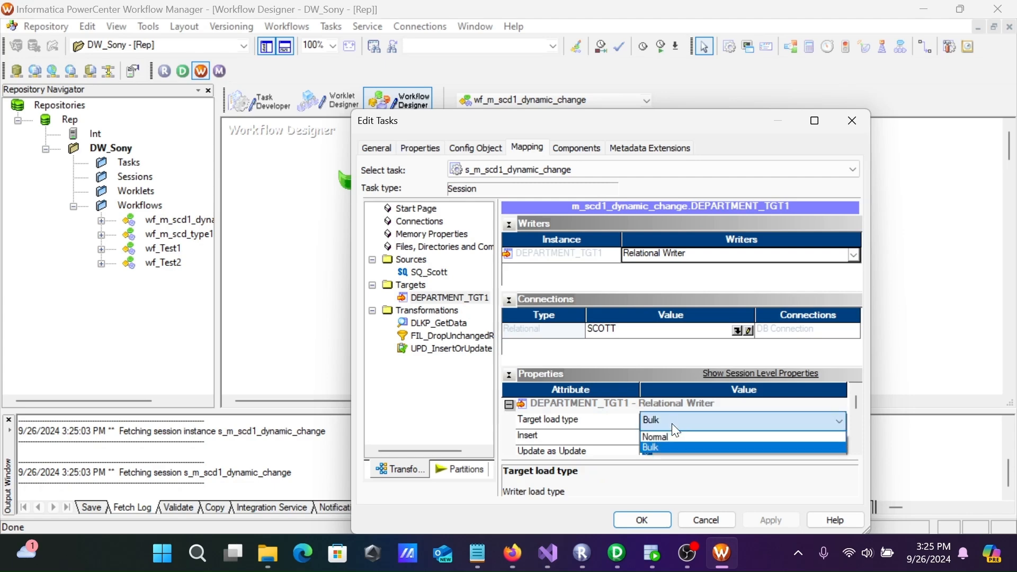
left_click(678, 433)
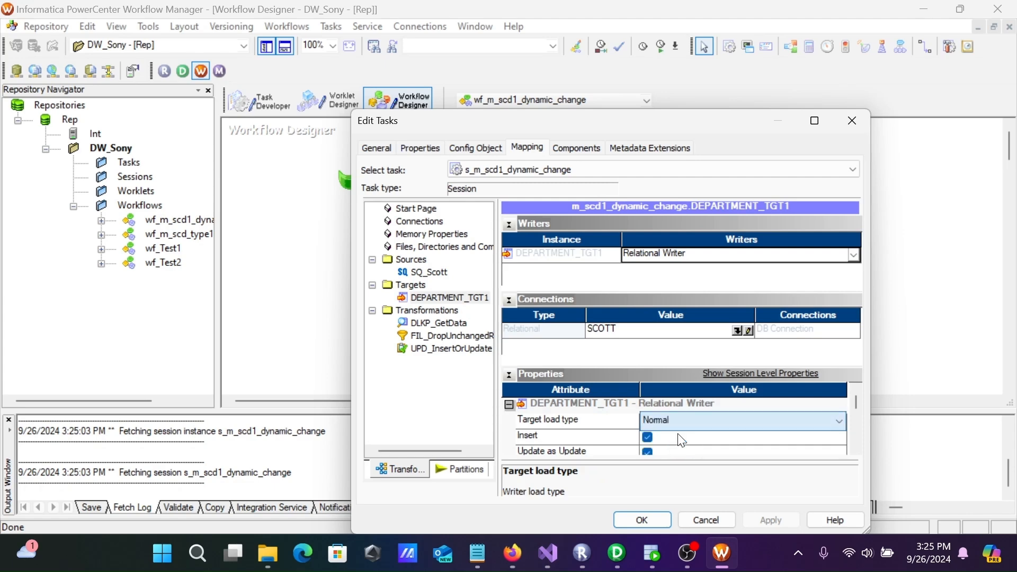
left_click(856, 449)
left_click(857, 449)
Step: Set the DLKP_GetData lookup connection to the Oracle object SCOTT, apply the session changes and save the workflow
left_click(439, 323)
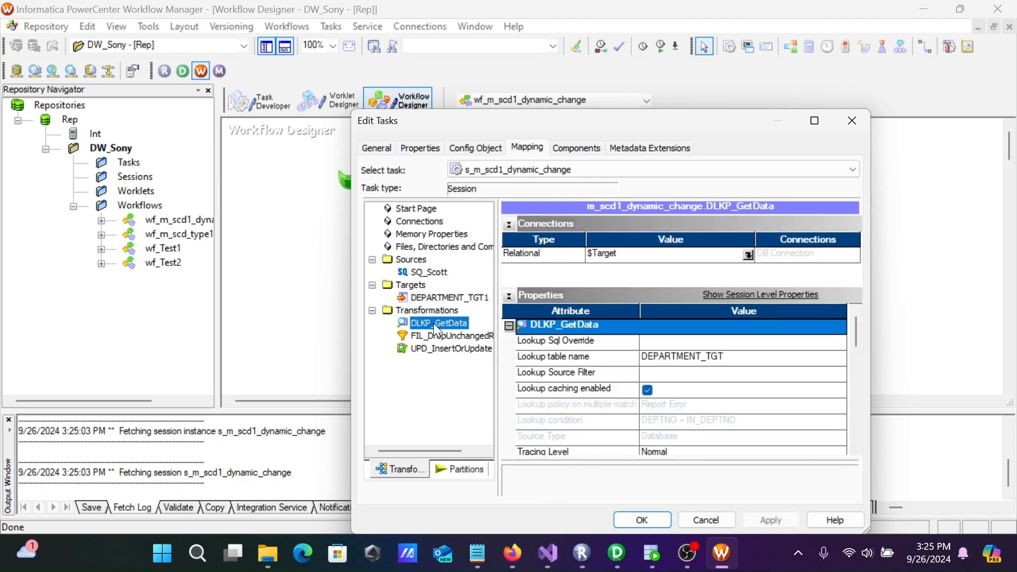
left_click(748, 256)
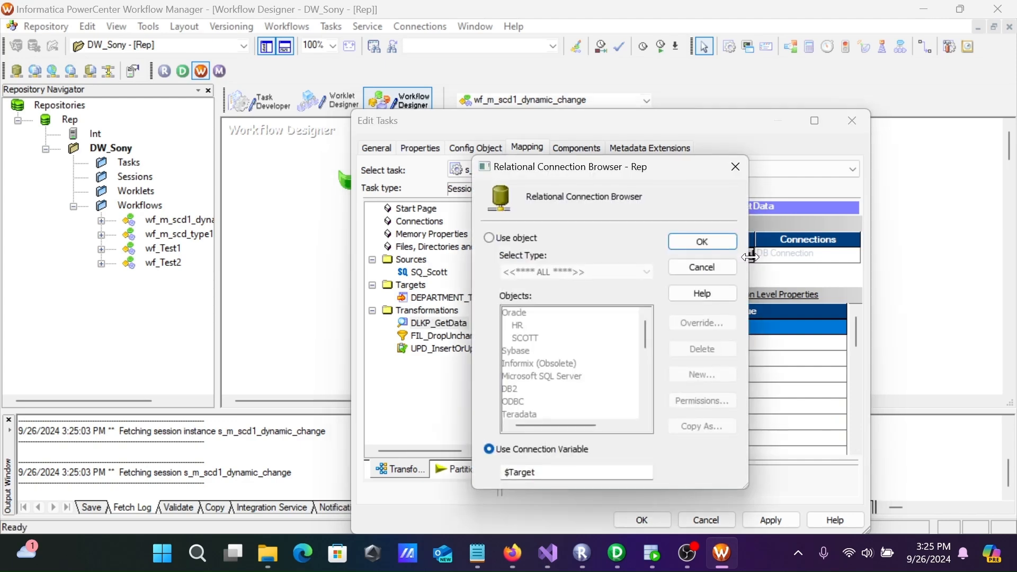
left_click(491, 238)
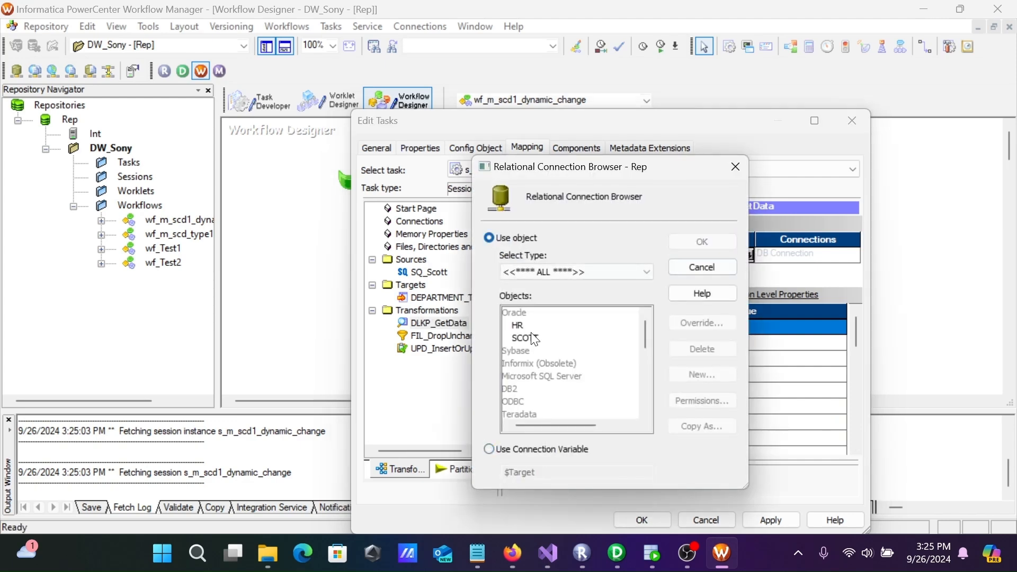
left_click(538, 338)
left_click(698, 242)
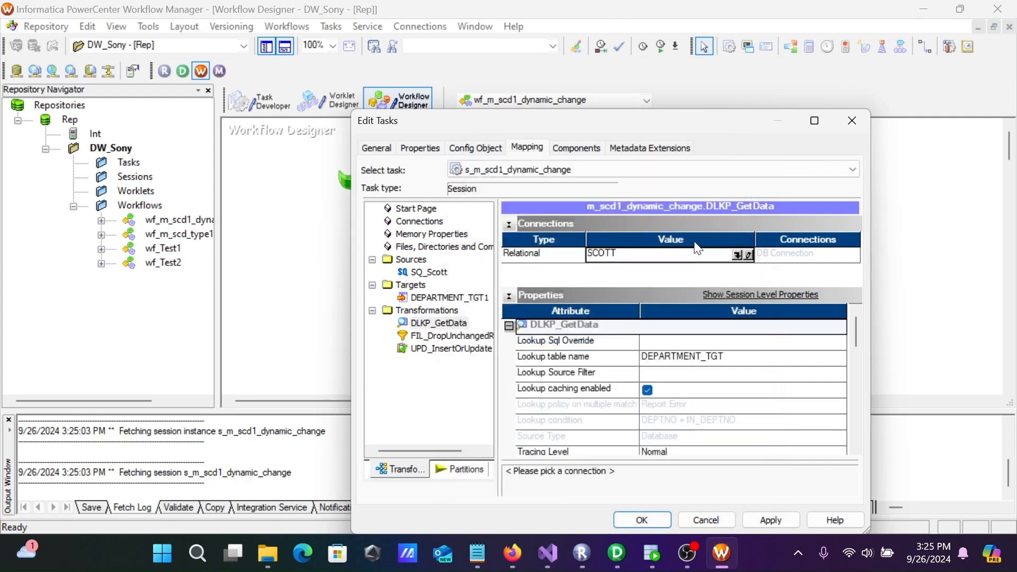
left_click(768, 520)
left_click(624, 518)
key("ctrl+s")
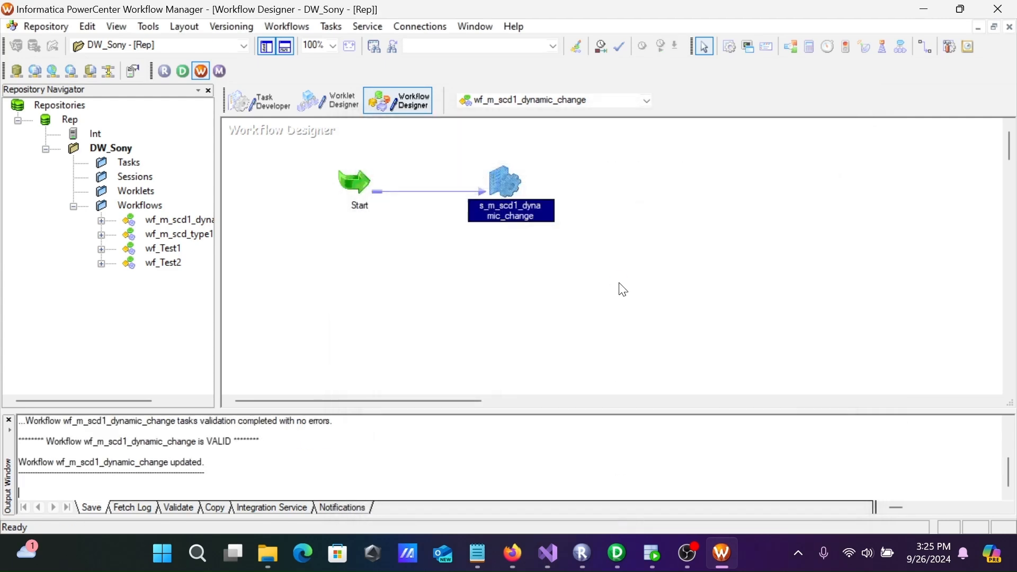
Step: Start the s_m_scd1_dynamic_change session task and display its source/target statistics and partition details in Workflow Monitor
right_click(512, 184)
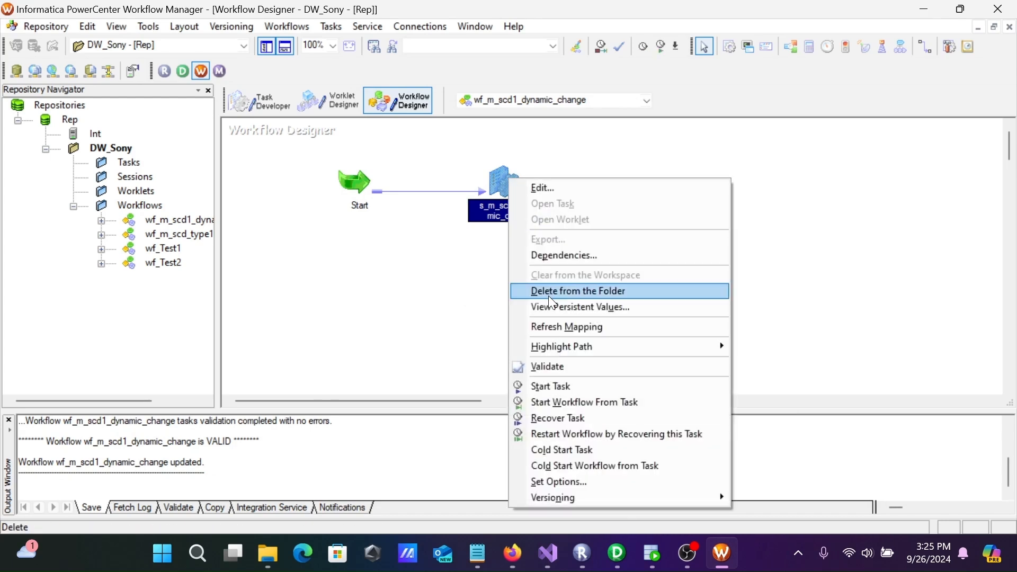
left_click(555, 387)
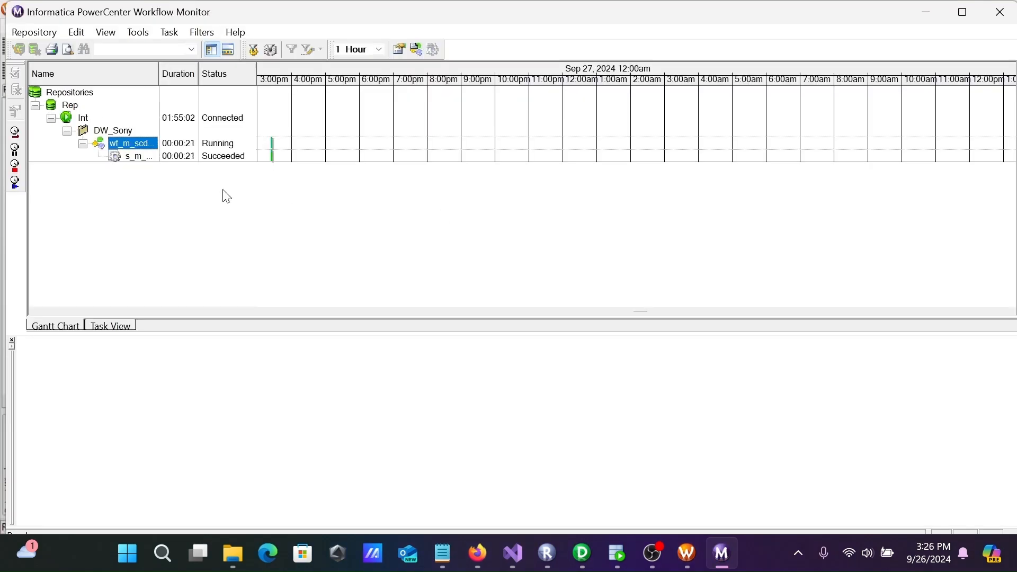
left_click(129, 161)
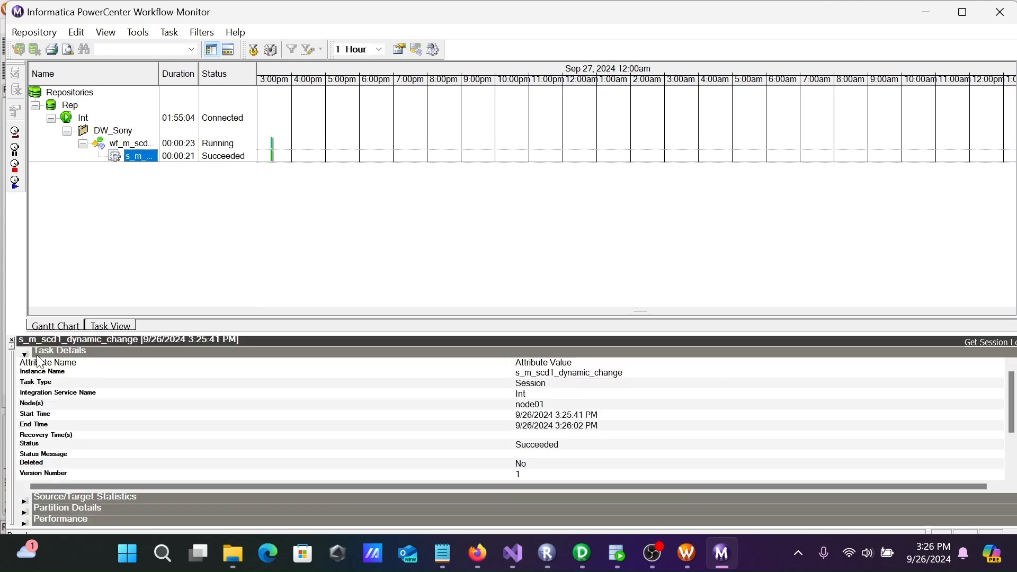
left_click(25, 353)
left_click(24, 376)
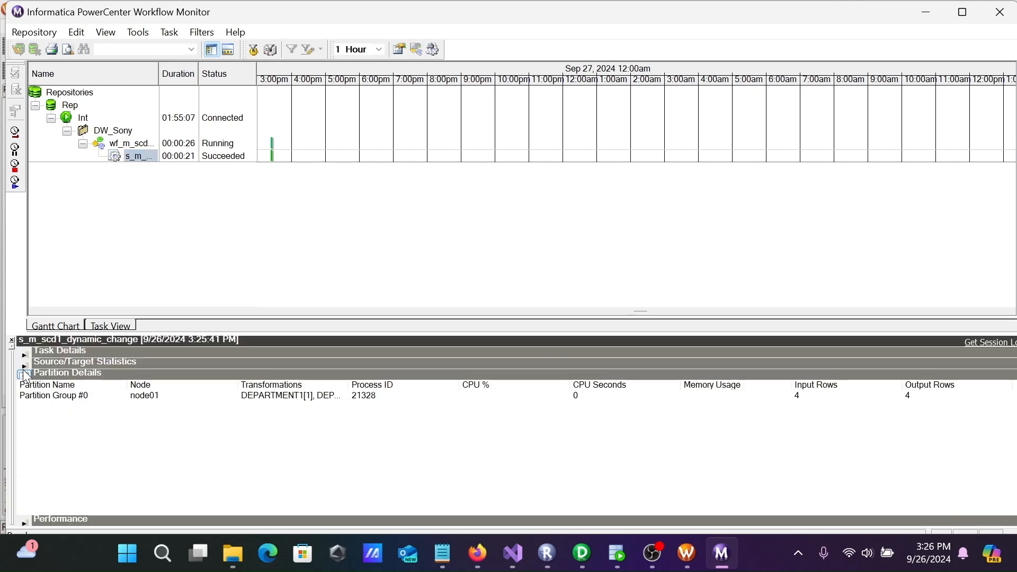
left_click(25, 365)
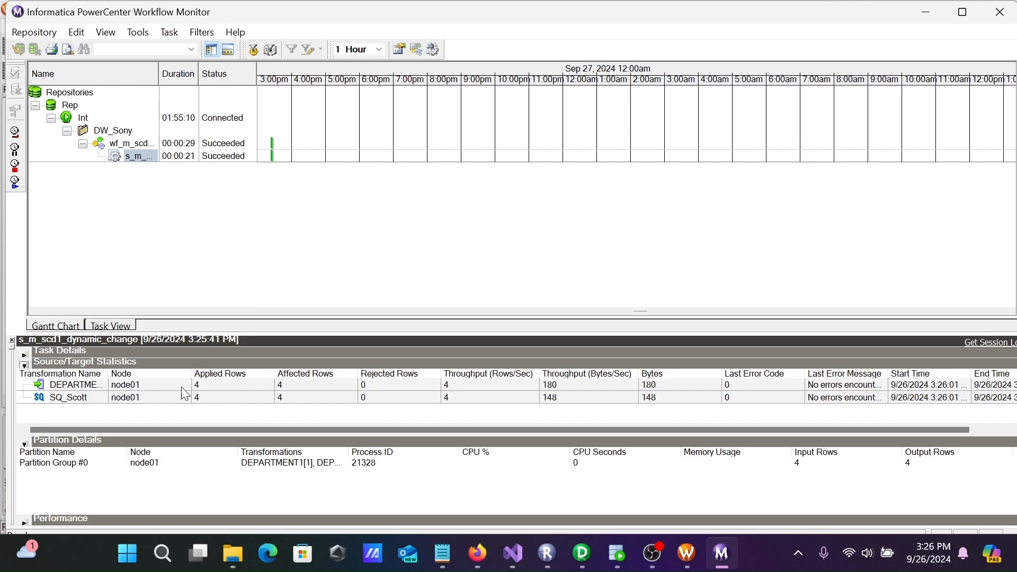
Step: Show the s_m_scd1_dynamic_change run in Task View and open its session log in a maximized window
right_click(129, 154)
left_click(187, 359)
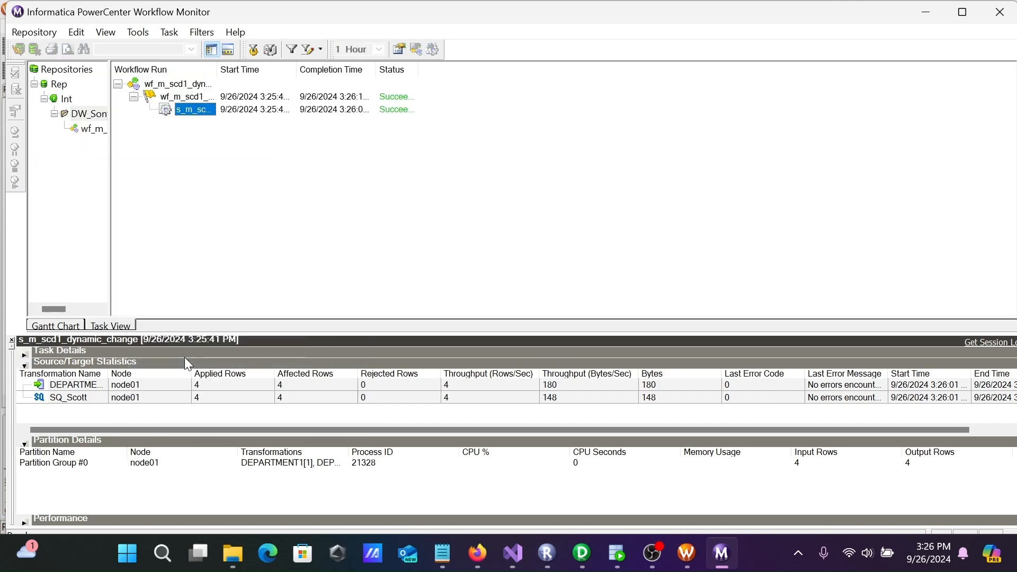
right_click(193, 112)
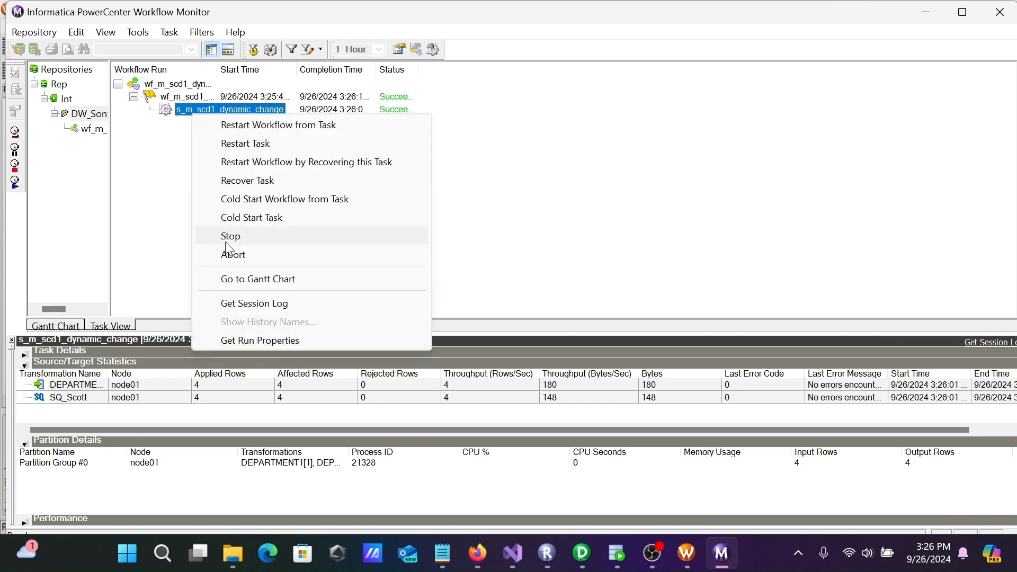
left_click(259, 304)
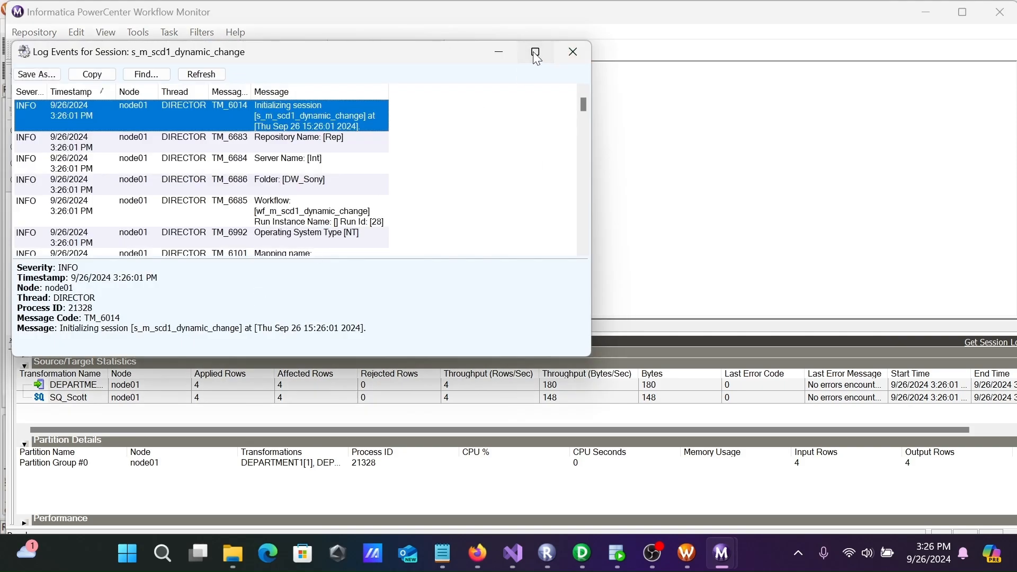
left_click(536, 50)
Step: Go through the session log events down to the commit entry and the load summary for DEPARTMENT_TGT
left_click(392, 135)
key("Down")
key("Down")
key("Down")
key("Down")
key("Down")
key("Down")
key("Down")
key("Down")
key("Down")
key("Down")
key("Down")
key("Down")
key("Down")
key("Down")
key("Down")
key("Down")
key("Down")
key("Down")
key("Down")
key("Down")
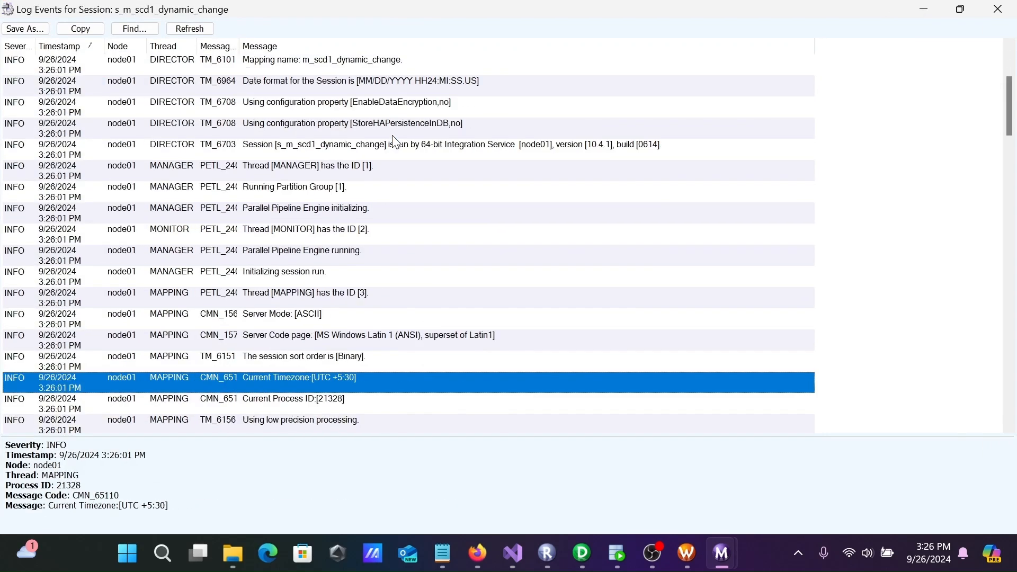
key("Down")
key("Down")
key("Down")
key("Down")
key("Down")
key("Down")
key("Down")
key("Down")
key("Down")
key("Down")
key("Down")
key("Down")
key("Down")
key("Down")
key("Down")
key("Down")
key("Down")
key("Down")
key("Down")
key("Down")
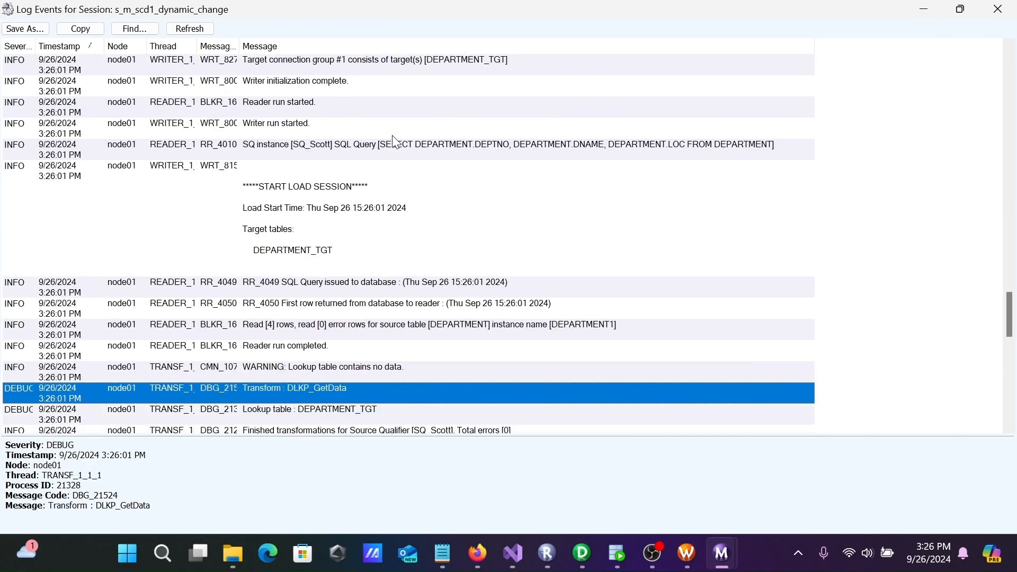
key("Down")
key("Down")
key("Down")
key("Down")
left_click(345, 138)
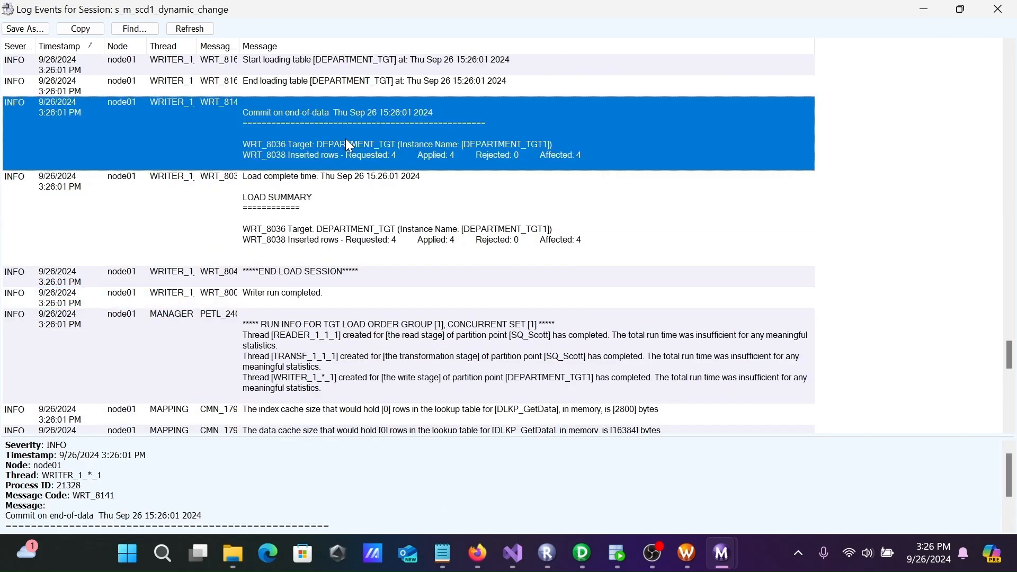
left_click(341, 247)
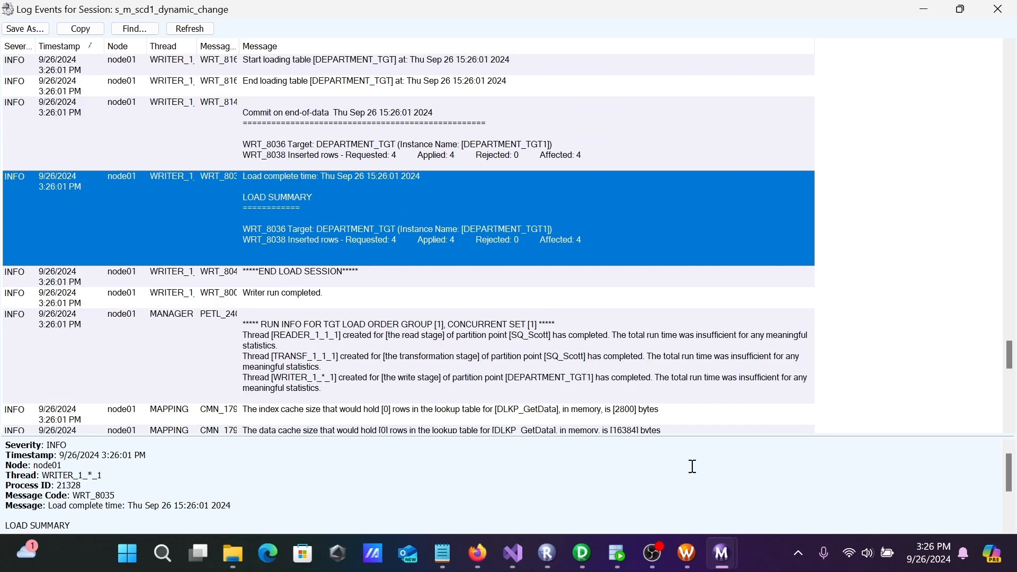
Step: Switch to Oracle SQL Developer and run the select query on department_tgt to check the loaded rows
left_click(617, 553)
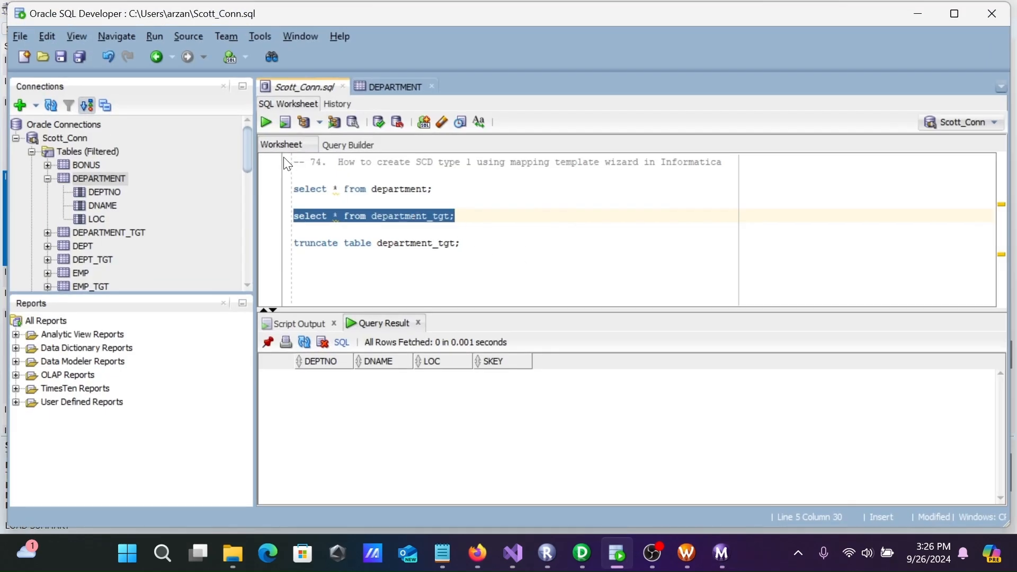
left_click(266, 123)
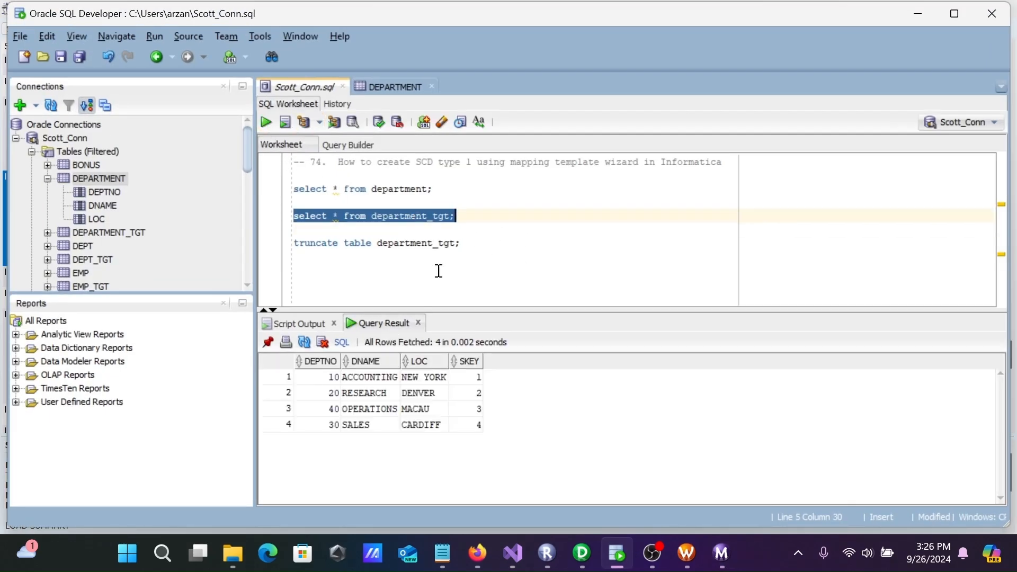
Step: In the DEPARTMENT table data, change the LOC of the RESEARCH row to BOSTON and commit the change
left_click(379, 88)
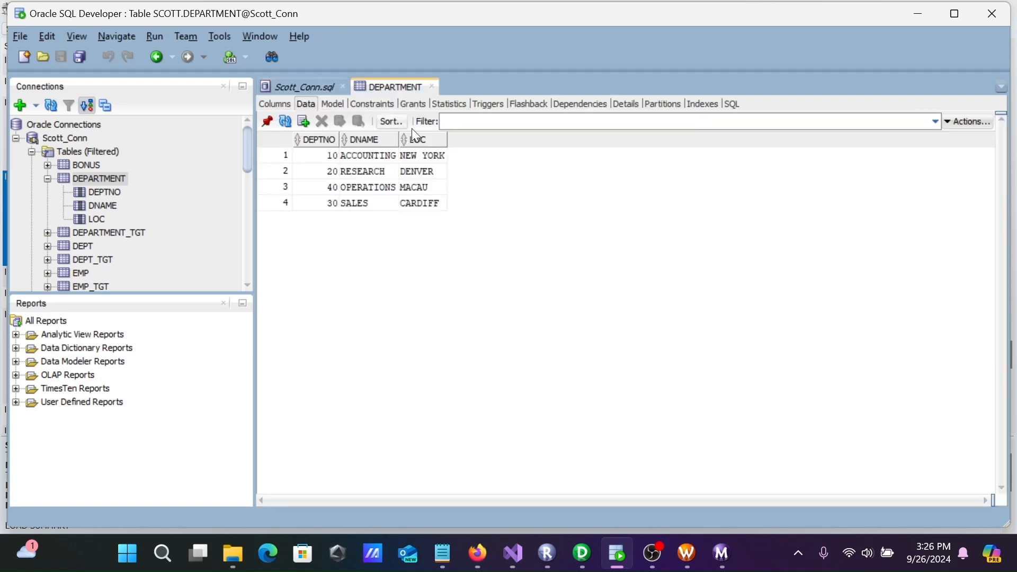
double_click(431, 173)
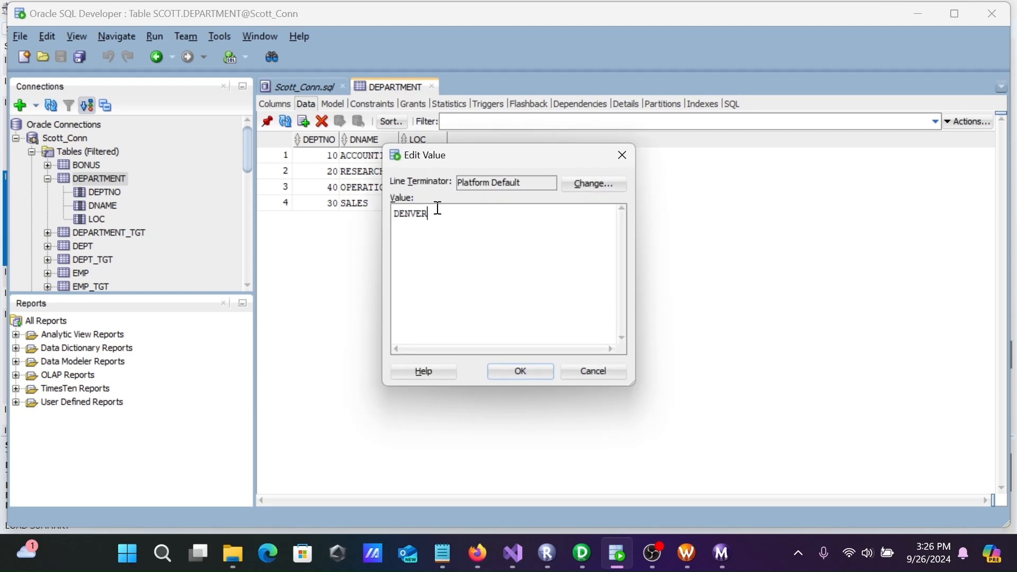
left_click_drag(438, 158, 572, 179)
key("BackSpace")
key("BackSpace")
key("BackSpace")
key("BackSpace")
key("BackSpace")
key("BackSpace")
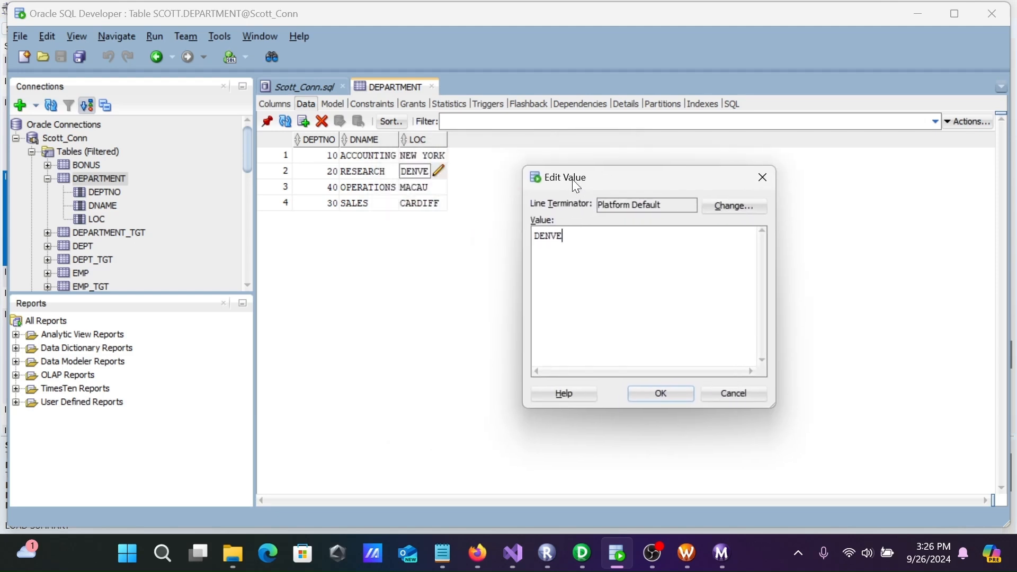
type("BOSTON")
left_click(661, 395)
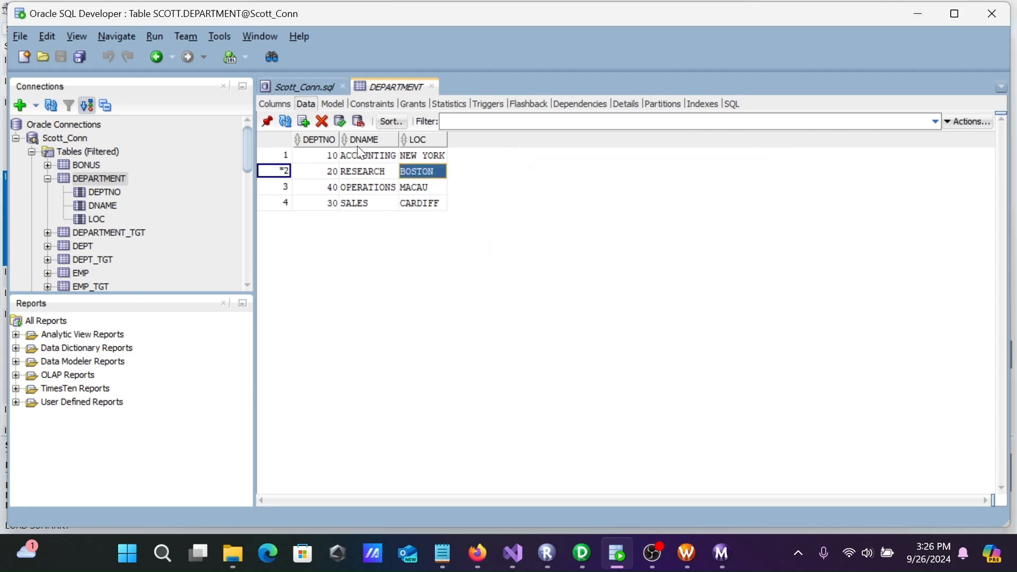
left_click(340, 121)
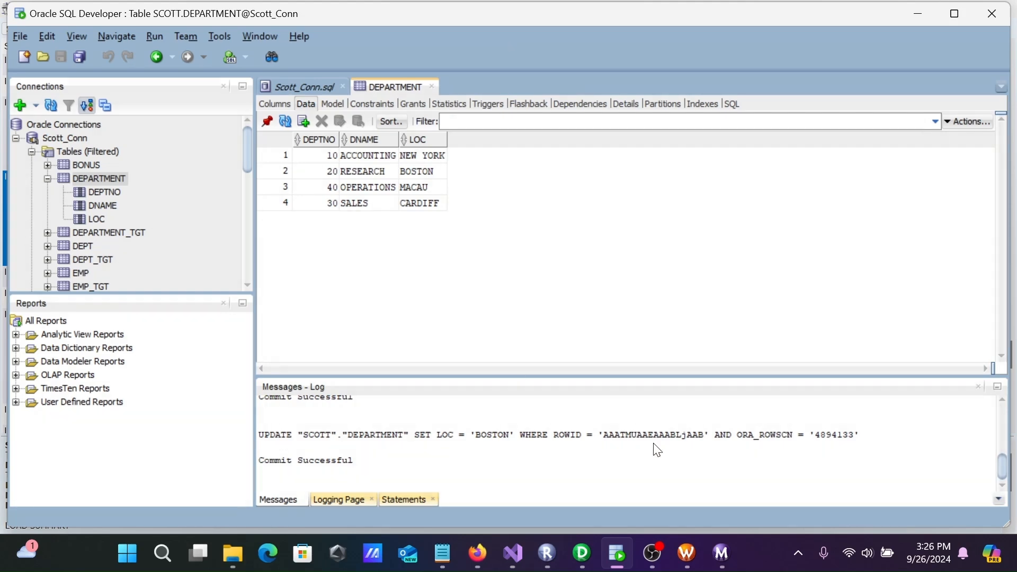
Step: Switch to PowerCenter Workflow Manager and start the s_m_scd1_dynamic_change session task again
left_click(688, 553)
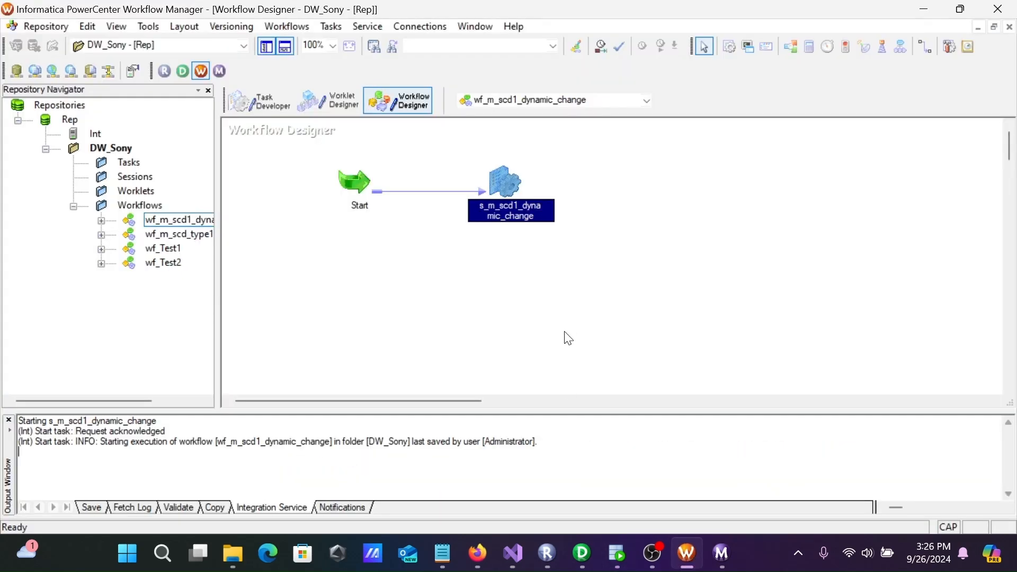
right_click(503, 188)
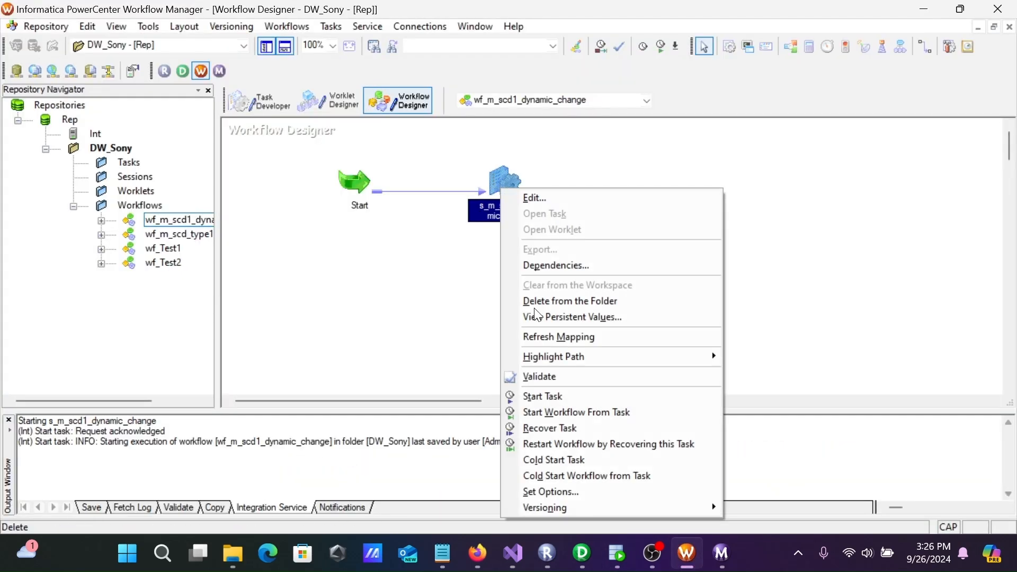
left_click(570, 398)
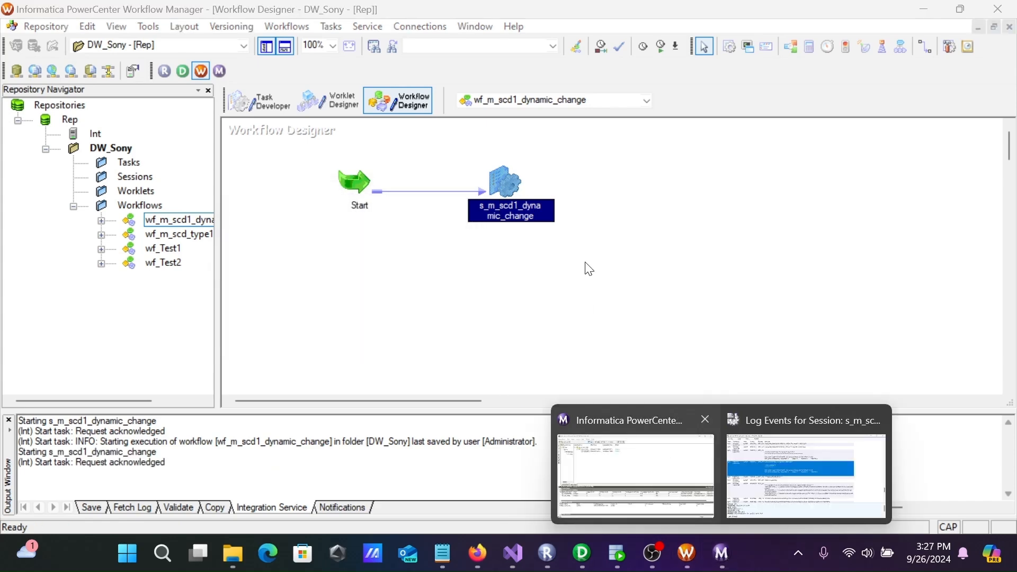
Step: Close the earlier session log, then open the session log of the newest s_m_scd1_dynamic_change run in Workflow Monitor and maximize it
left_click(717, 400)
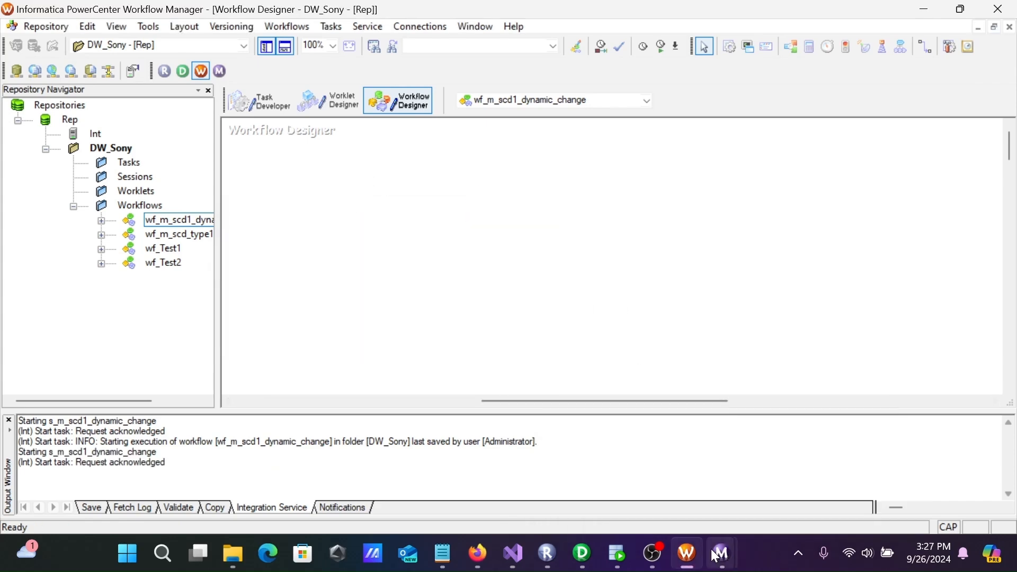
mouse_move(716, 556)
left_click(808, 466)
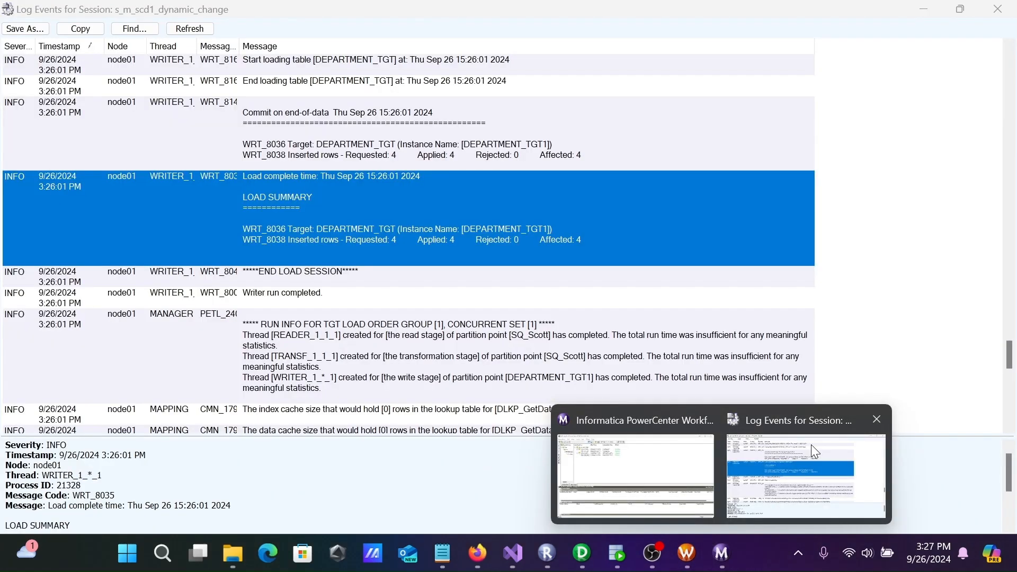
left_click(997, 17)
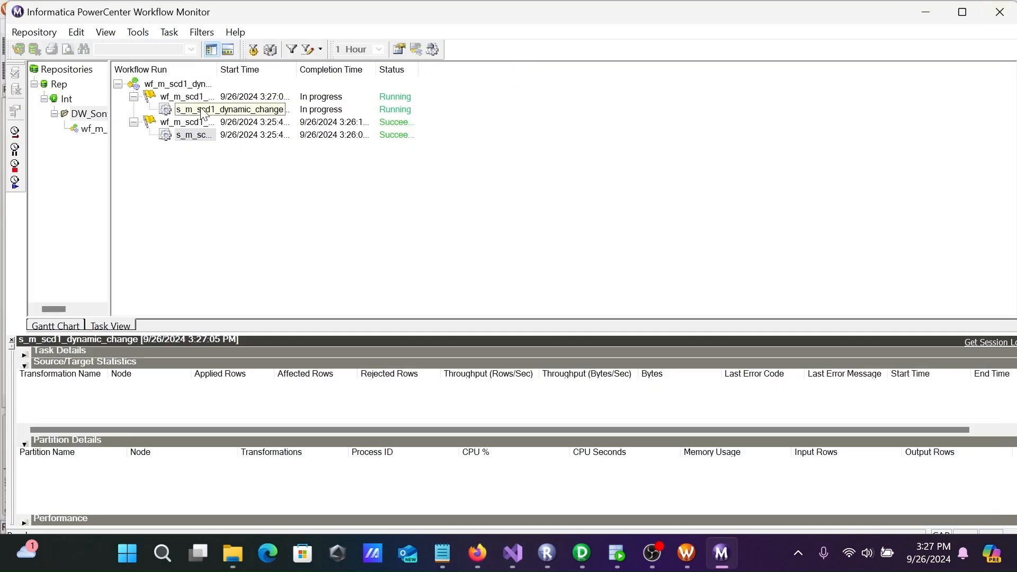
left_click(196, 111)
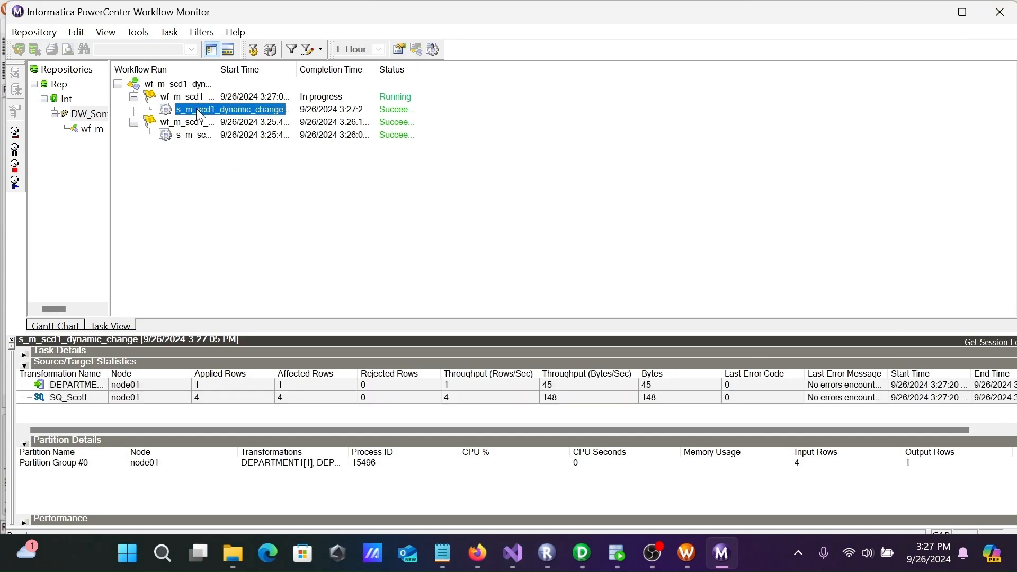
right_click(197, 110)
left_click(241, 299)
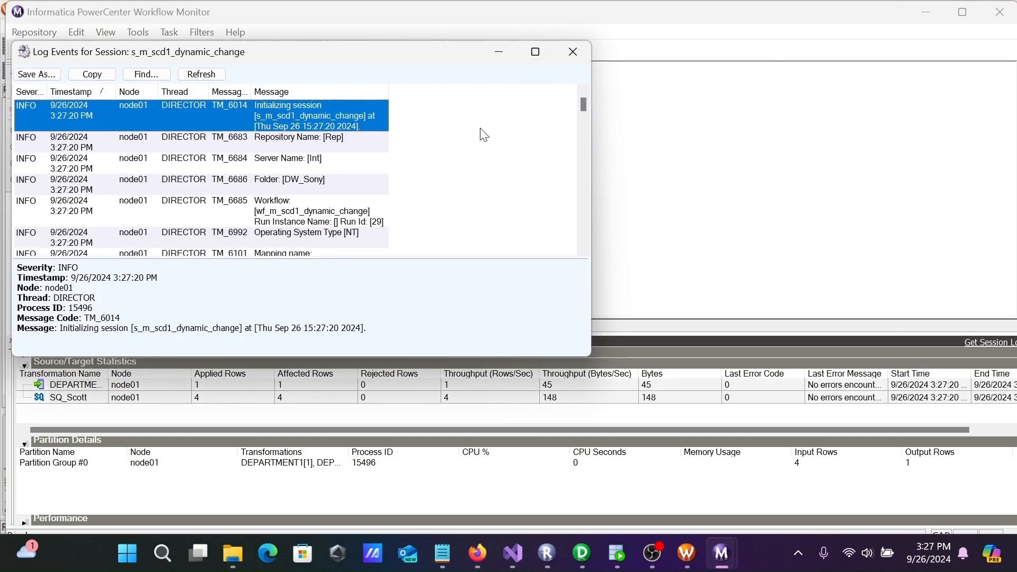
left_click(535, 52)
Step: Go through the new run's log events to the load summary and select the commit entry for DEPARTMENT_TGT to check the updated rows
left_click(326, 236)
key("Down")
key("Down")
key("Down")
key("Down")
key("Down")
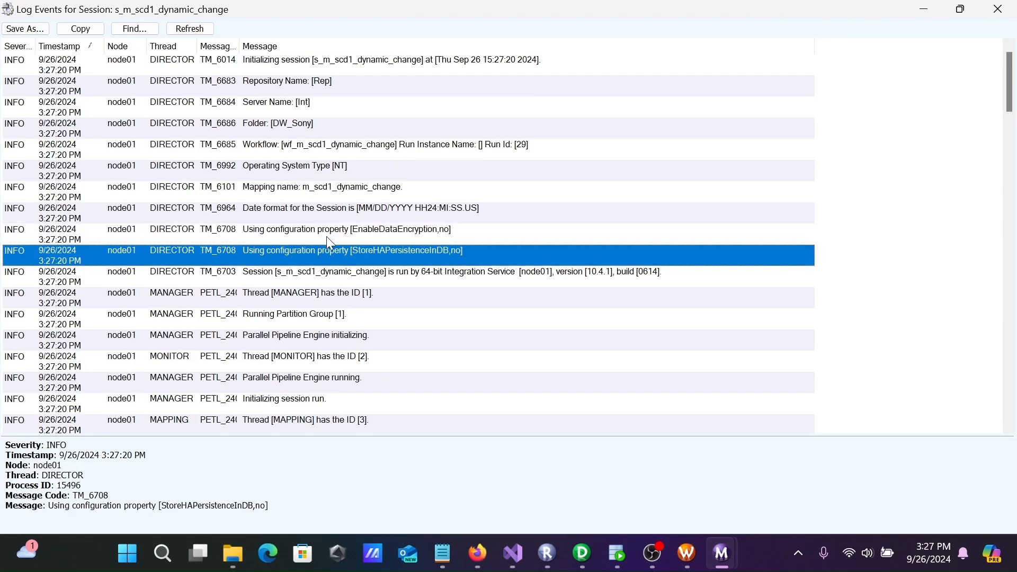
key("Down")
key("Down")
key("Down")
key("Down")
key("Down")
key("Down")
key("Down")
key("Down")
key("Down")
key("Down")
key("Down")
key("Down")
key("Down")
key("Down")
key("Down")
key("Down")
key("Down")
key("Down")
key("Down")
key("Down")
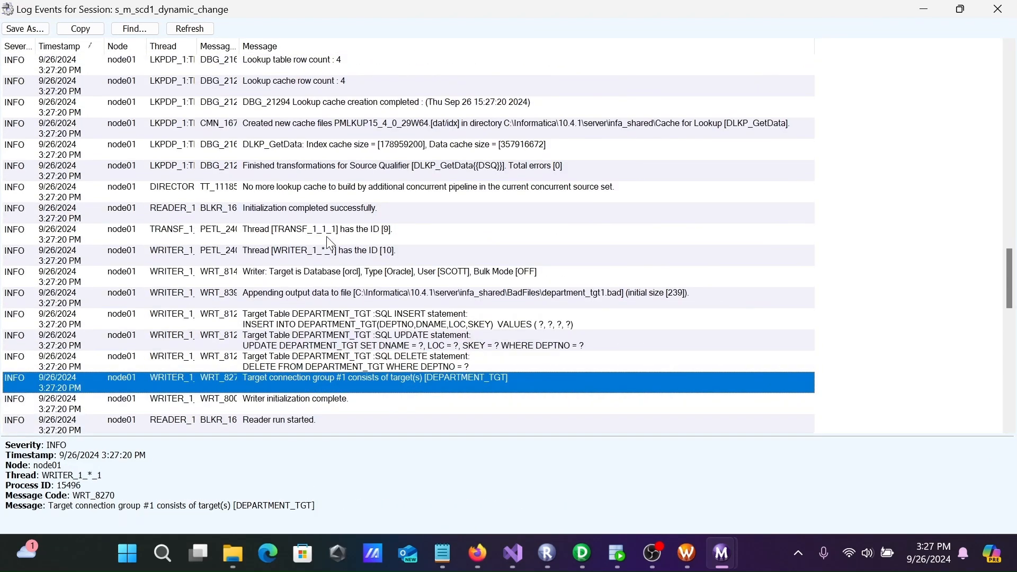
key("Down")
key("Down")
key("Down")
key("Down")
key("Down")
key("Down")
key("Down")
key("Down")
key("Down")
key("Down")
key("Down")
key("Down")
key("Down")
key("Down")
key("Down")
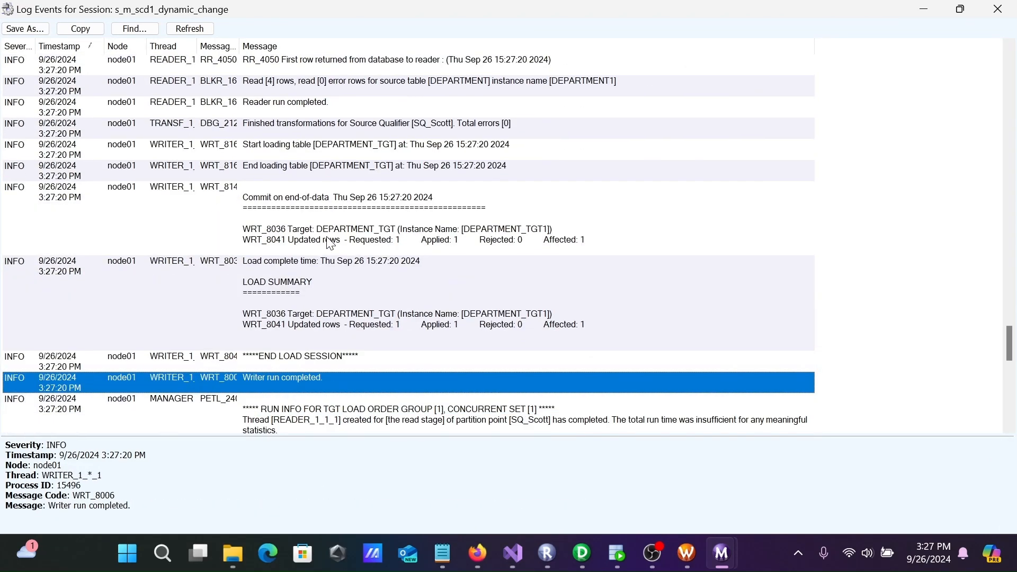
left_click(301, 240)
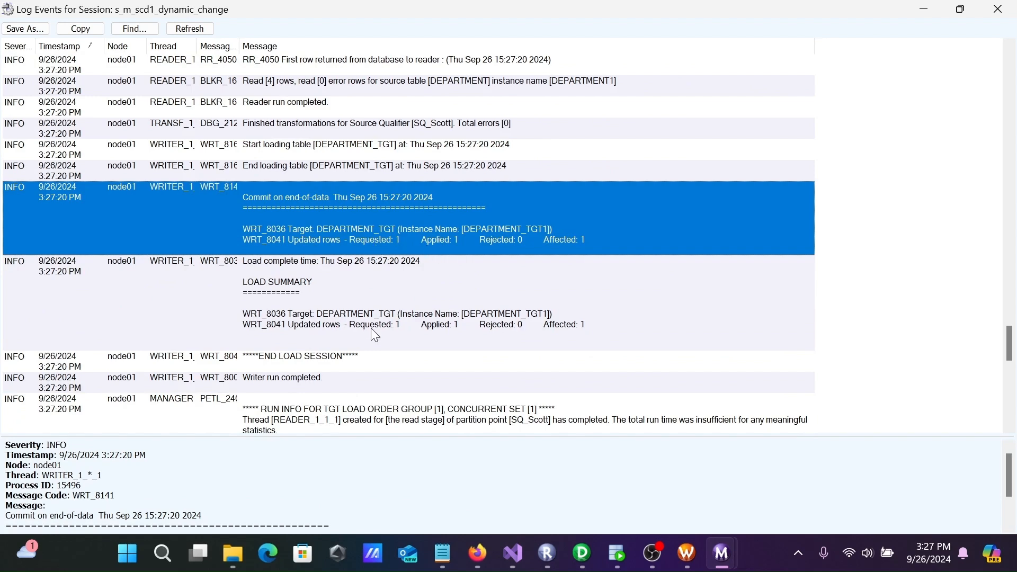
Step: Switch to Oracle SQL Developer, rerun the select query on department_tgt in the Scott_Conn.sql worksheet, and close the message log
left_click(620, 543)
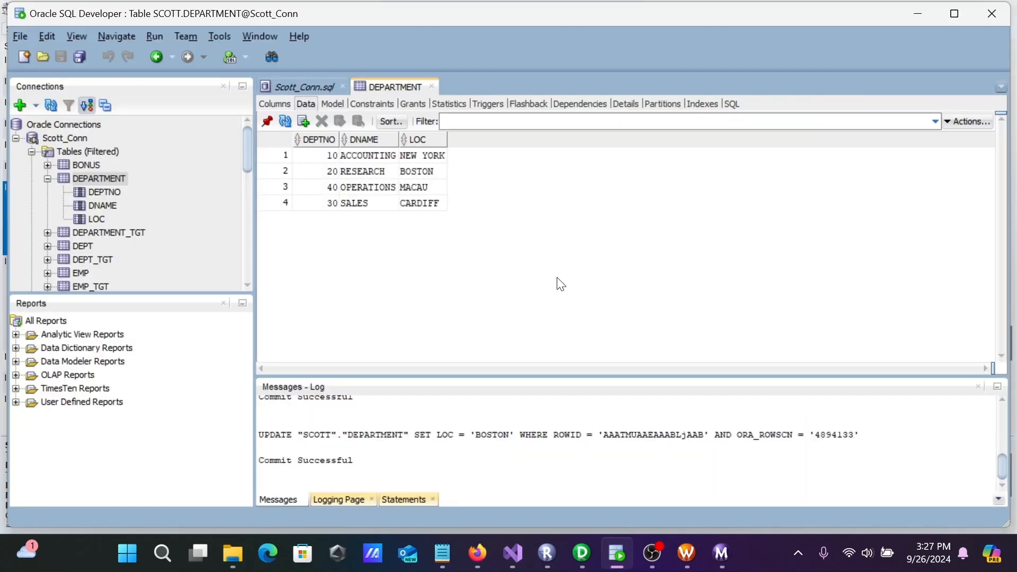
left_click(304, 88)
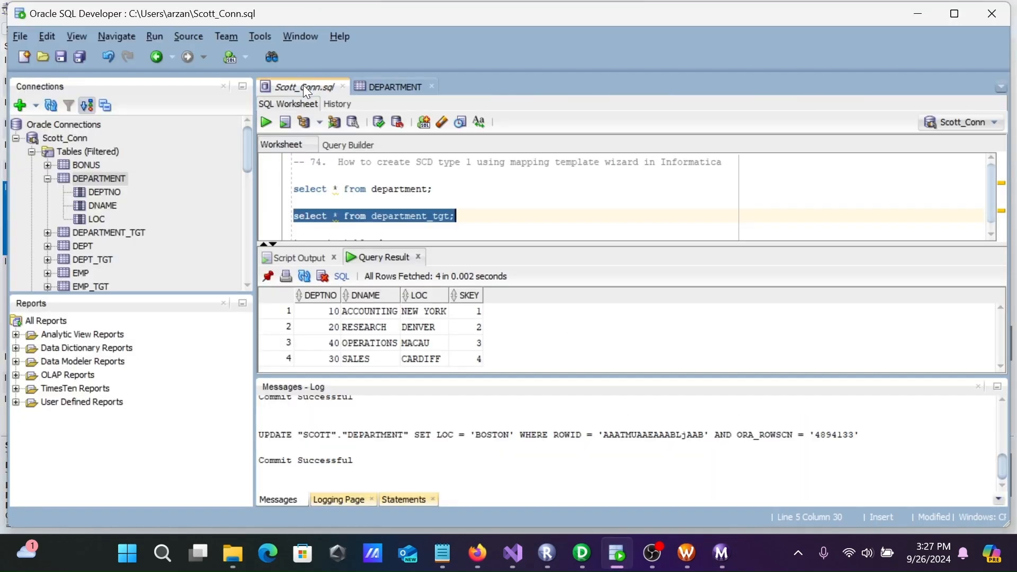
left_click(264, 123)
left_click(979, 386)
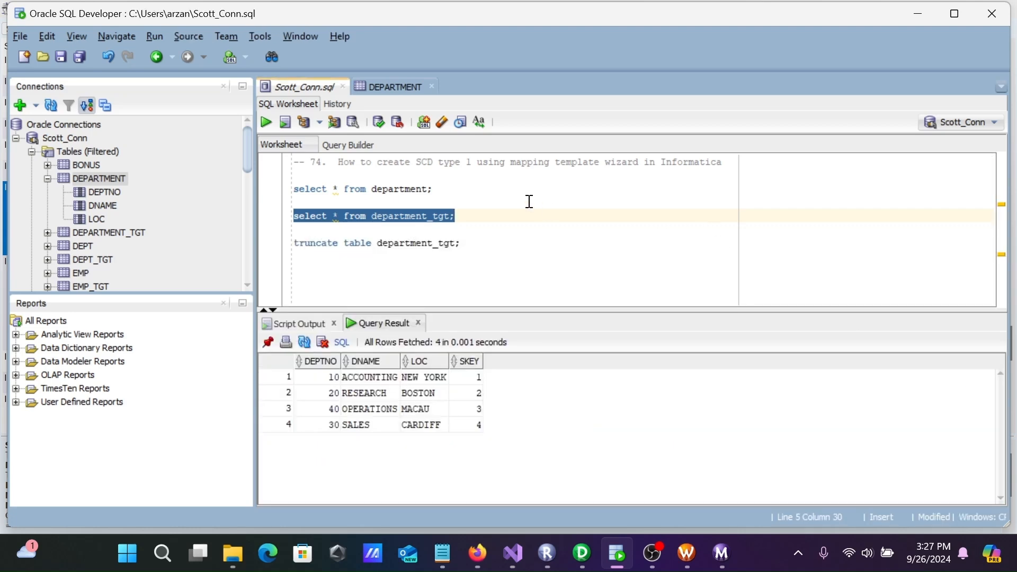